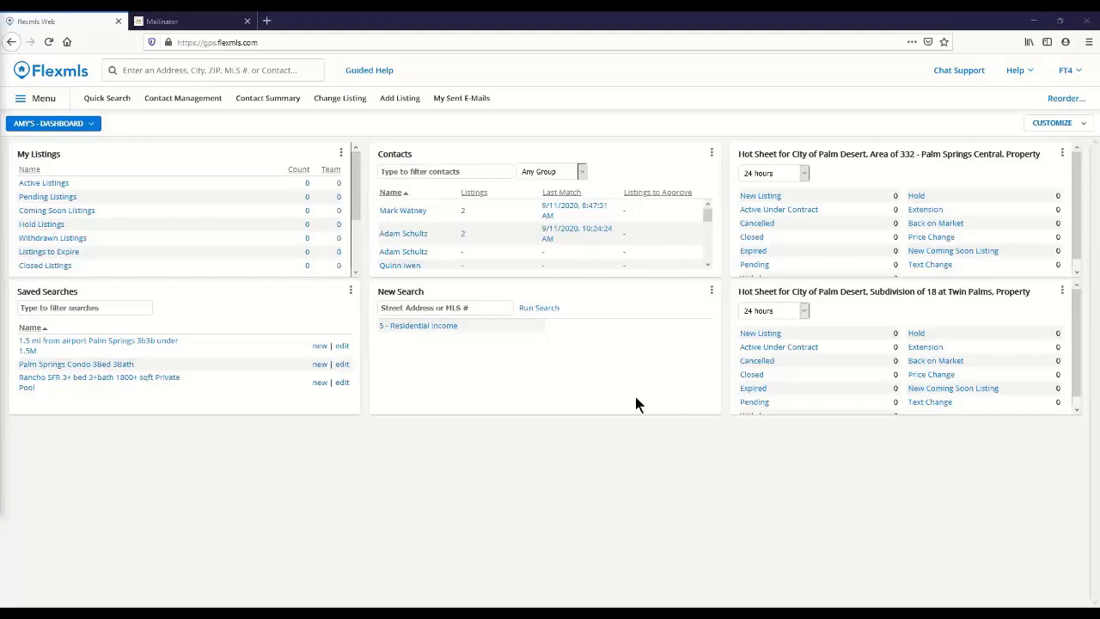
Step: View the Video Training library from the help resources and close it
left_click(1017, 76)
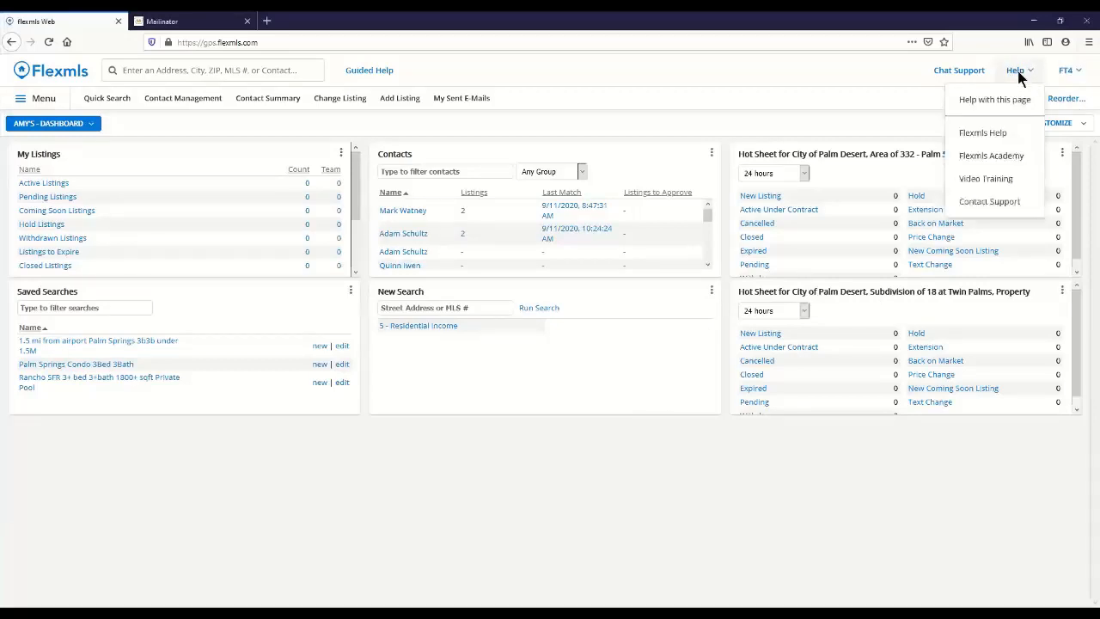
left_click(989, 181)
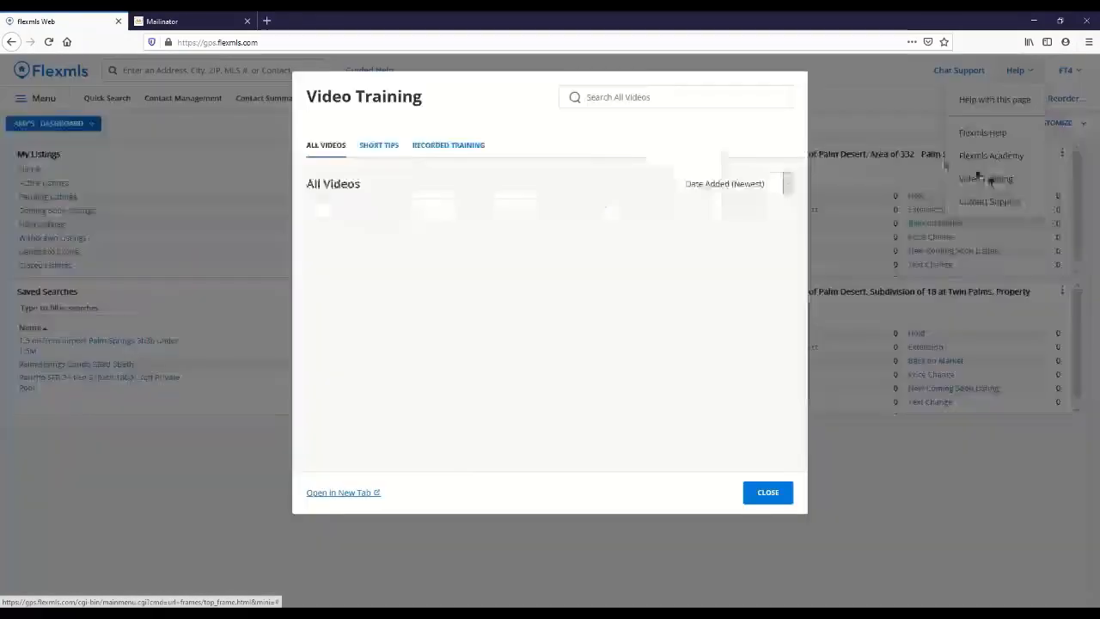
left_click(768, 493)
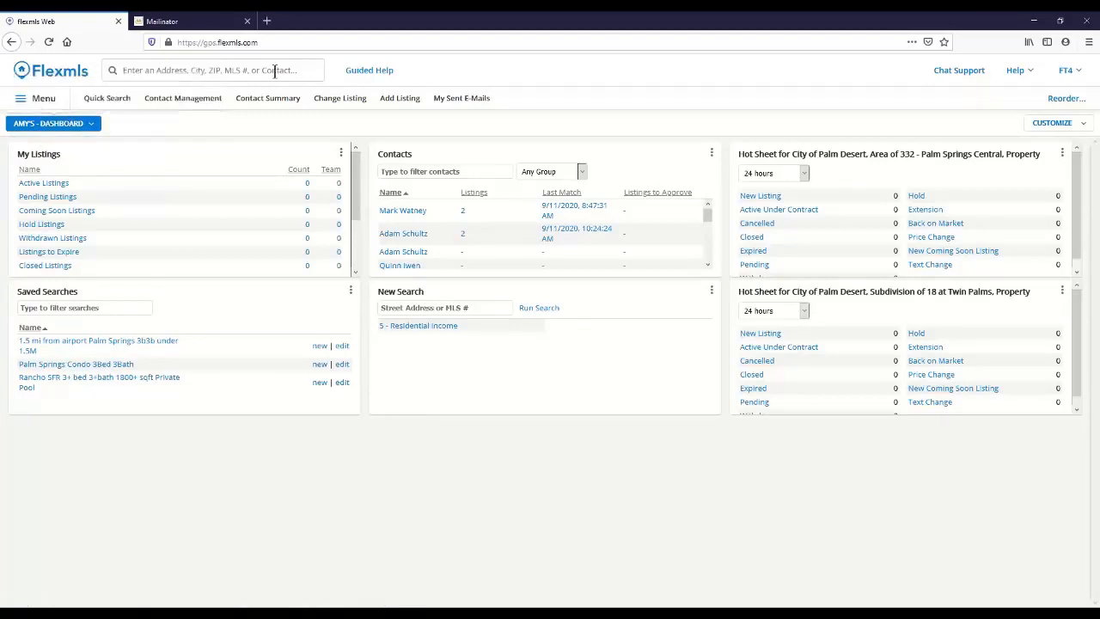
Step: Add CMA to the favorite menu items and remove it again
left_click(41, 102)
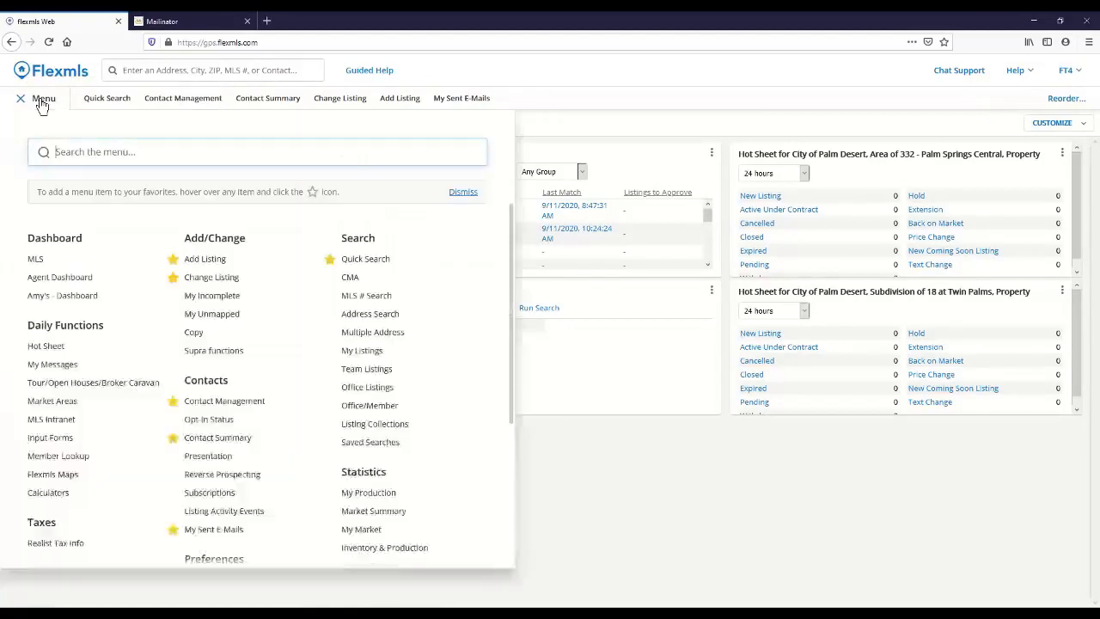
left_click(329, 259)
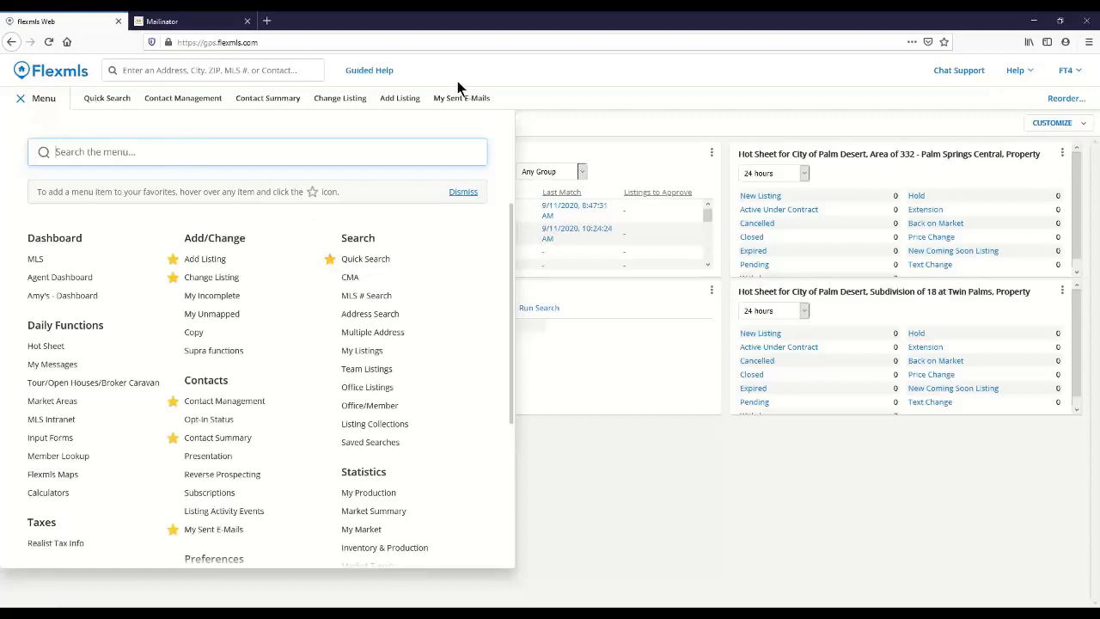
left_click(330, 278)
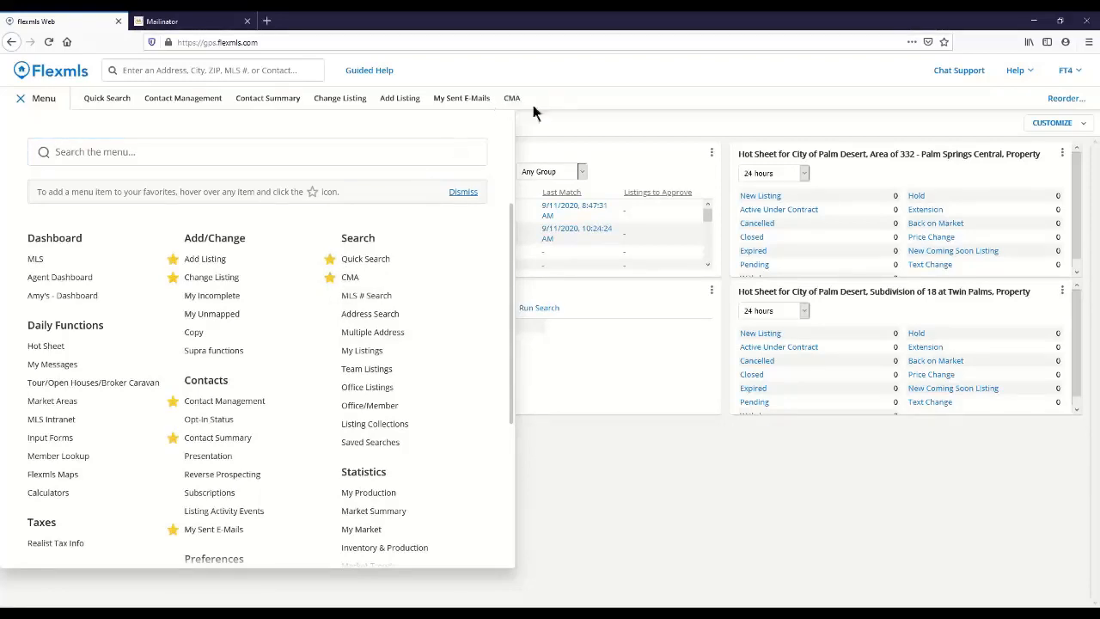
left_click(330, 278)
Step: Start a Quick Search with 1 - Residential as the property type, dismissing the listing match message
left_click(367, 260)
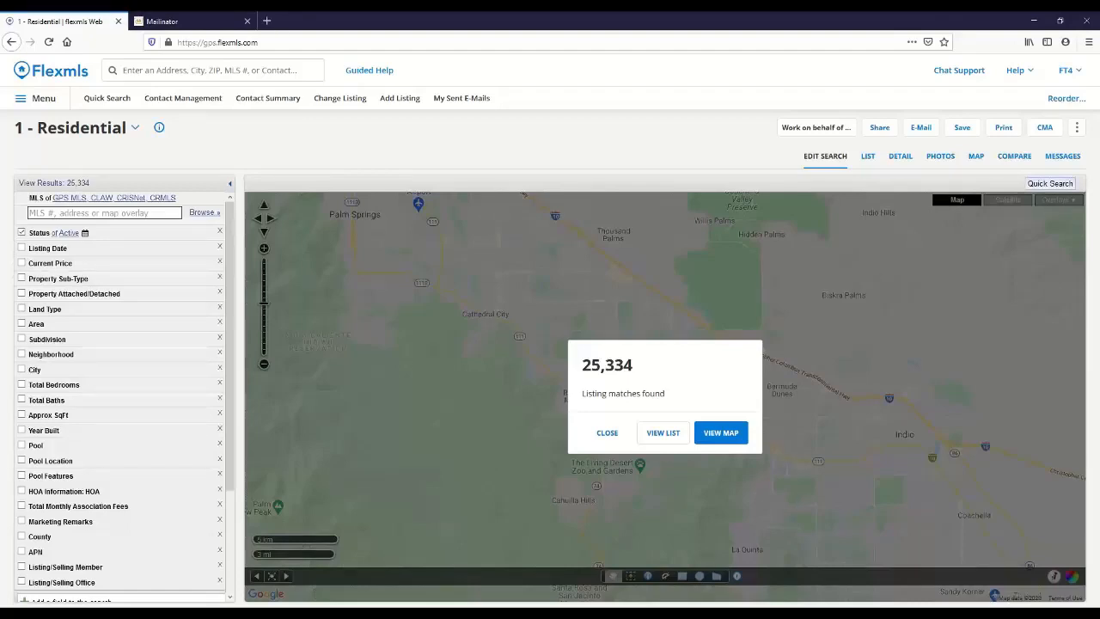
left_click(605, 436)
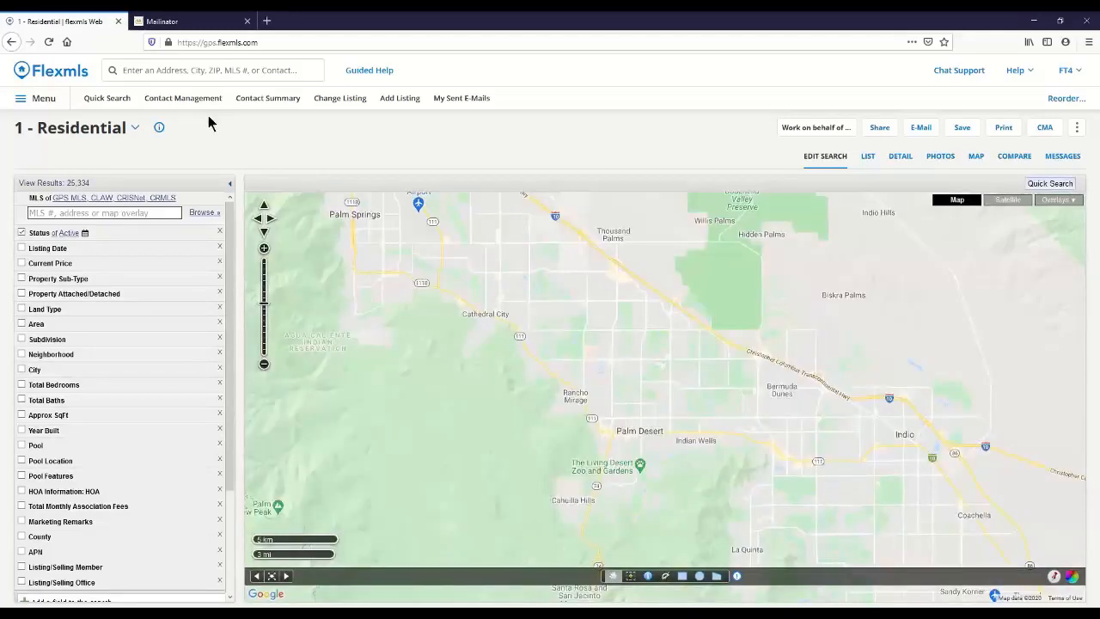
left_click(135, 131)
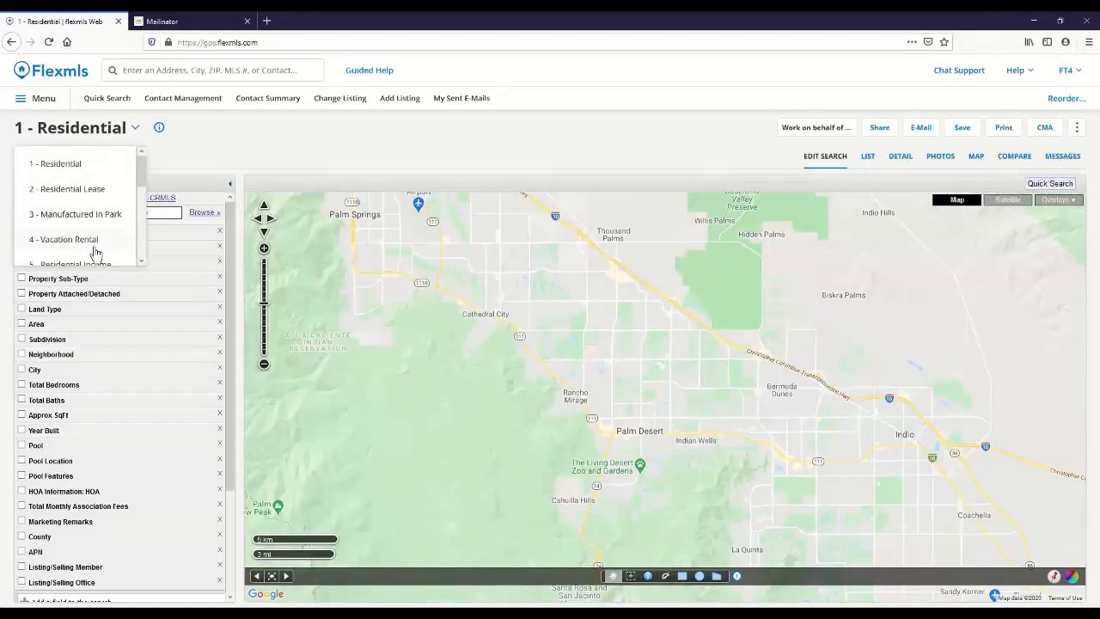
scroll(94, 253, "down", 2)
scroll(95, 256, "down", 2)
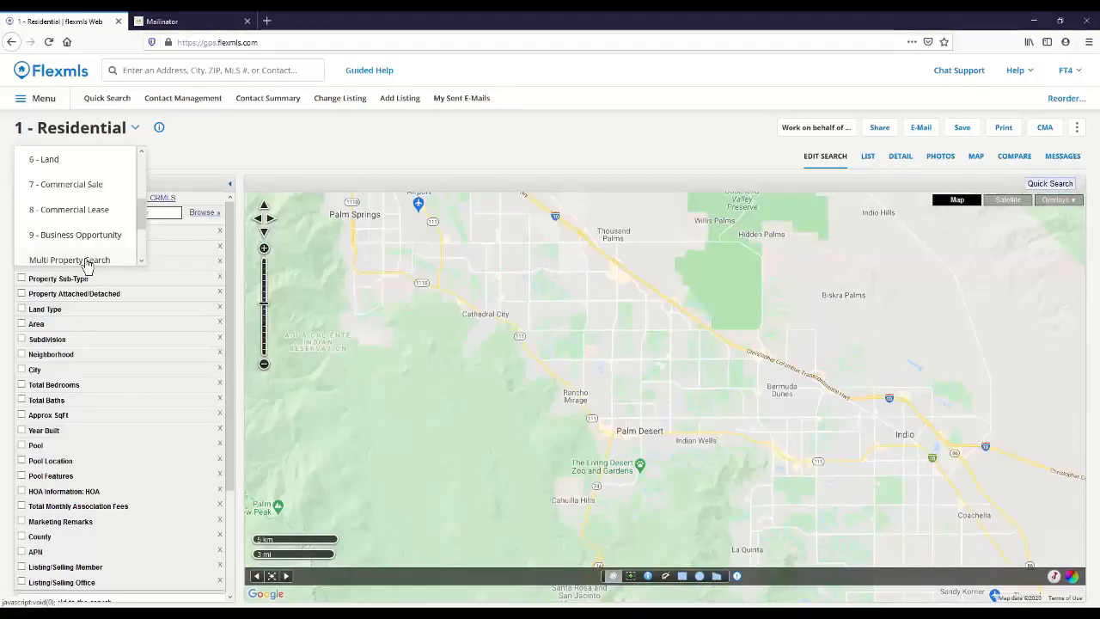
scroll(91, 241, "up", 3)
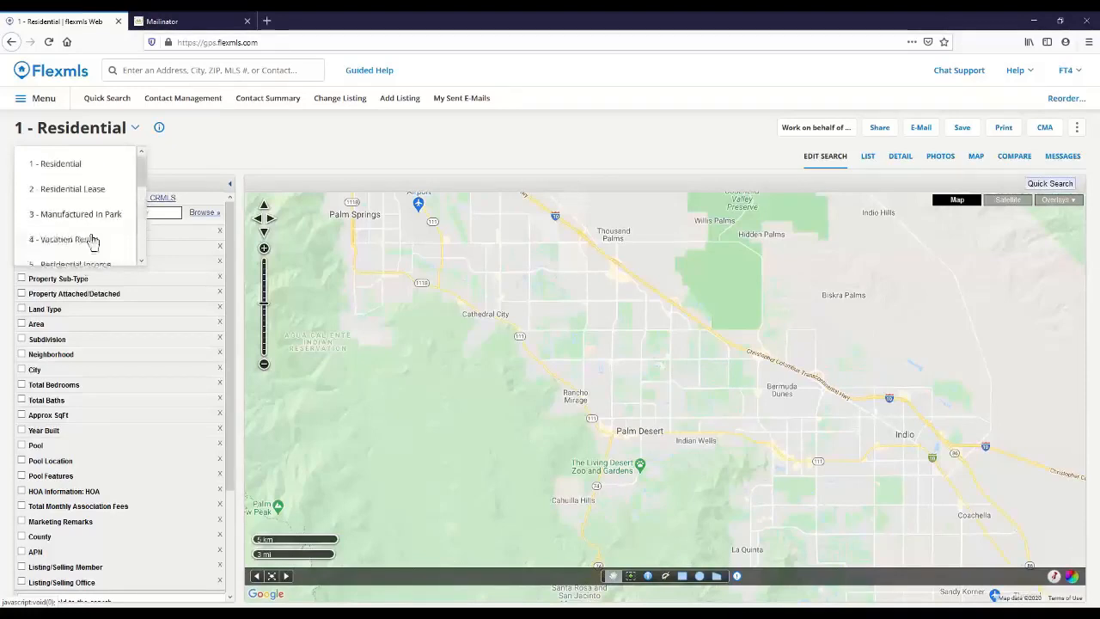
left_click(60, 170)
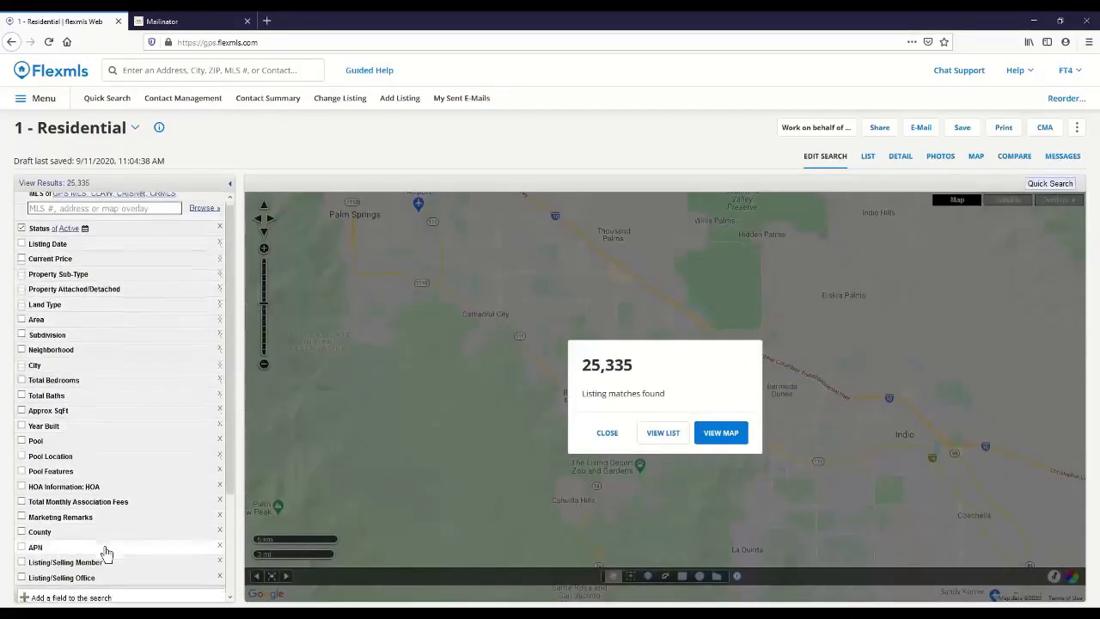
Step: Limit the search to a maximum current price of 1,000,000 and the property sub-types Condominium and Townhouse
scroll(106, 554, "down", 1)
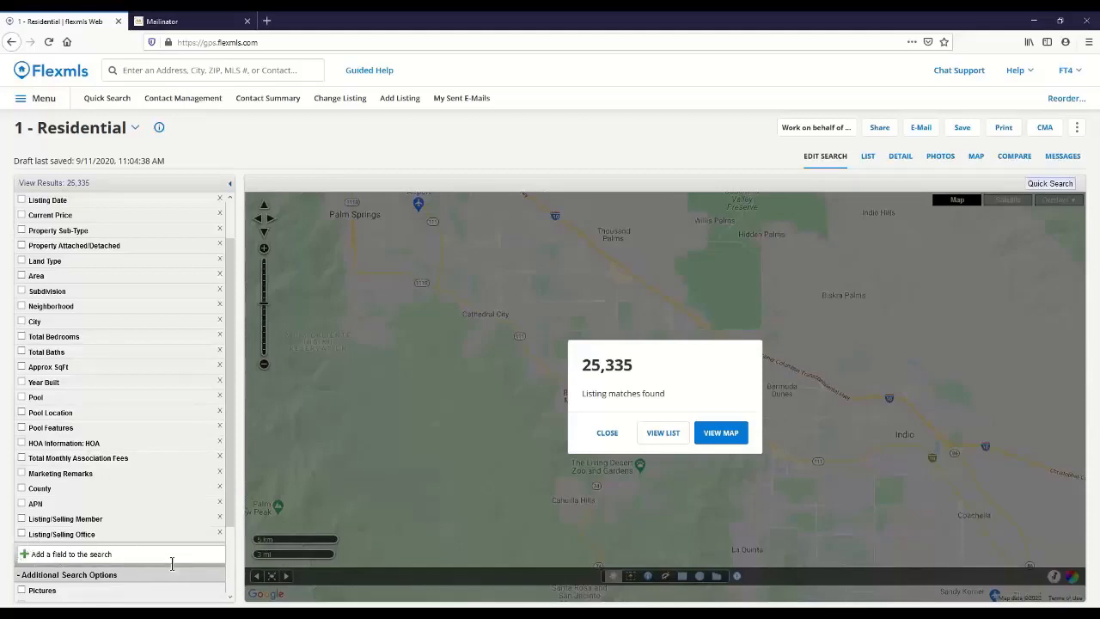
scroll(170, 528, "up", 2)
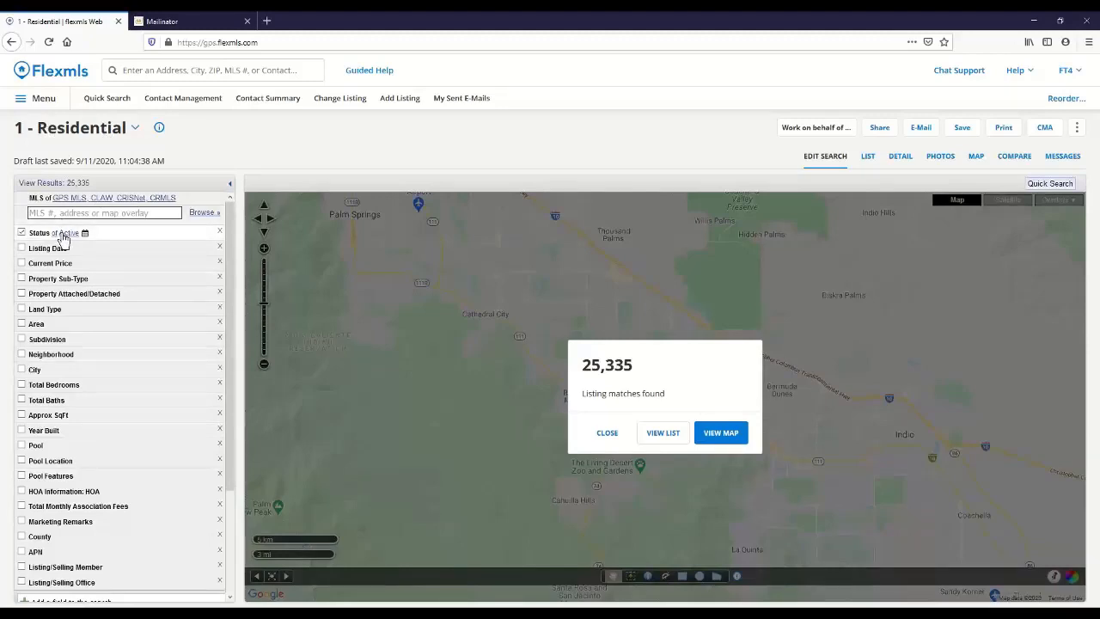
left_click(169, 268)
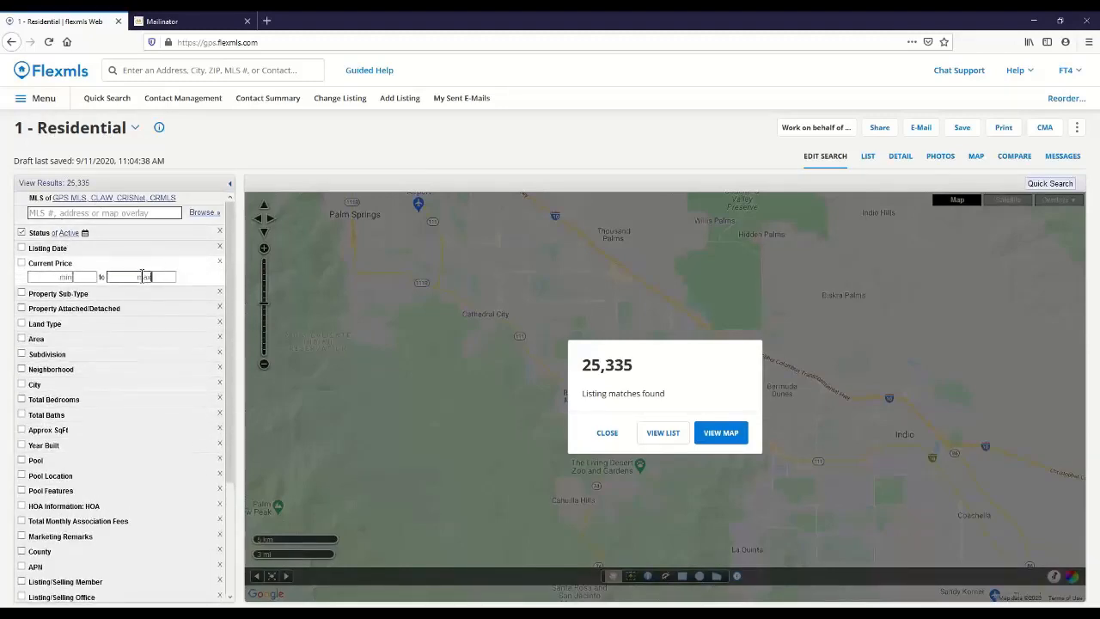
type("1000")
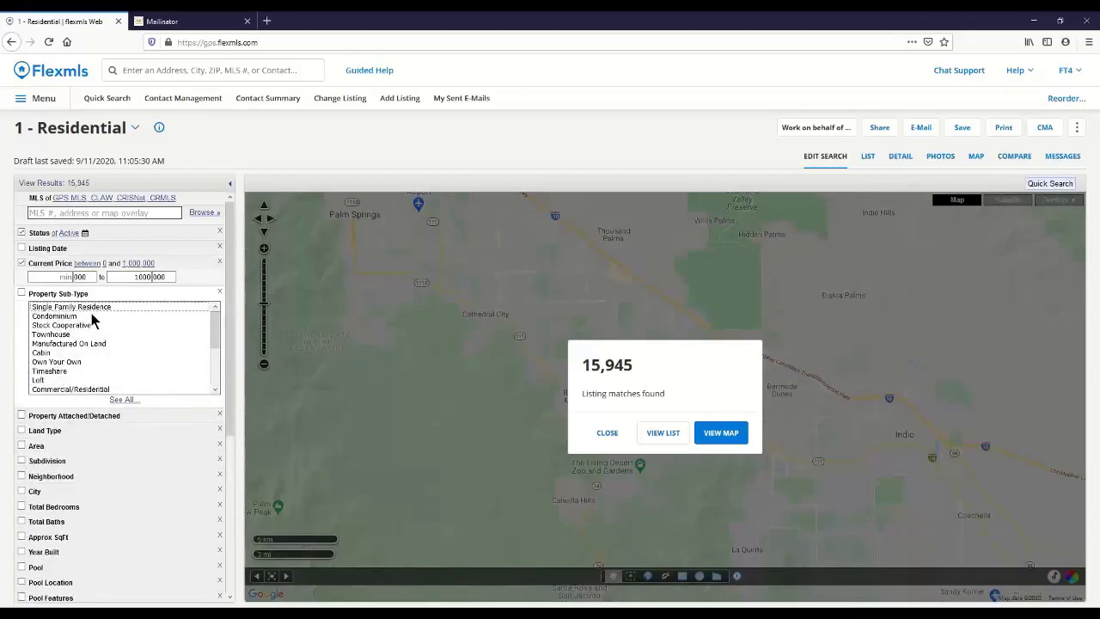
left_click(92, 317)
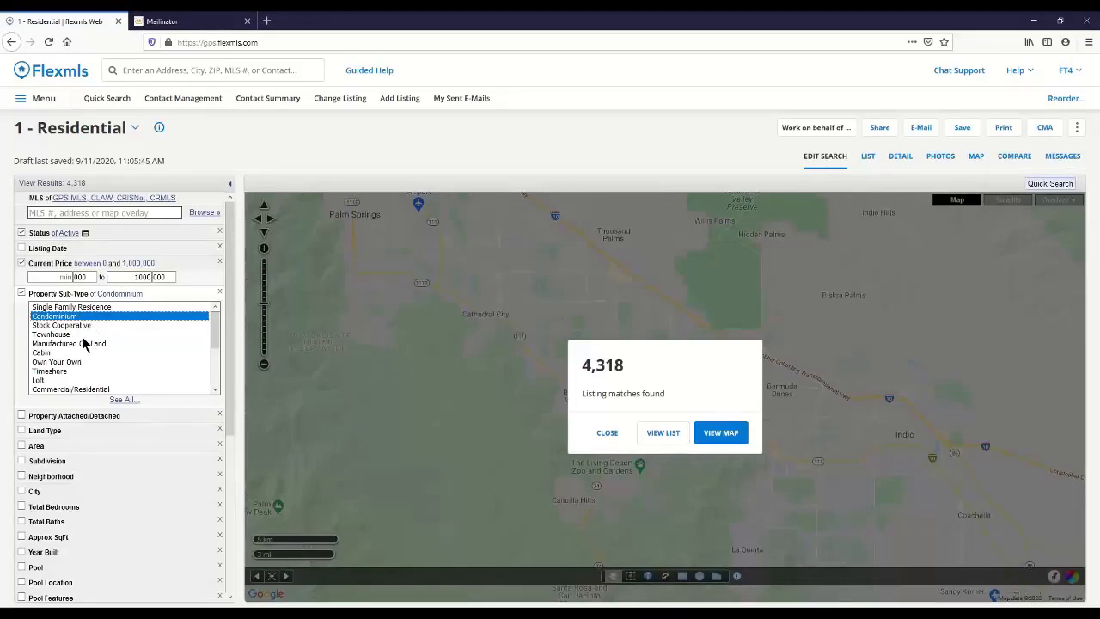
left_click(82, 335, "ctrl")
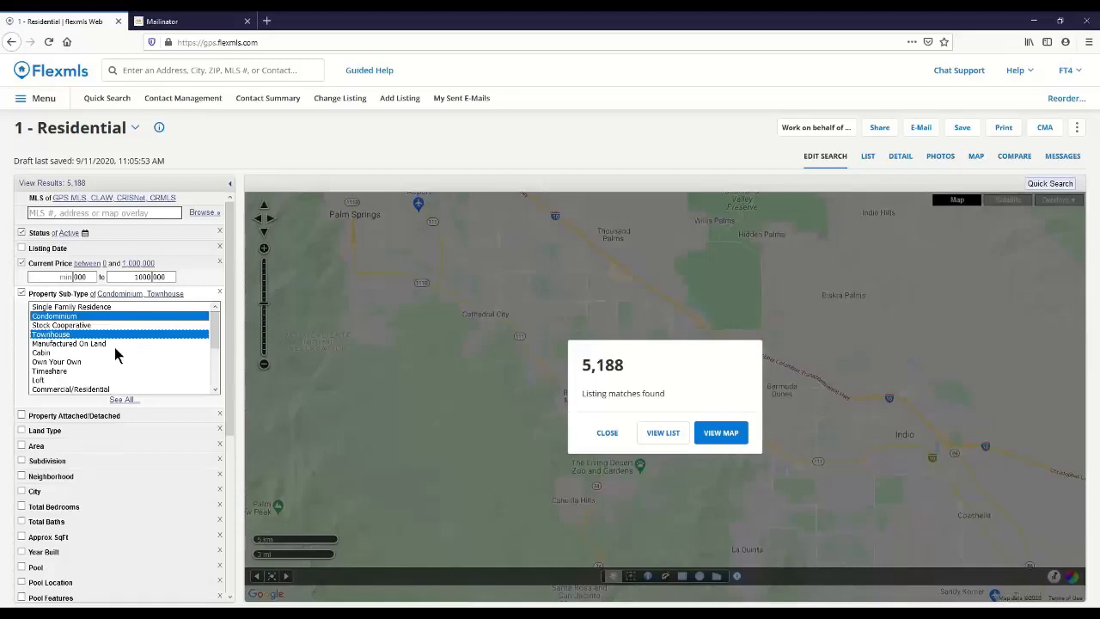
Step: Restrict the search to the city of Palm Springs
left_click_drag(230, 318, 232, 393)
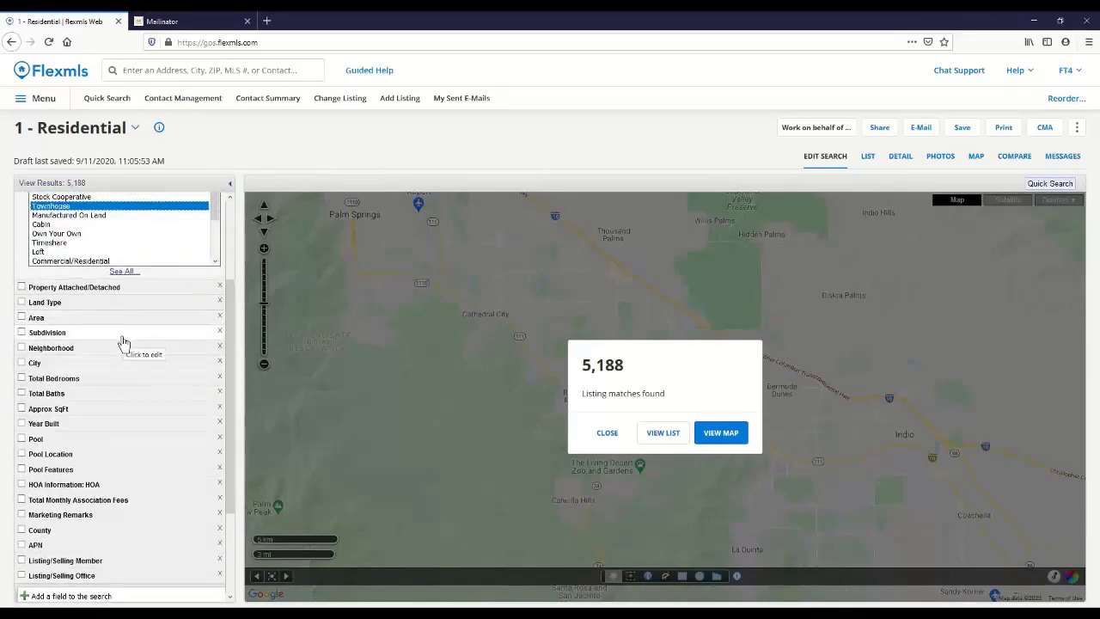
left_click(23, 363)
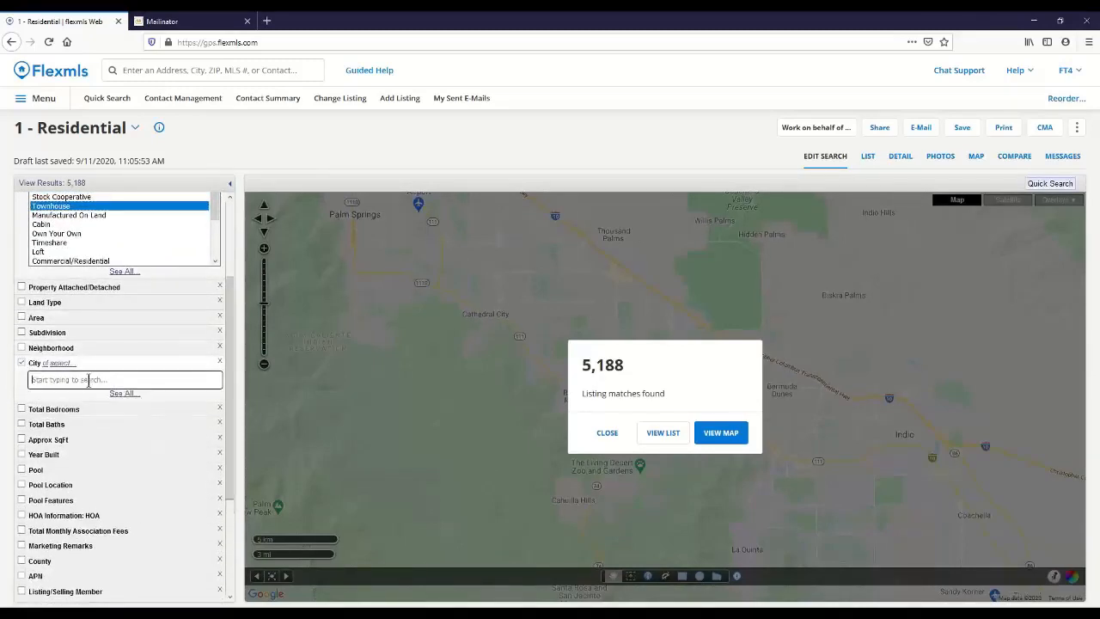
type("p")
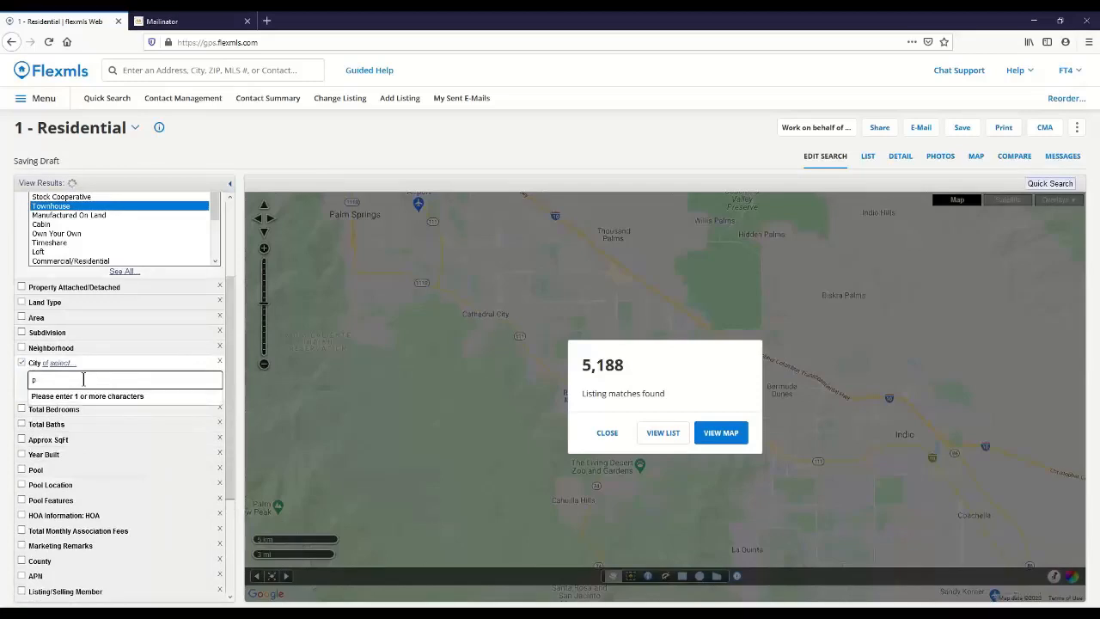
type("alm ")
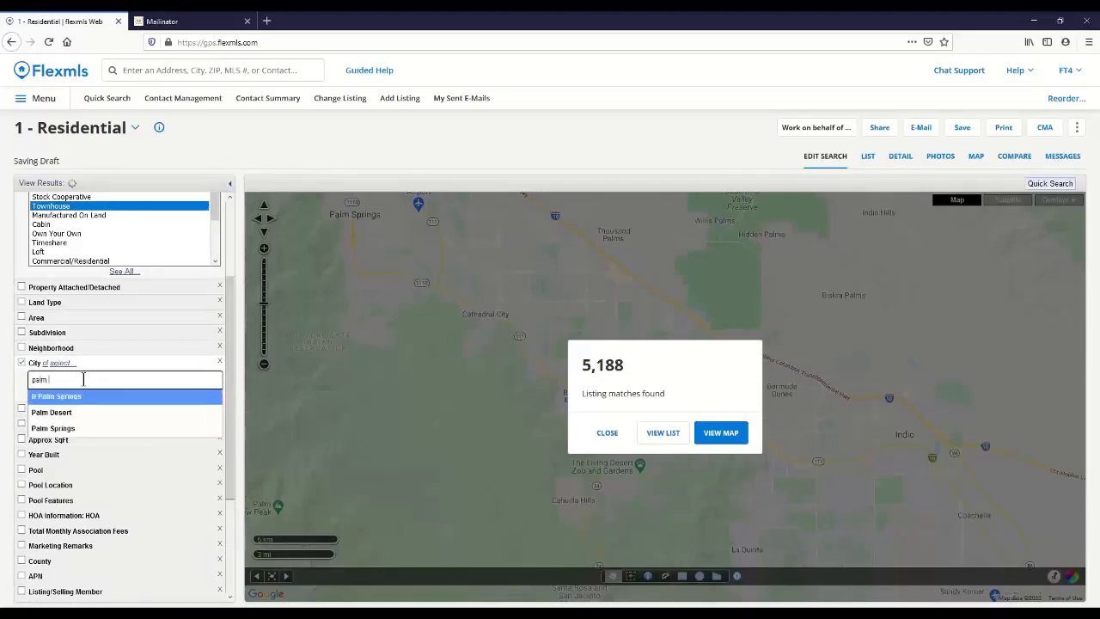
type("sp")
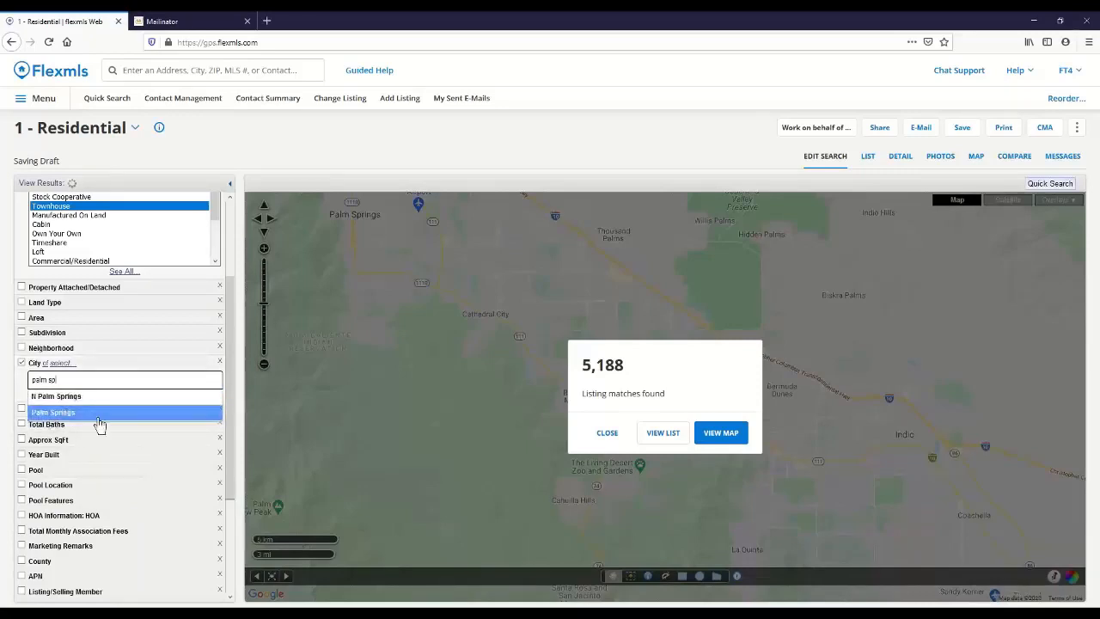
left_click(86, 414)
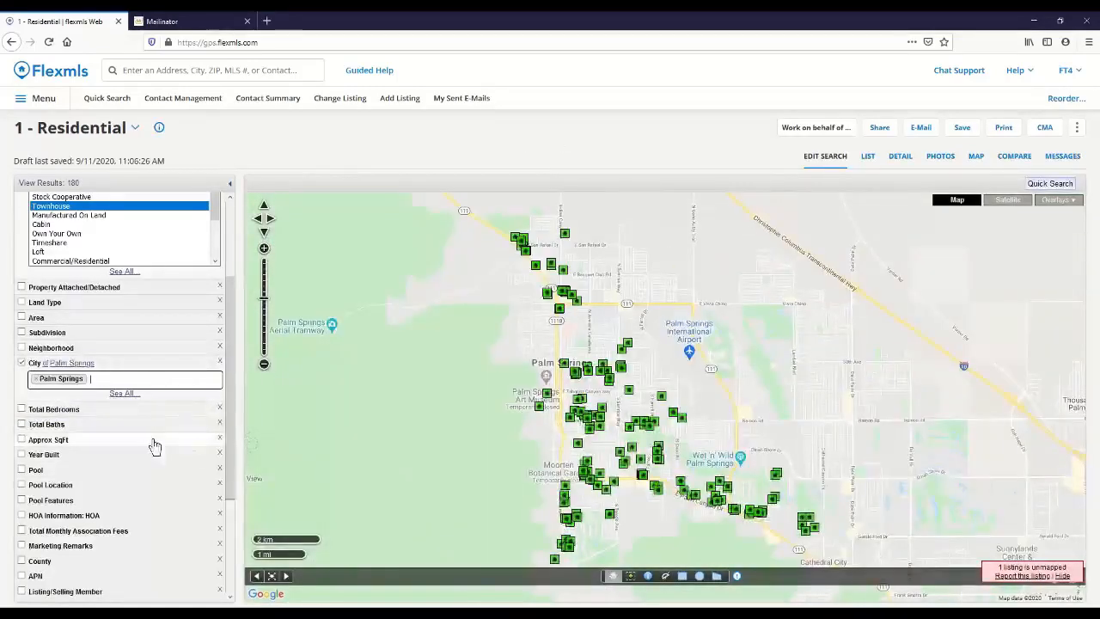
Step: Require at least 2 total bedrooms and between 2 and 3 total baths
left_click(21, 409)
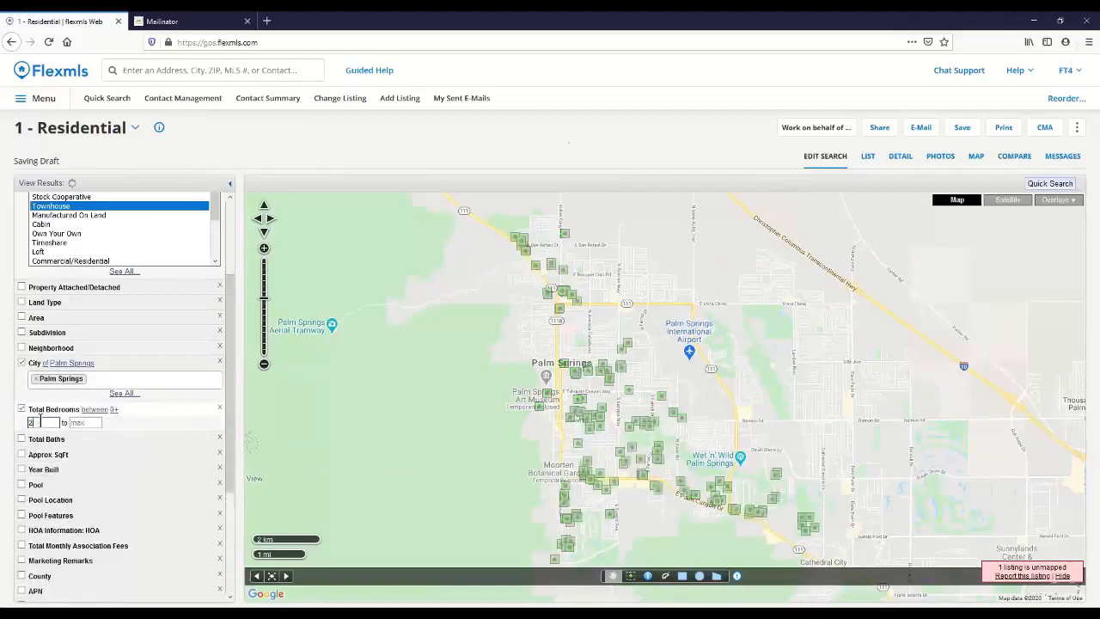
left_click(79, 423)
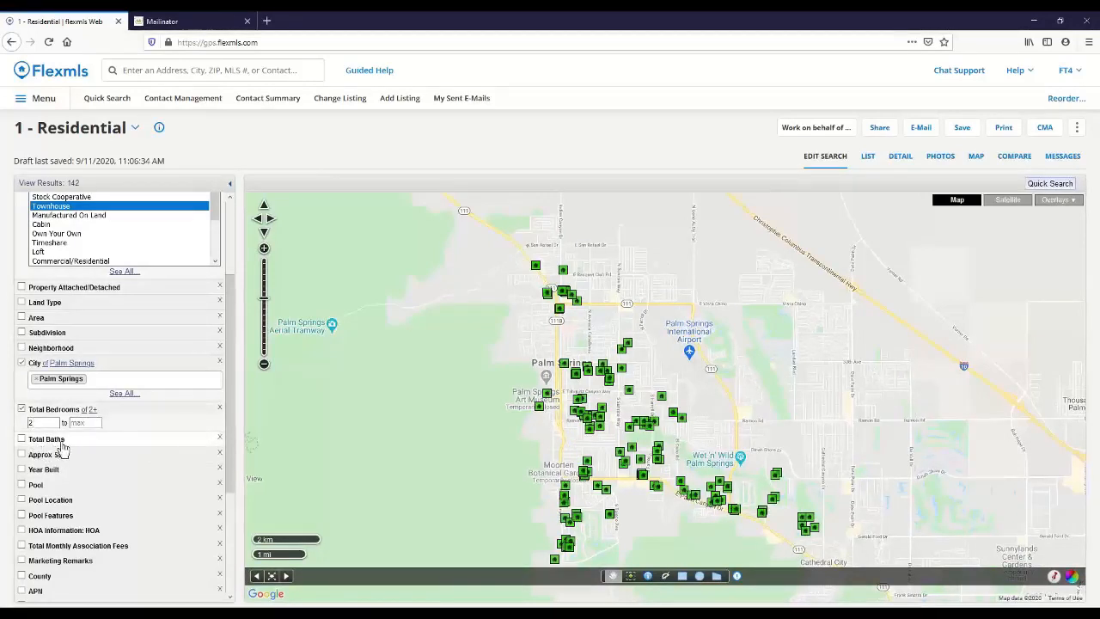
left_click(61, 442)
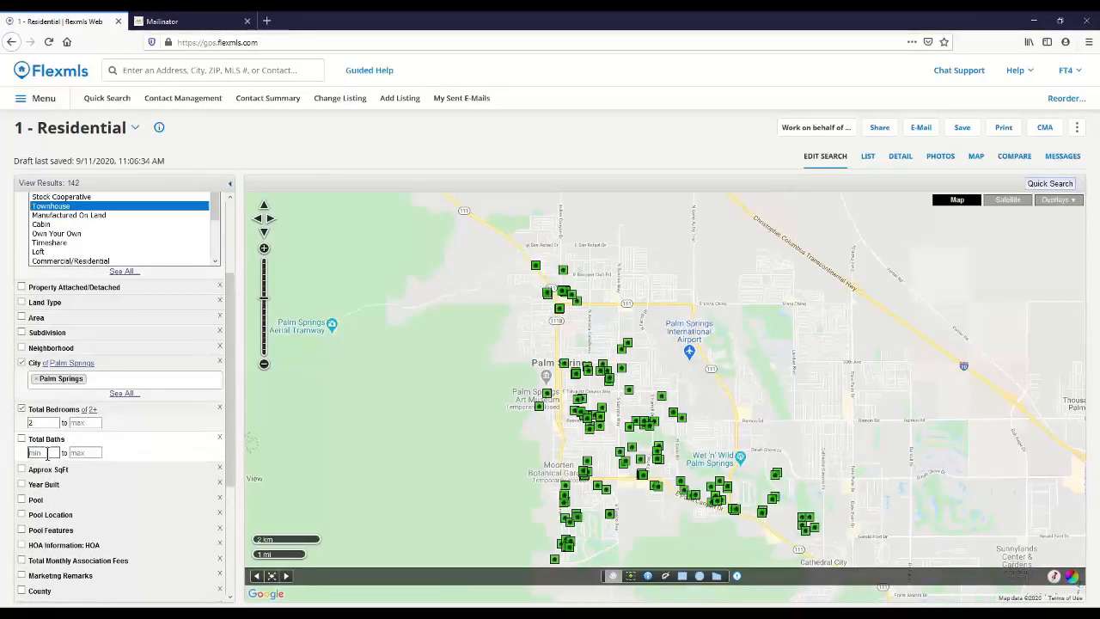
type("2")
left_click(85, 453)
type("3")
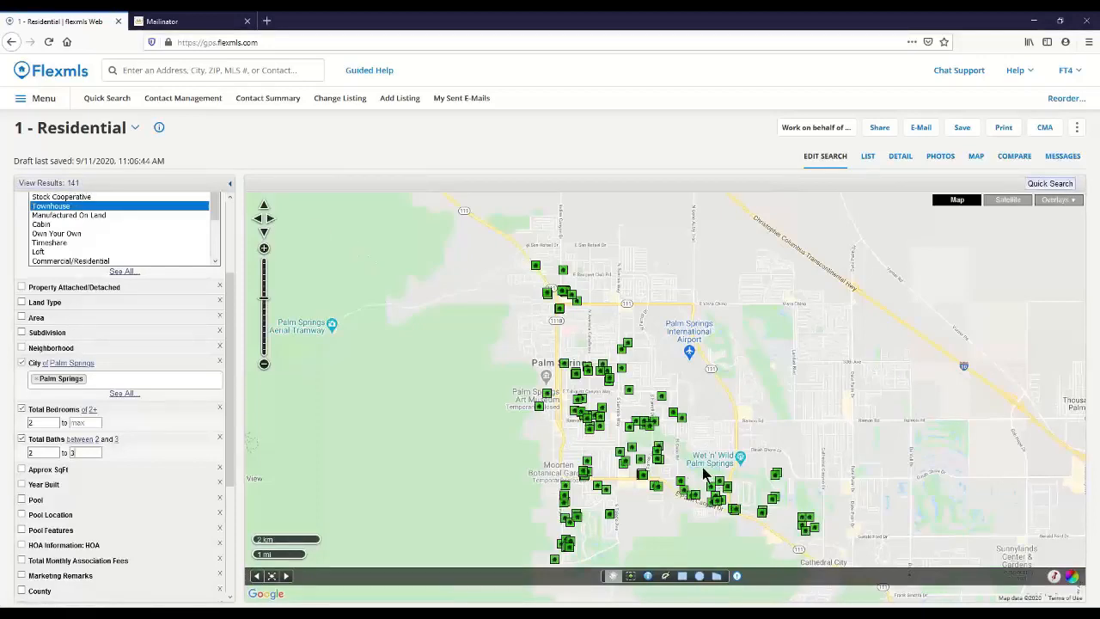
Step: Add the kitchen feature Granite Counters as an extra search field
left_click_drag(233, 417, 222, 486)
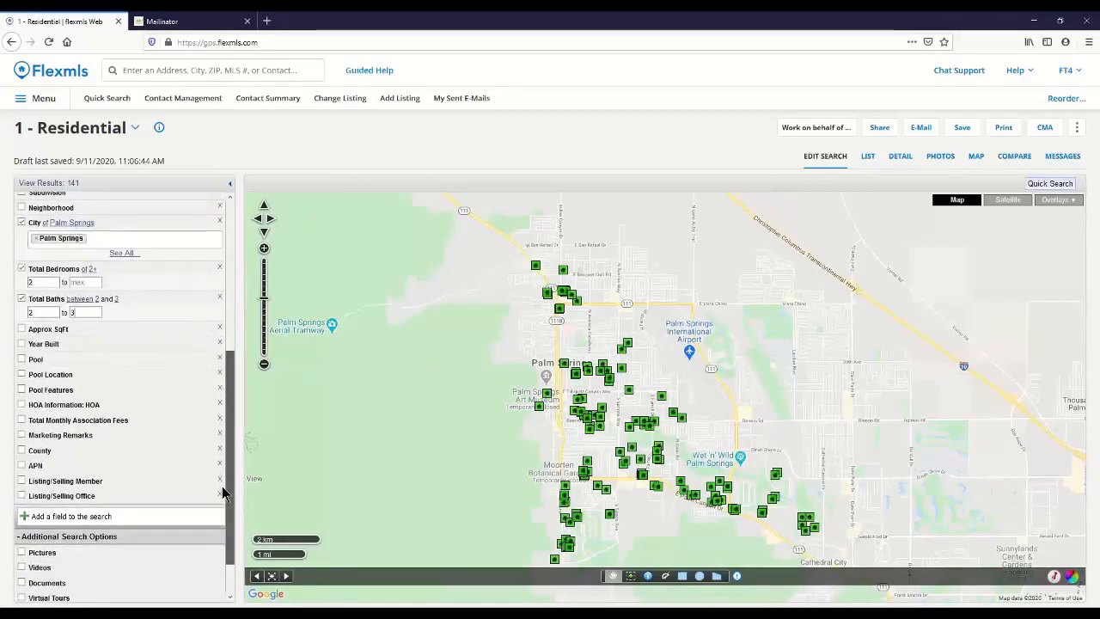
left_click(56, 515)
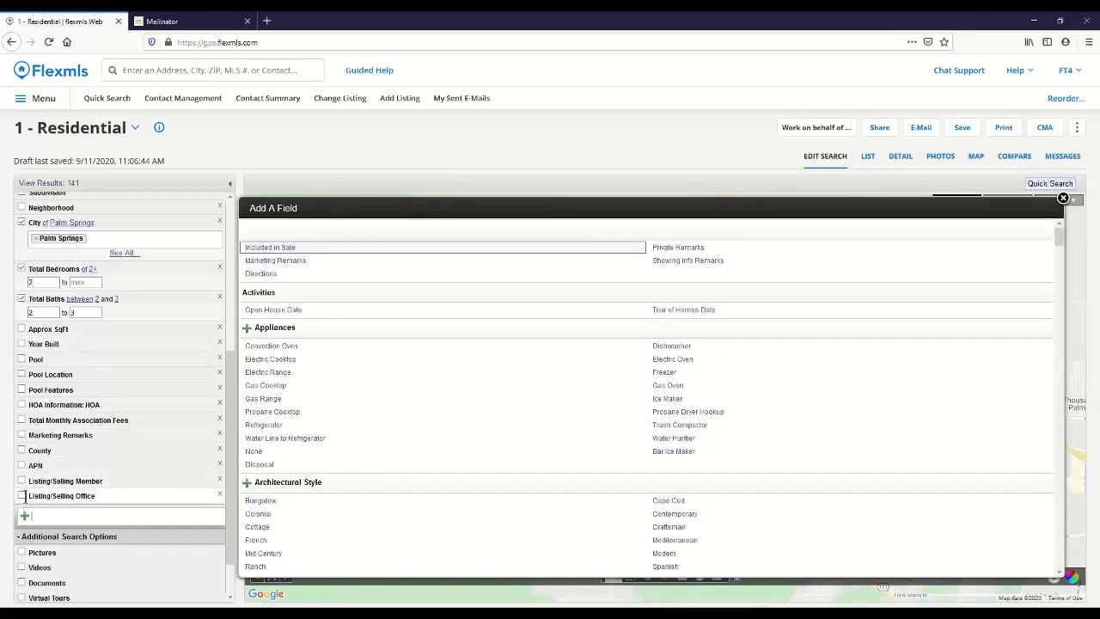
type("gr")
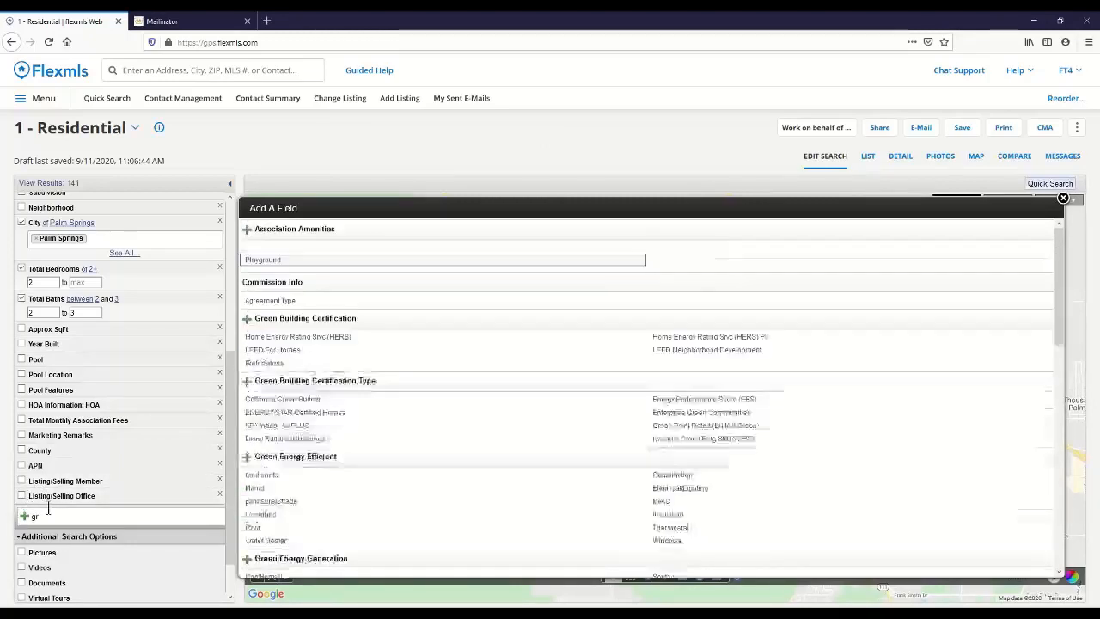
type("anit")
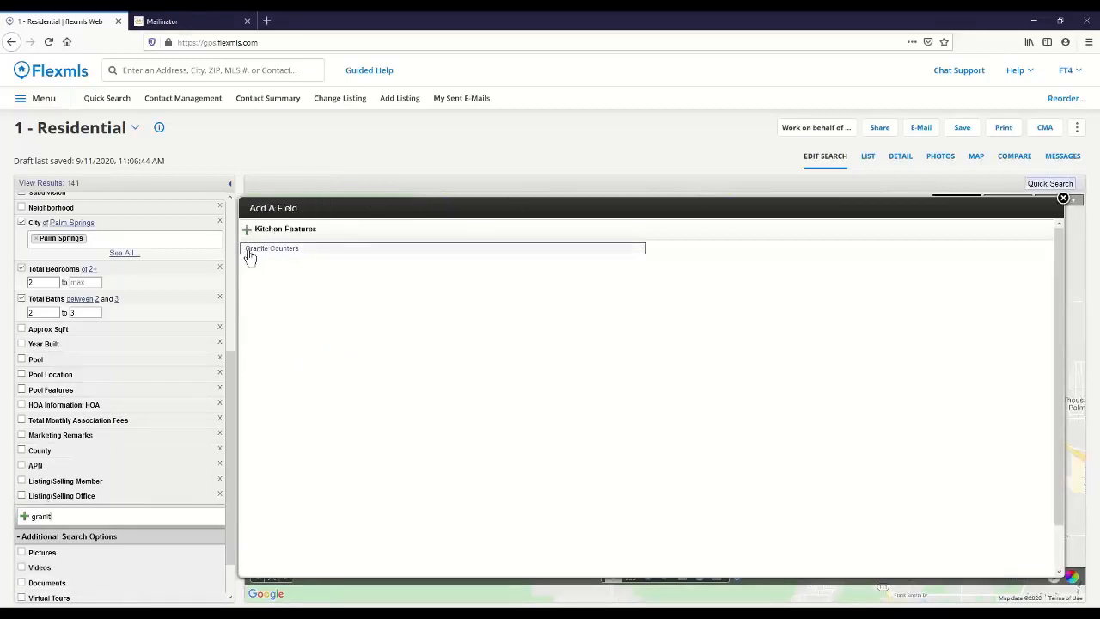
left_click(304, 251)
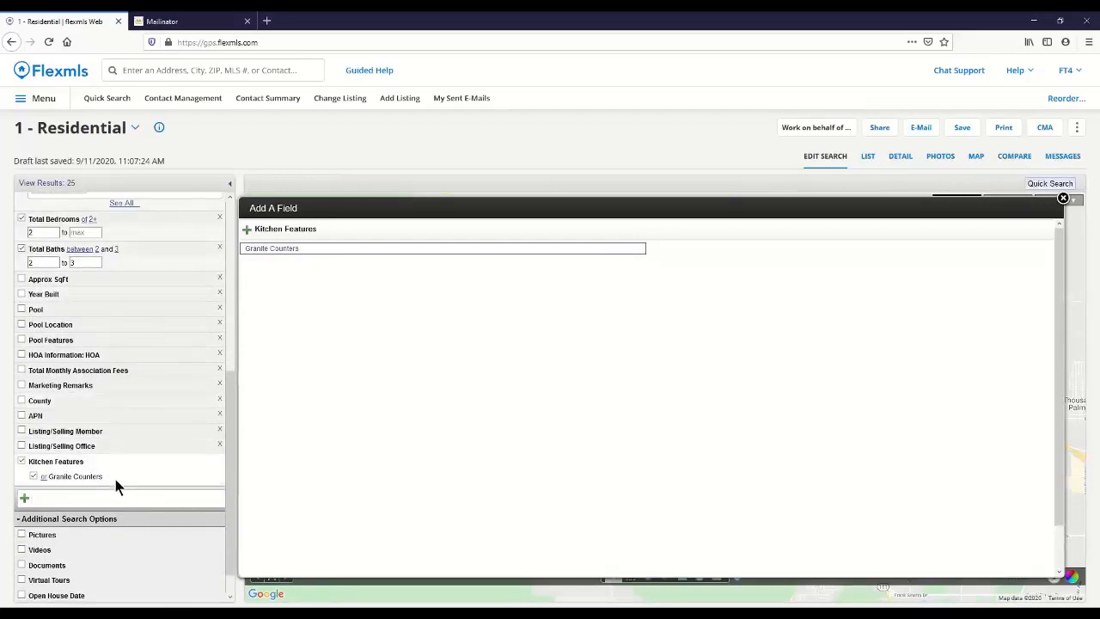
left_click(22, 462)
left_click(21, 461)
left_click(22, 461)
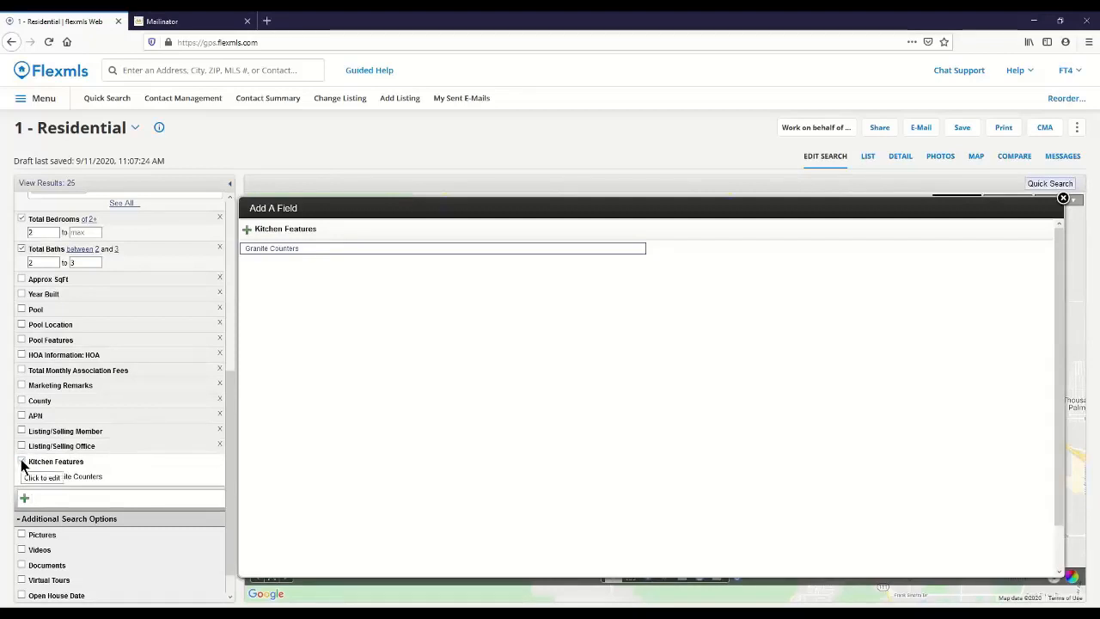
left_click(22, 461)
Step: Close the field chooser and cycle the Granite Counters condition through "not", ending on "or"
left_click(1063, 199)
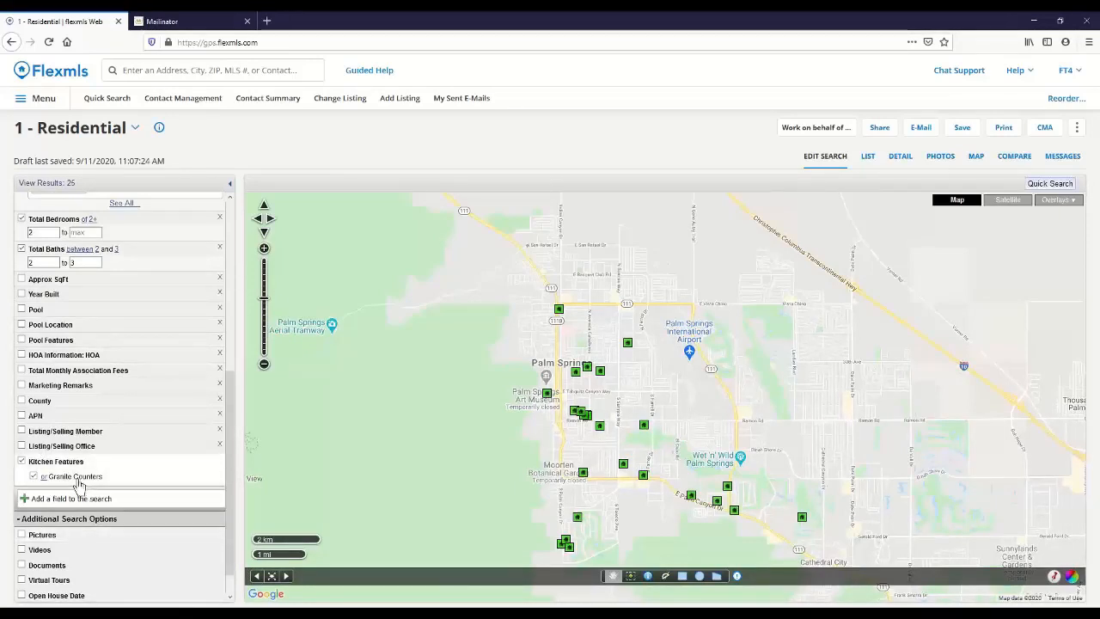
left_click(44, 478)
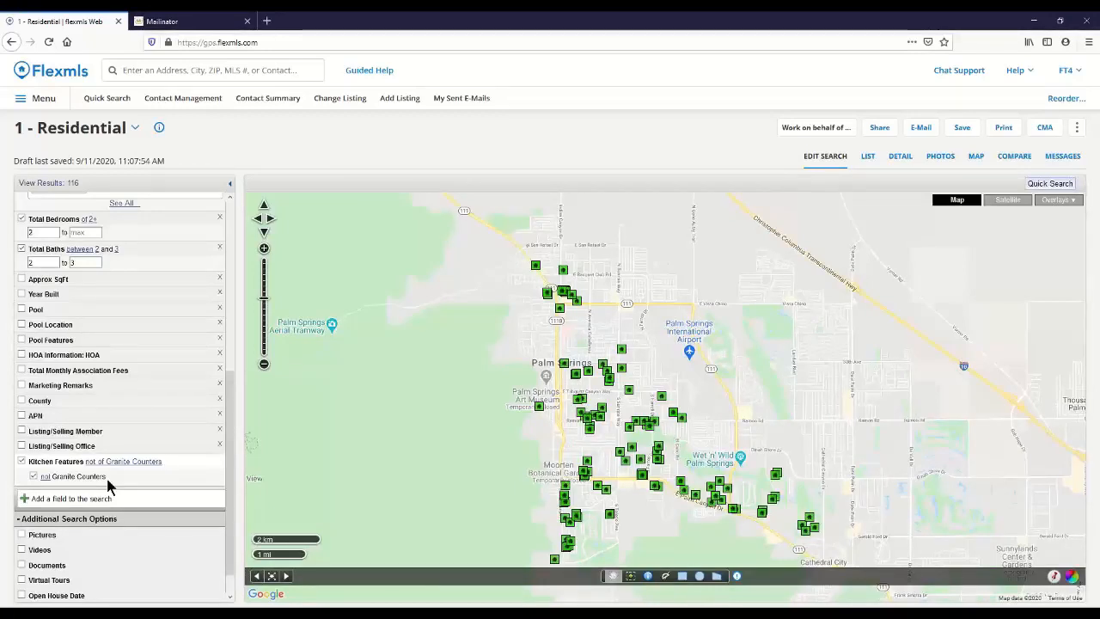
left_click(46, 478)
left_click(46, 478)
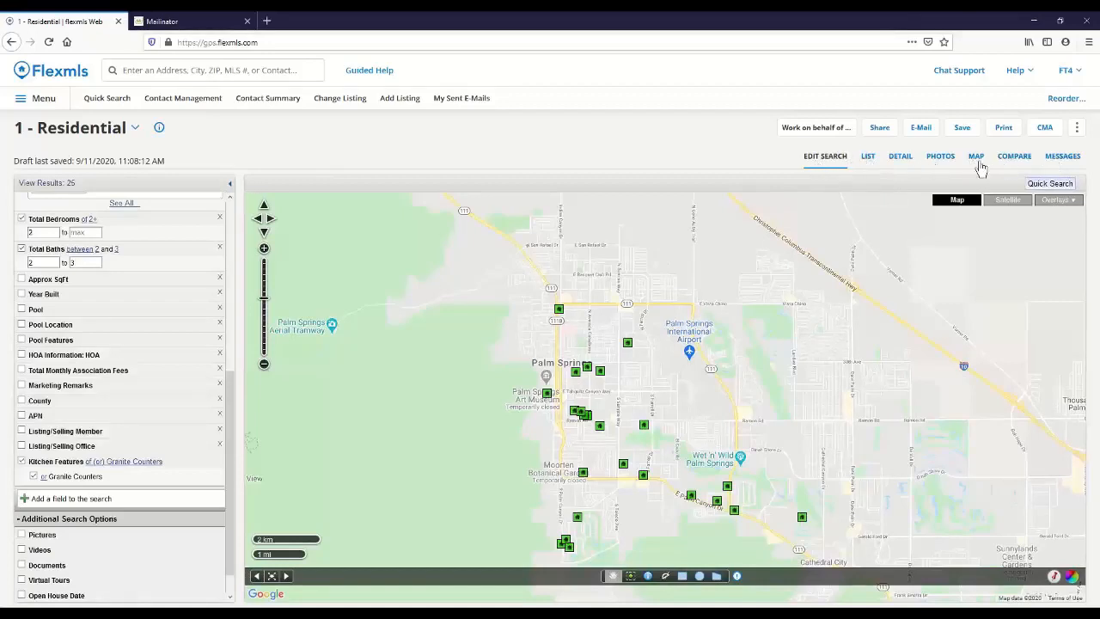
Step: Show the search results as a list with text size 12 and single-line rows, and look through the listings
left_click(868, 160)
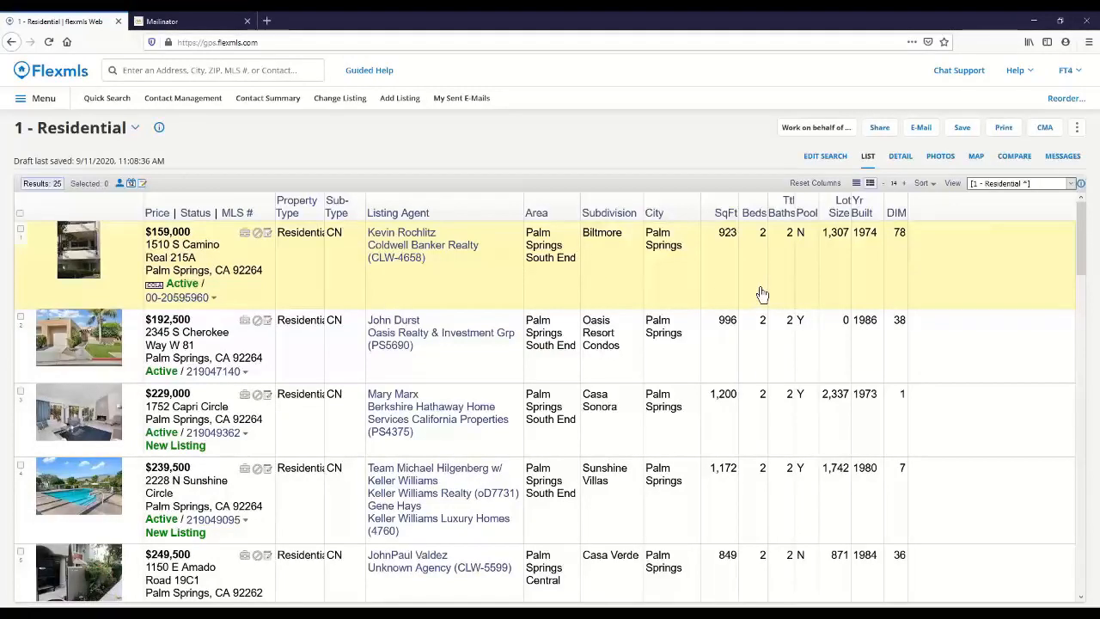
left_click(884, 189)
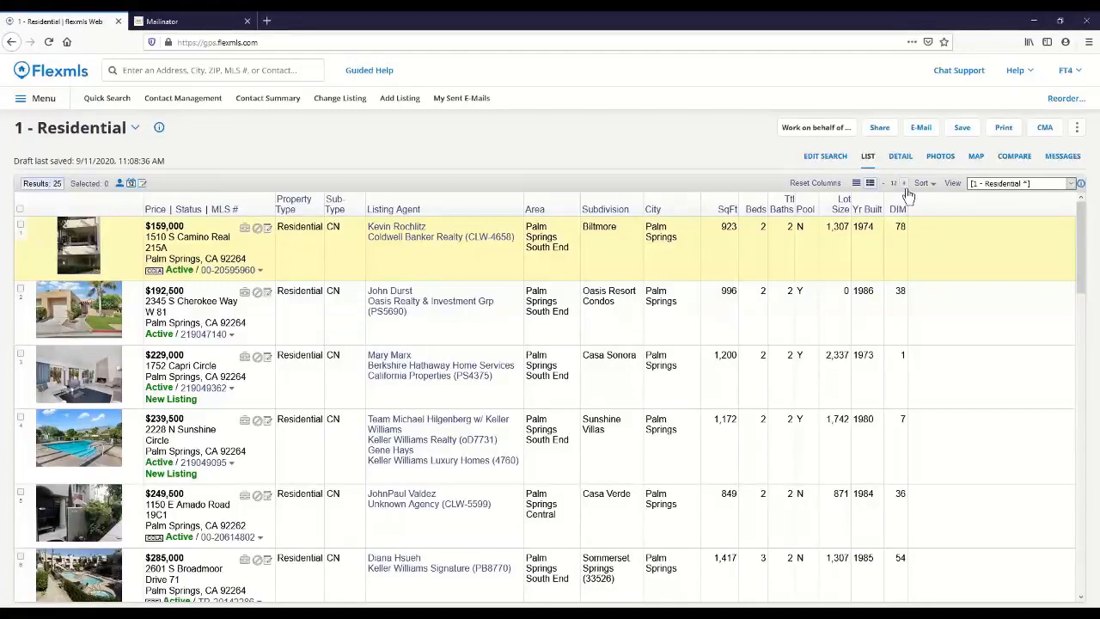
left_click(856, 186)
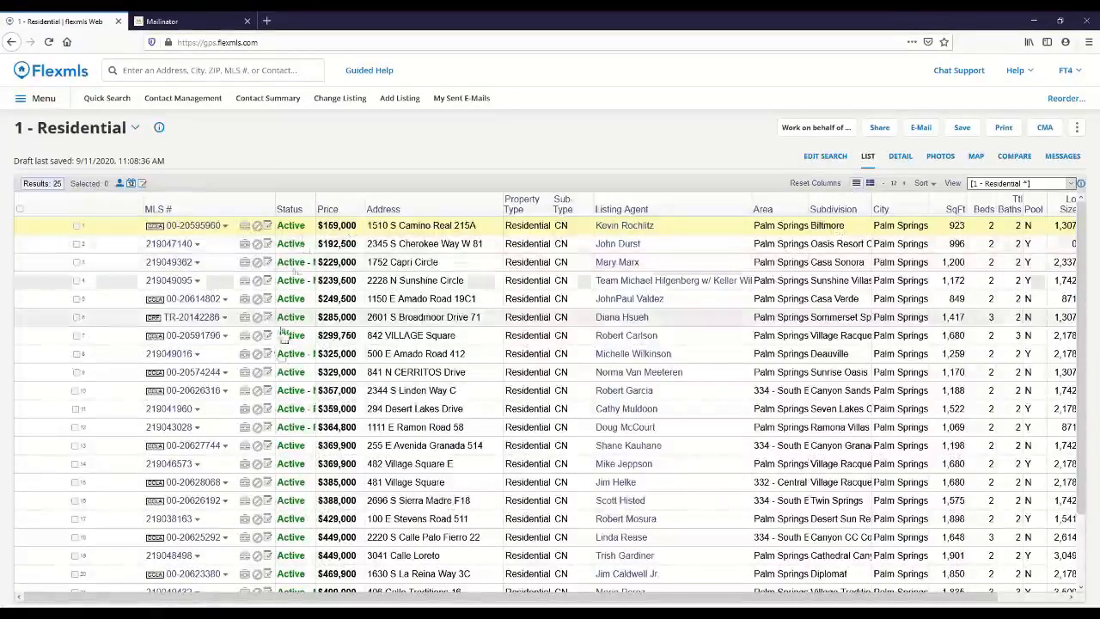
scroll(291, 412, "down", 2)
scroll(756, 467, "up", 2)
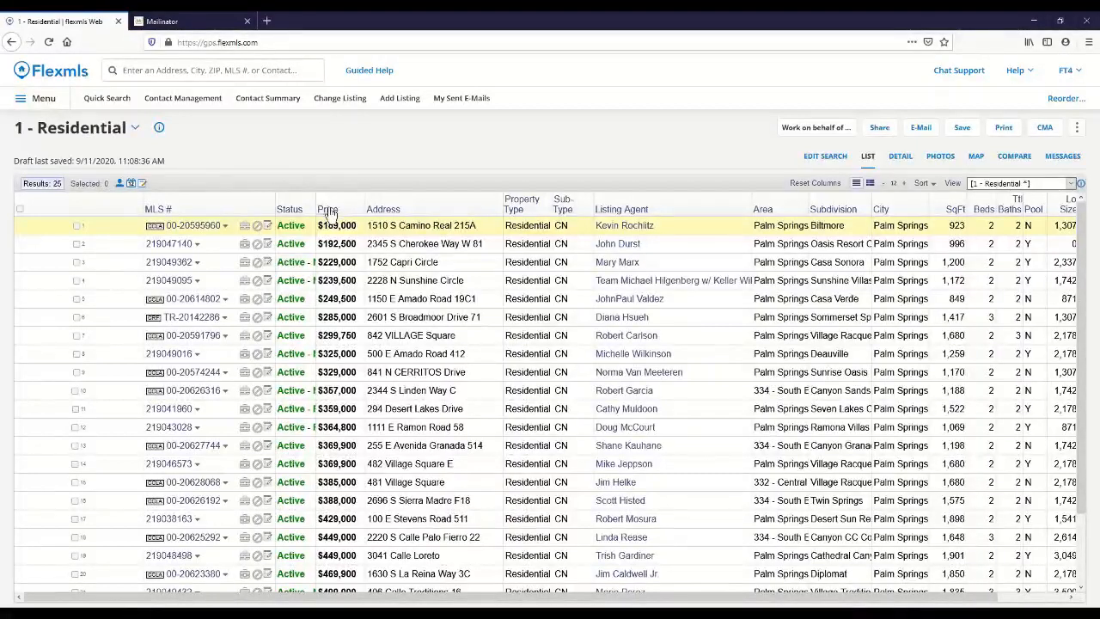
Step: Sort the listings by price in descending order and return to the multi-line layout with photos
mouse_move(328, 216)
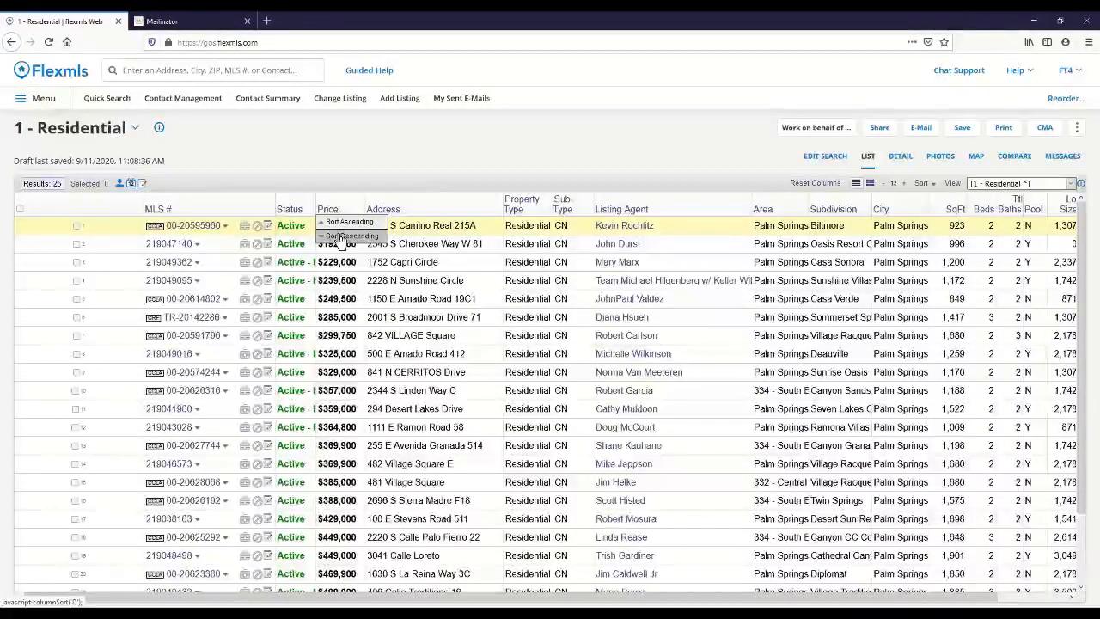
left_click(341, 237)
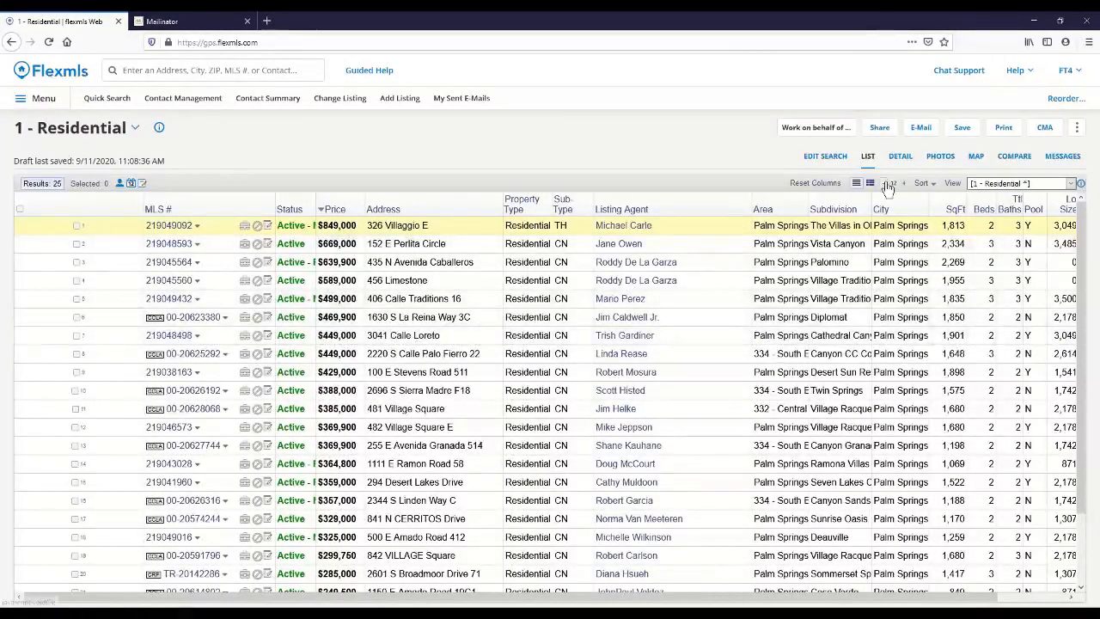
left_click(870, 184)
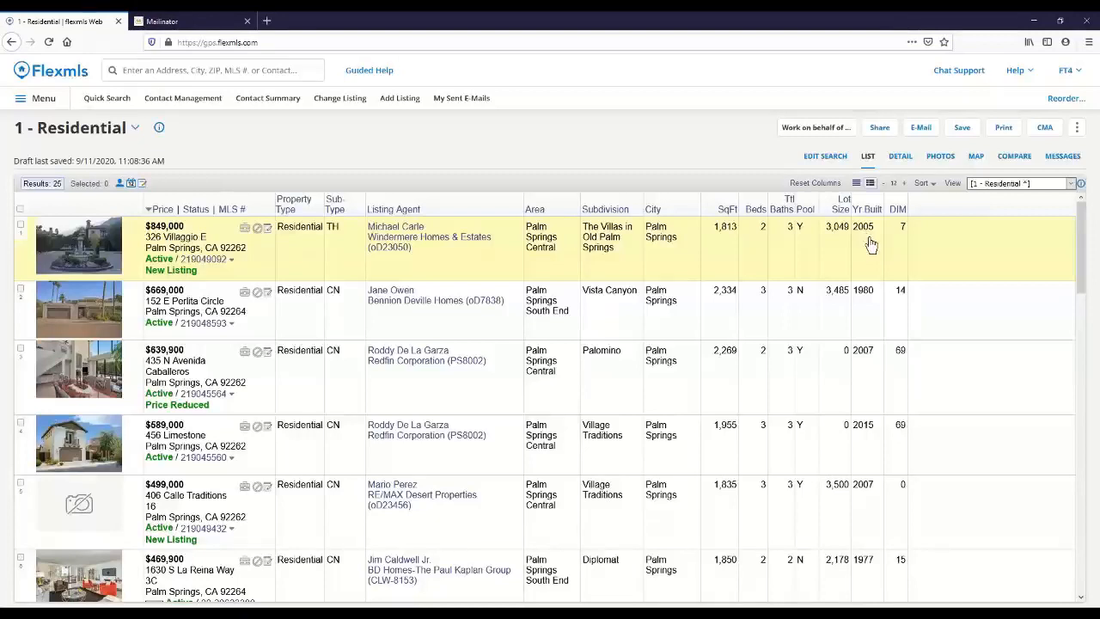
Step: Open the $849,000 listing's detail report, review its public version down to the agent contact block, and restore the private version
left_click(902, 160)
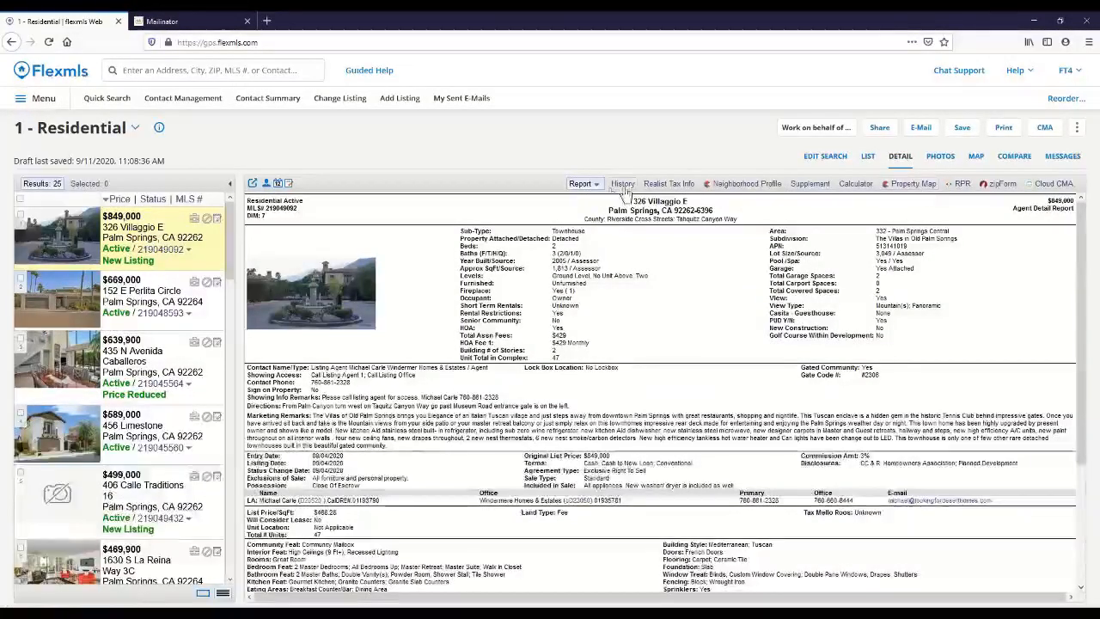
left_click(597, 186)
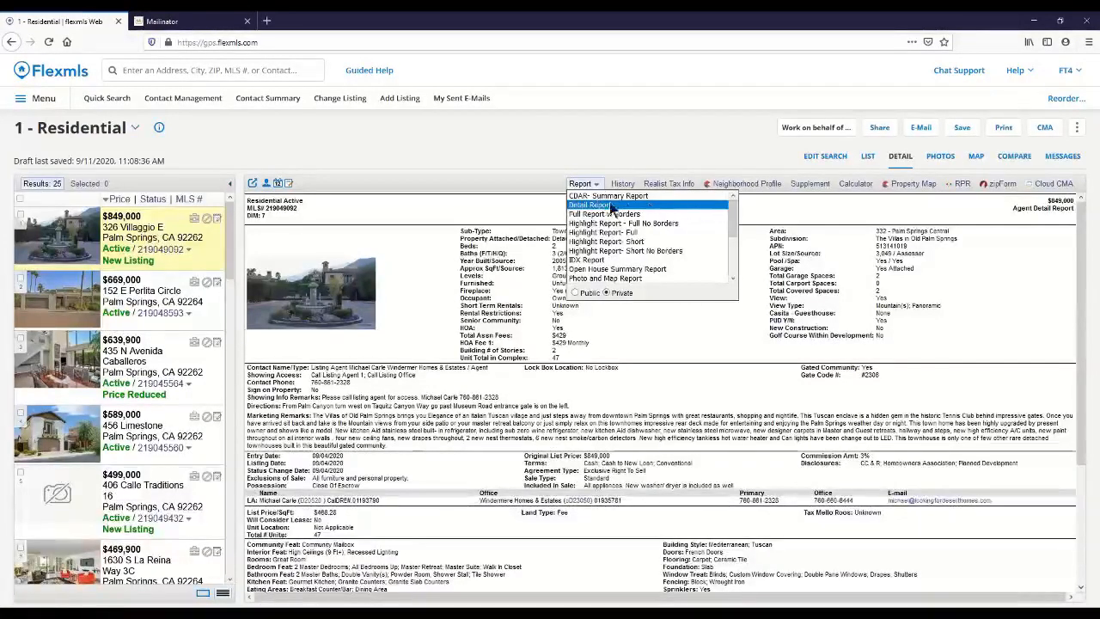
left_click(575, 293)
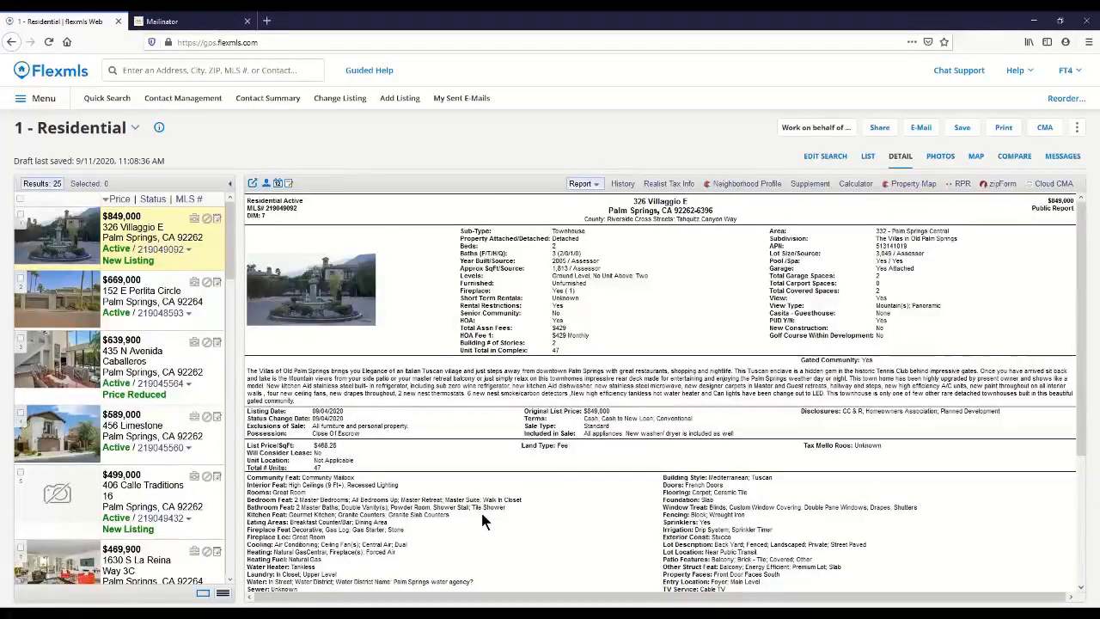
scroll(482, 516, "down", 3)
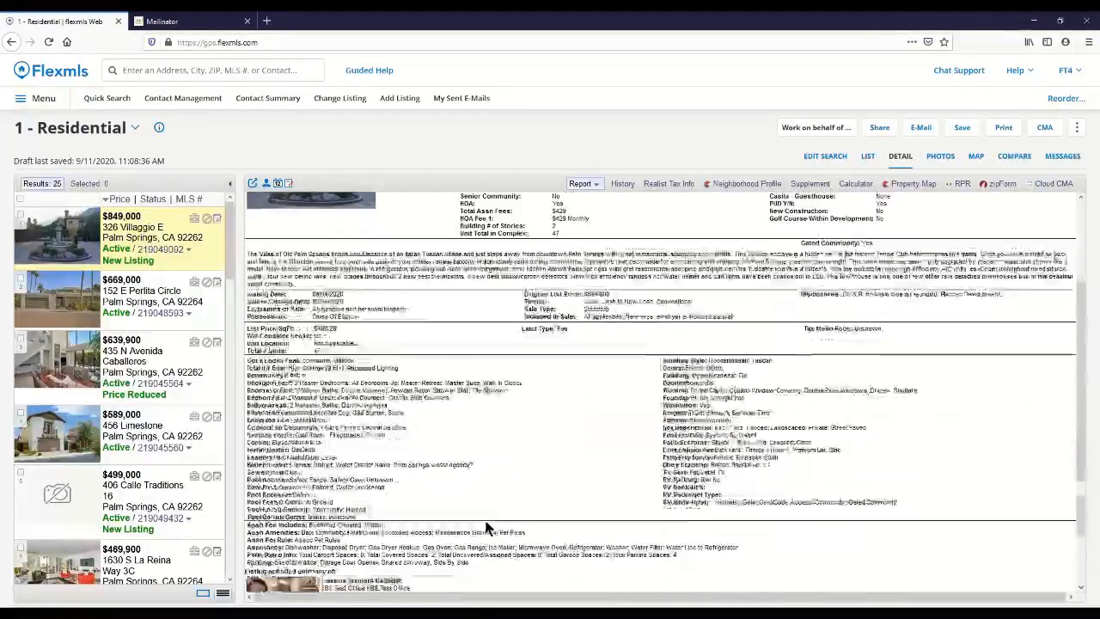
scroll(485, 528, "down", 2)
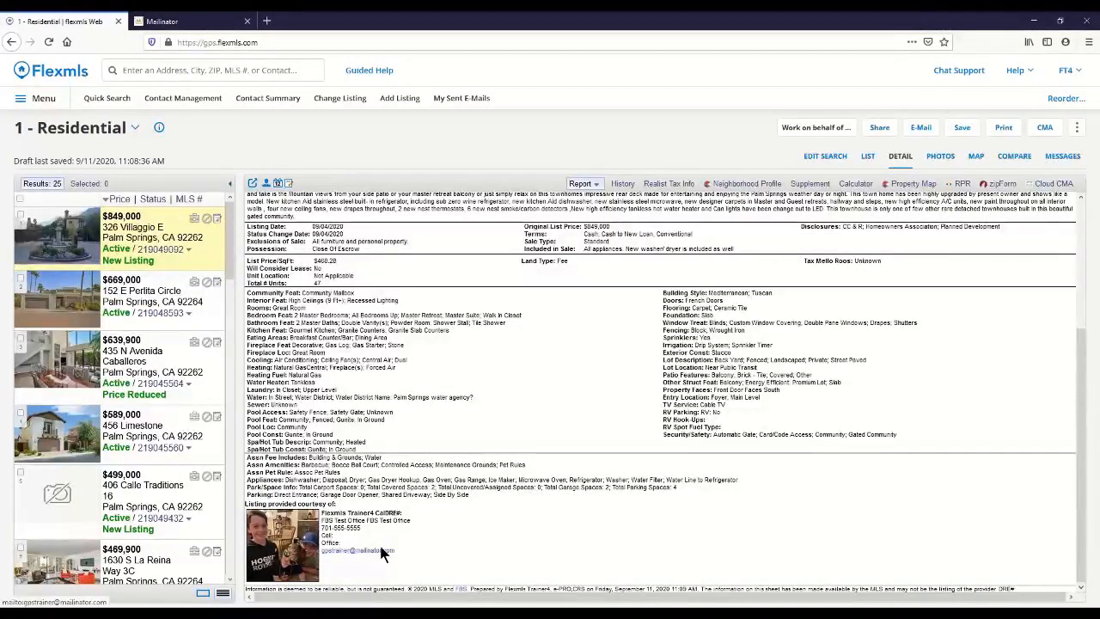
scroll(384, 554, "up", 5)
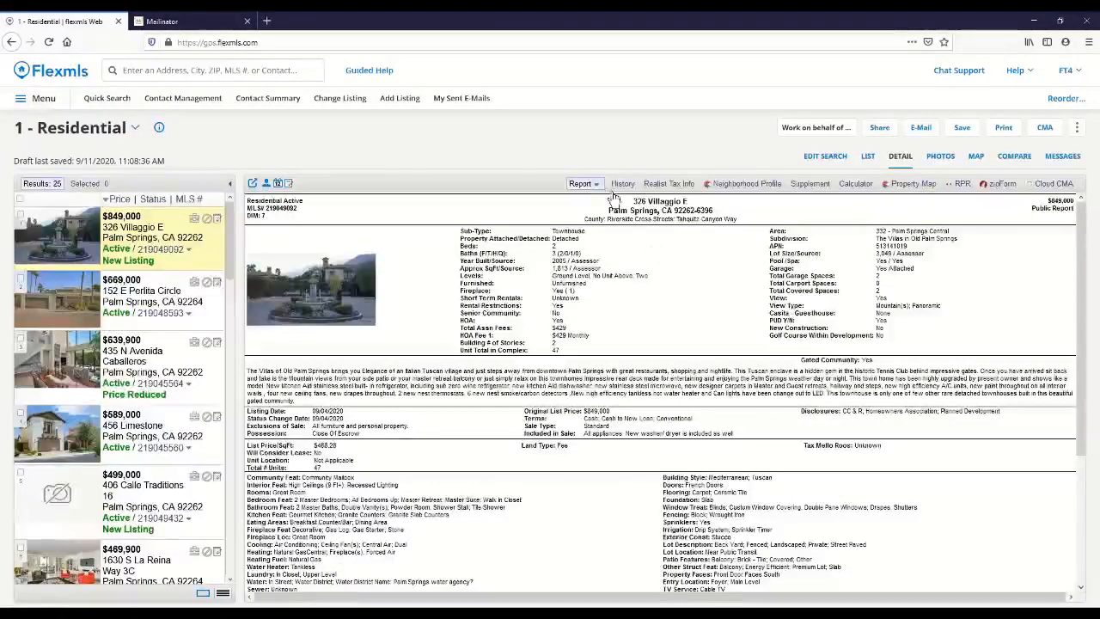
left_click(582, 184)
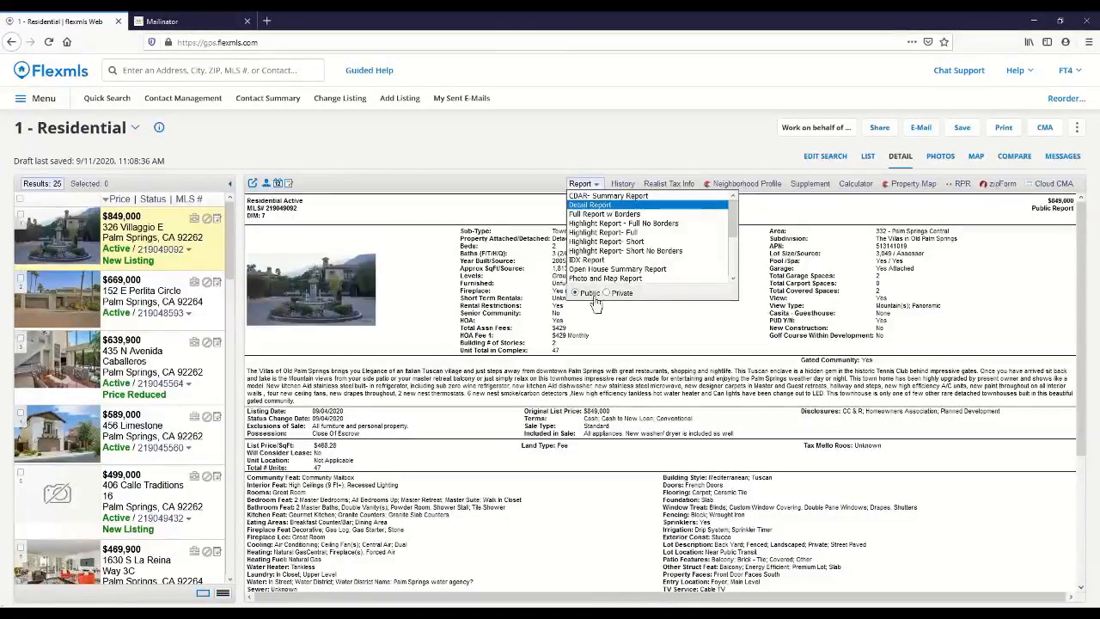
left_click(605, 292)
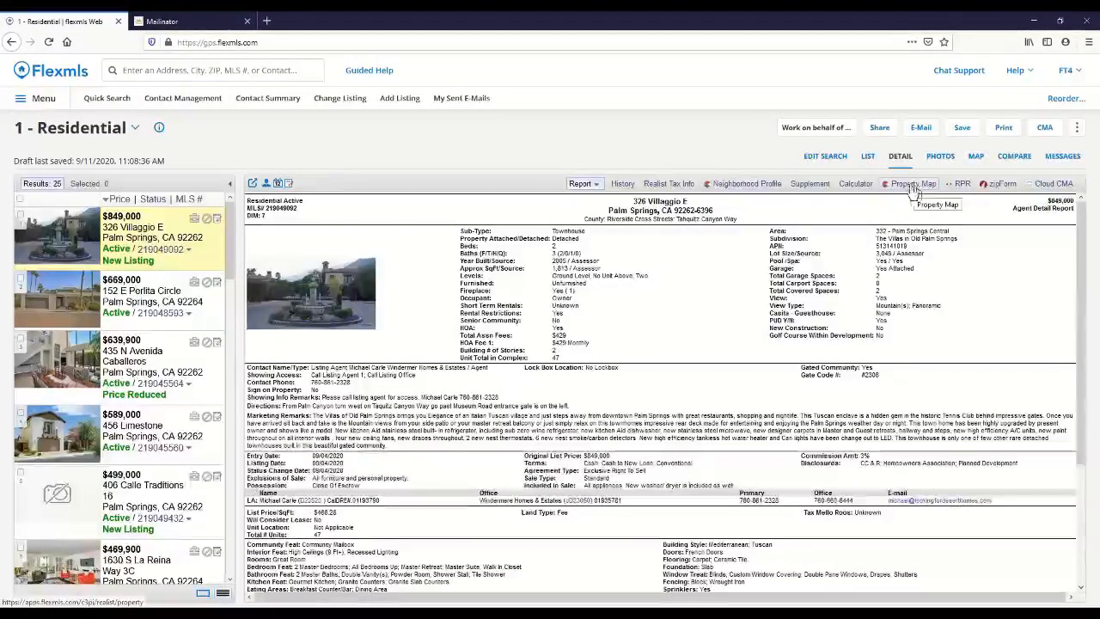
Step: Check the property and listing history of the $849,000 listing and return to its detail report
left_click(621, 185)
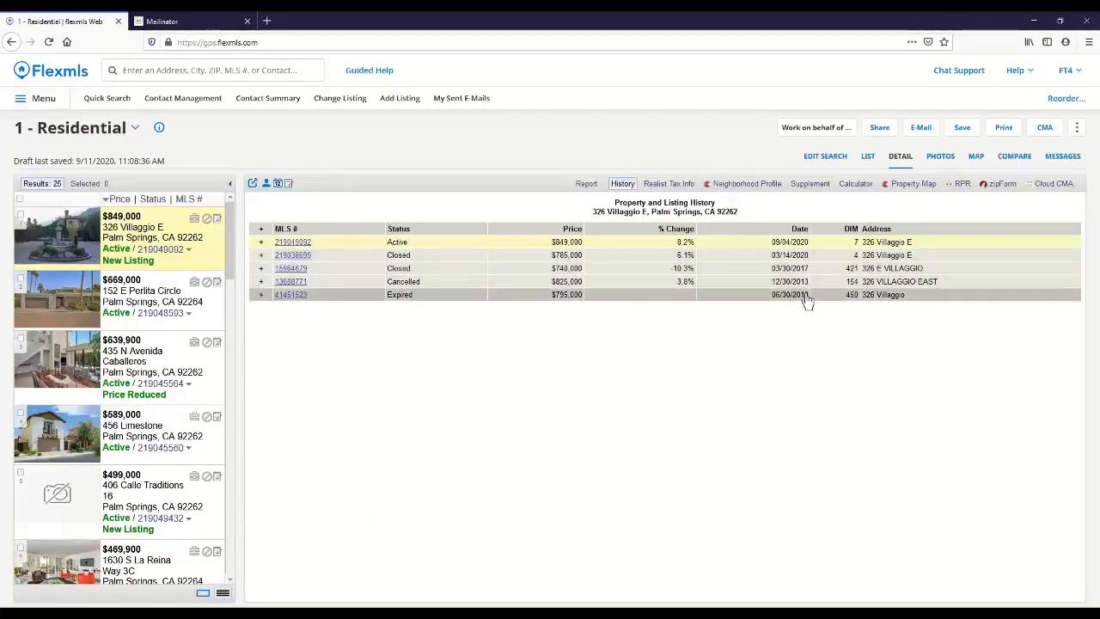
left_click(584, 185)
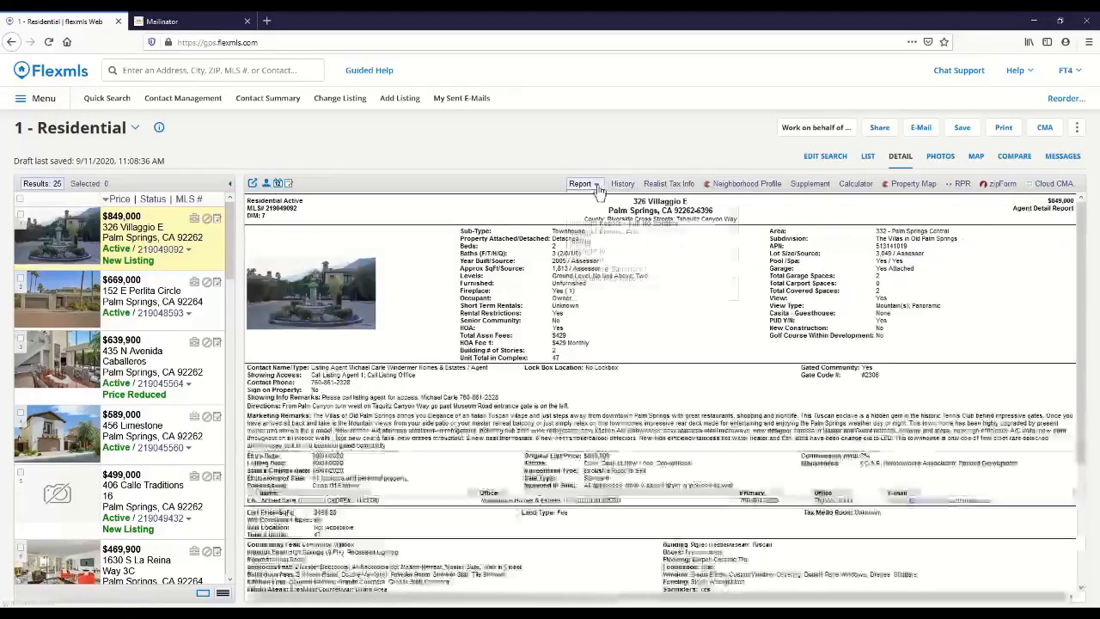
left_click(597, 186)
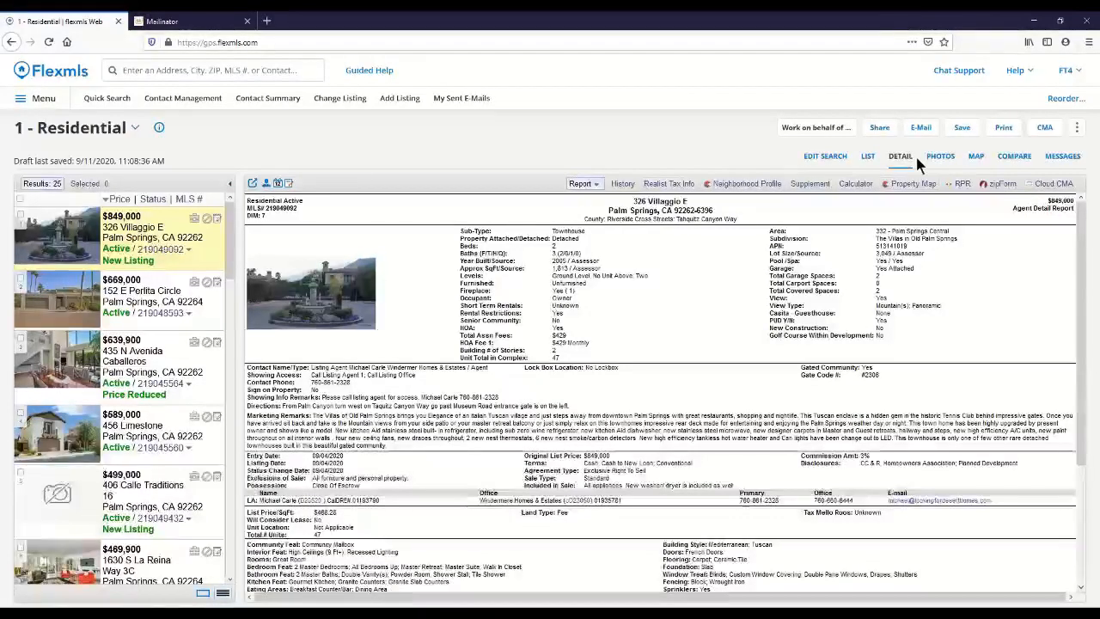
Step: Select the $589,000 listing and browse its photos up to the third one
left_click(150, 434)
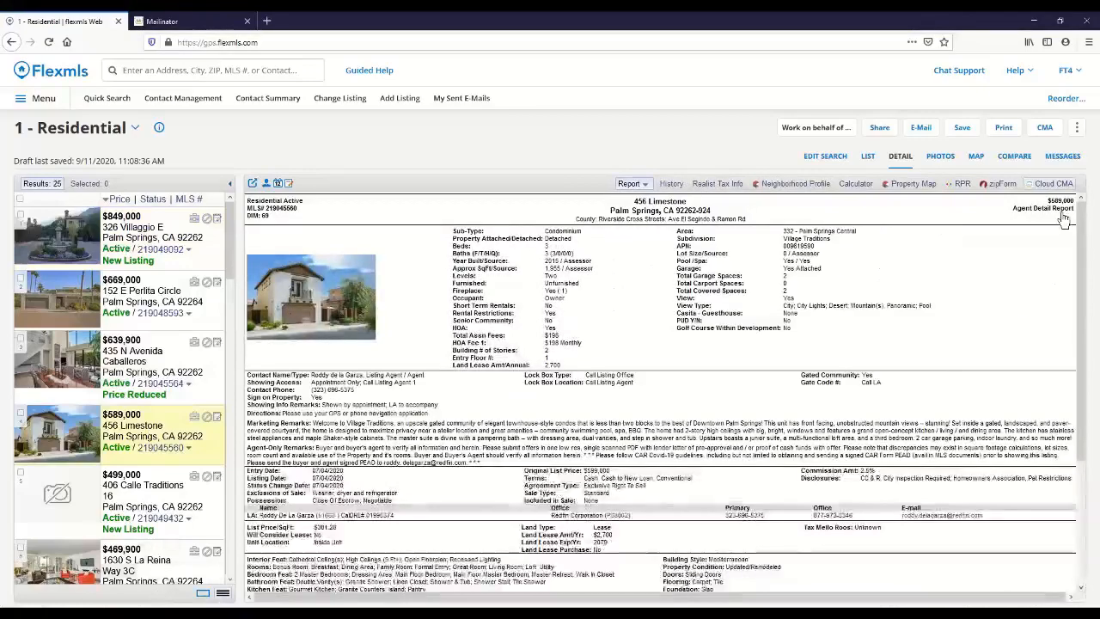
left_click(940, 157)
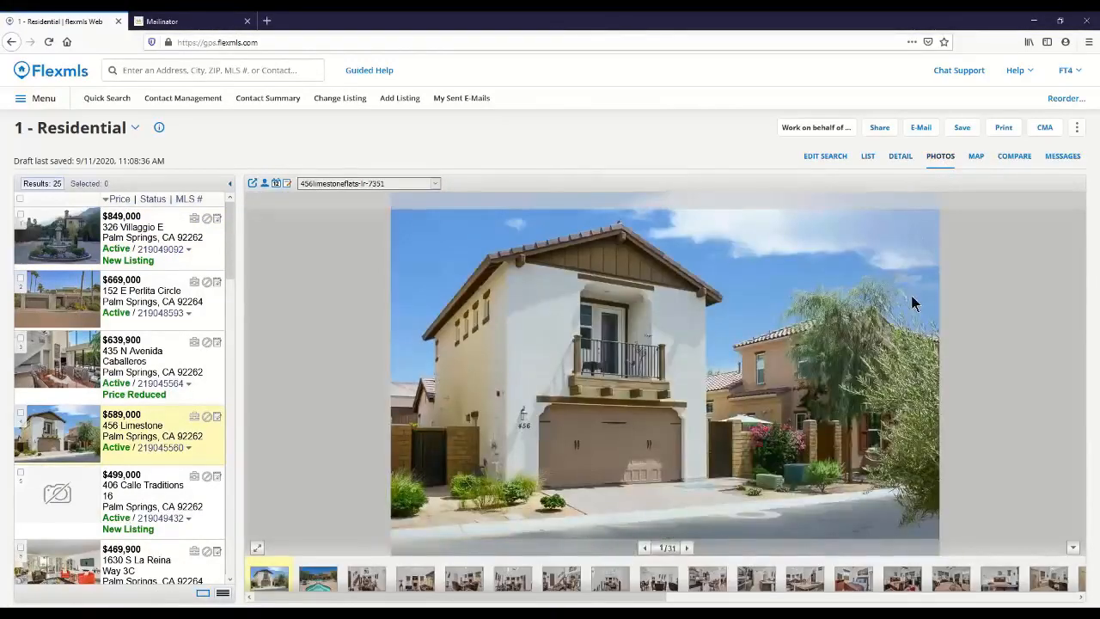
left_click(688, 549)
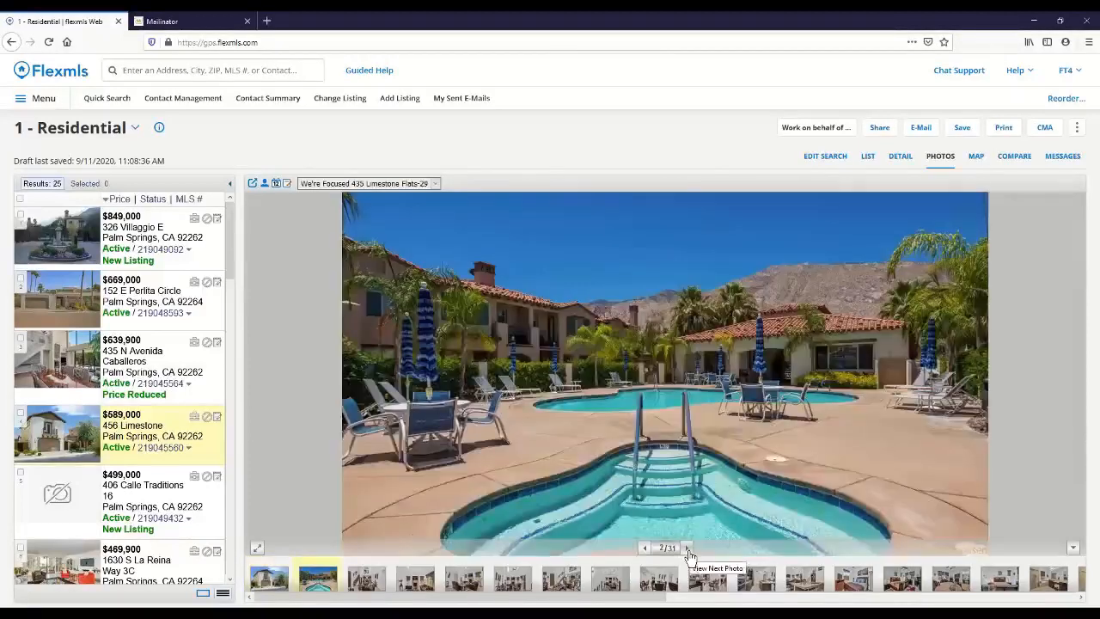
left_click(688, 550)
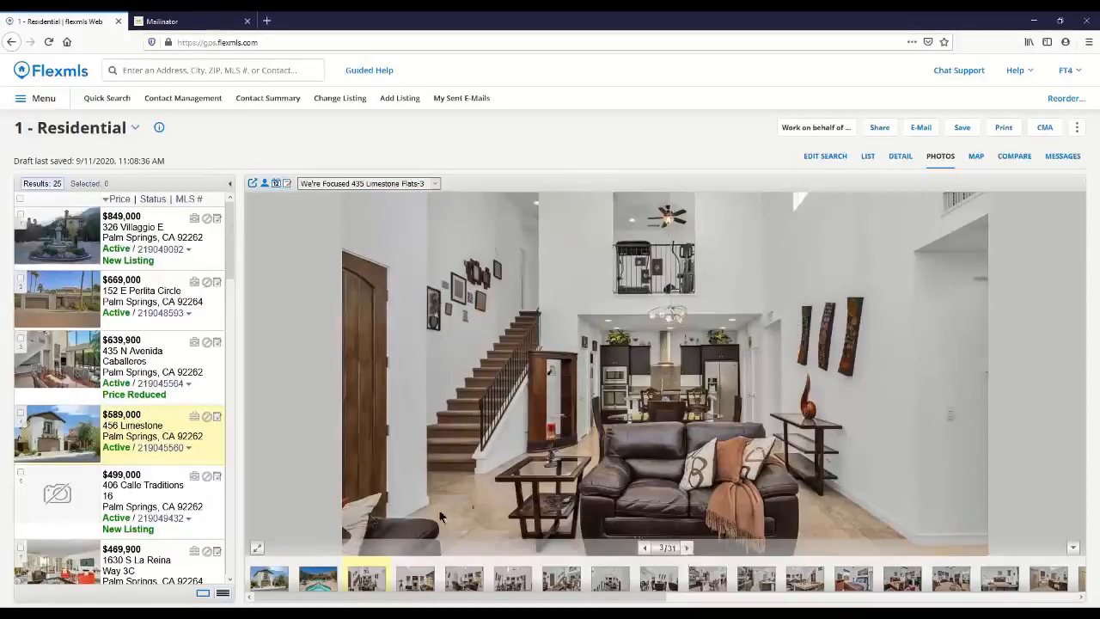
Step: View the $589,000 listing's photos as a full-screen slide show, advance two photos, and exit it
left_click(258, 550)
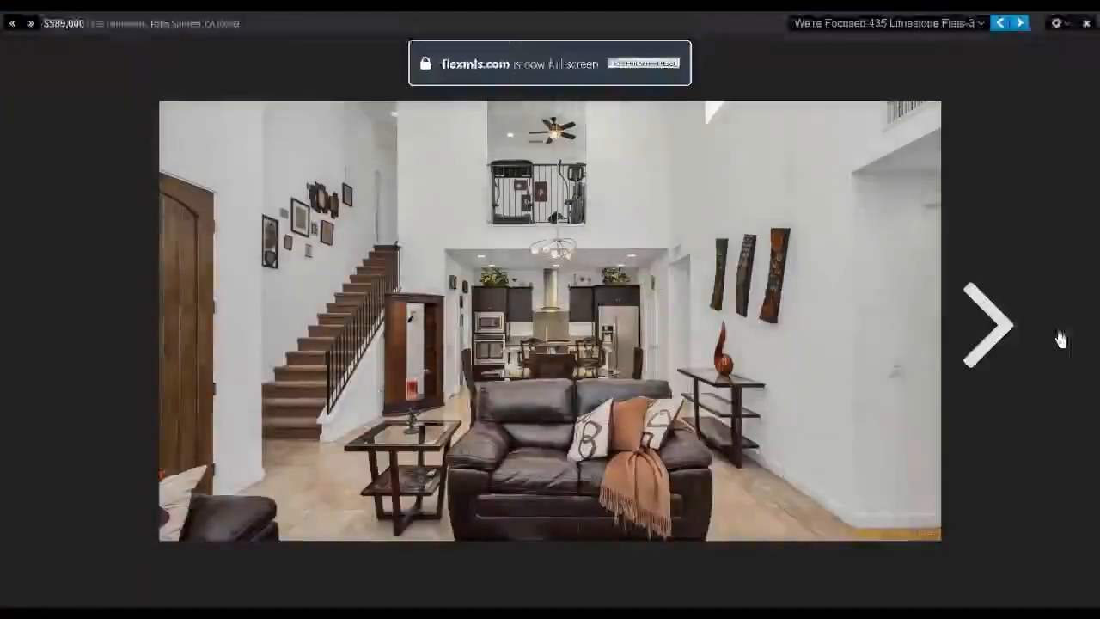
left_click(1009, 338)
left_click(1006, 338)
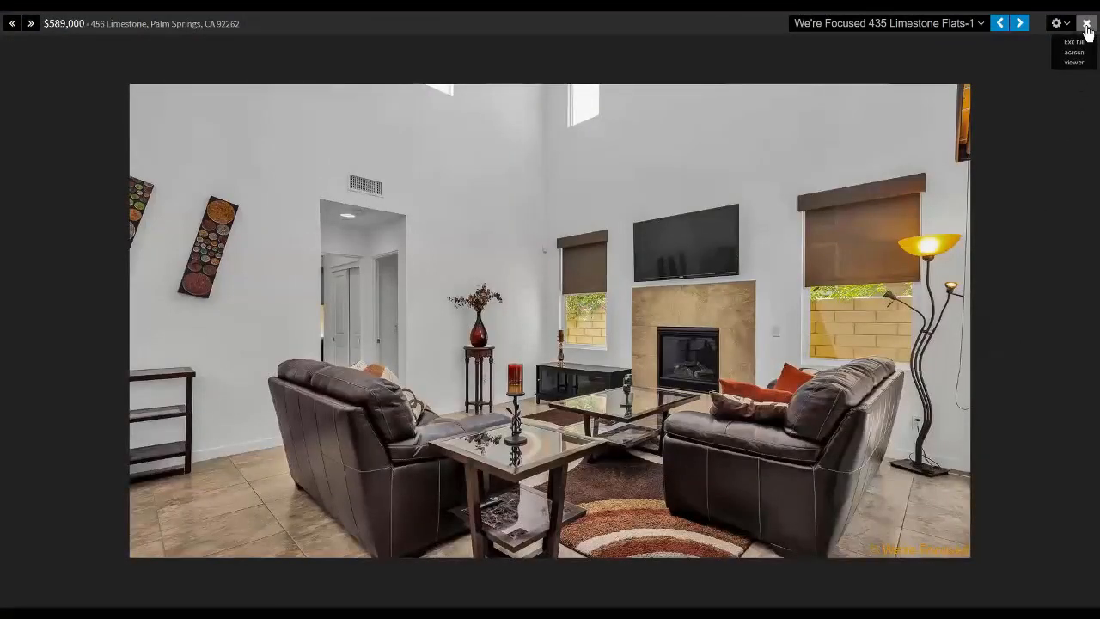
left_click(1086, 24)
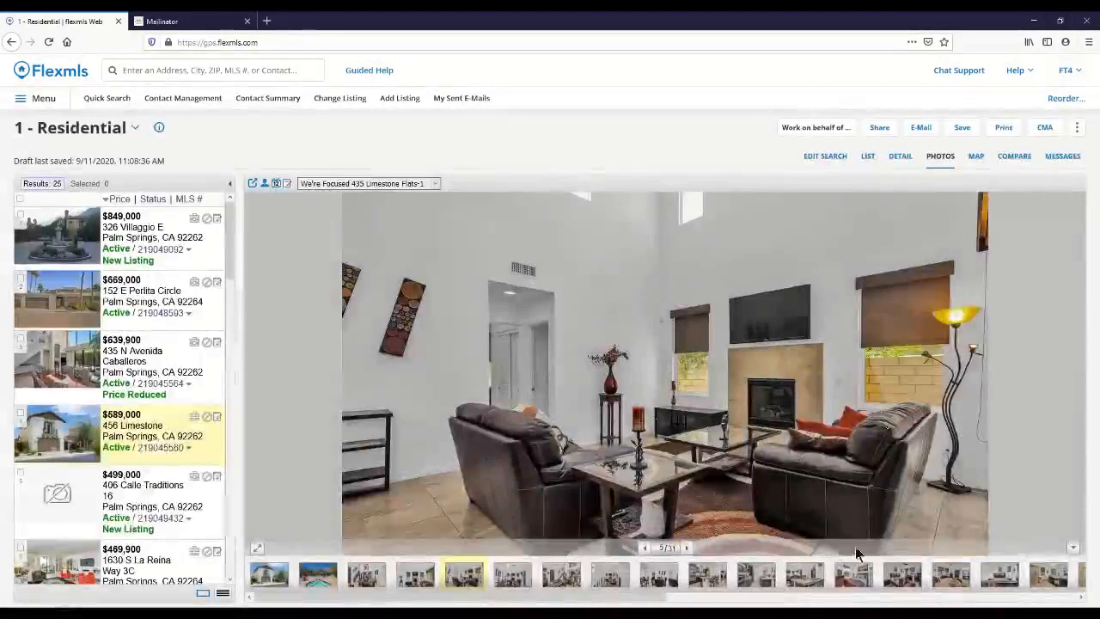
Step: View photos 13, 17 and 7 of the $589,000 listing directly from the thumbnail strip
left_click(854, 578)
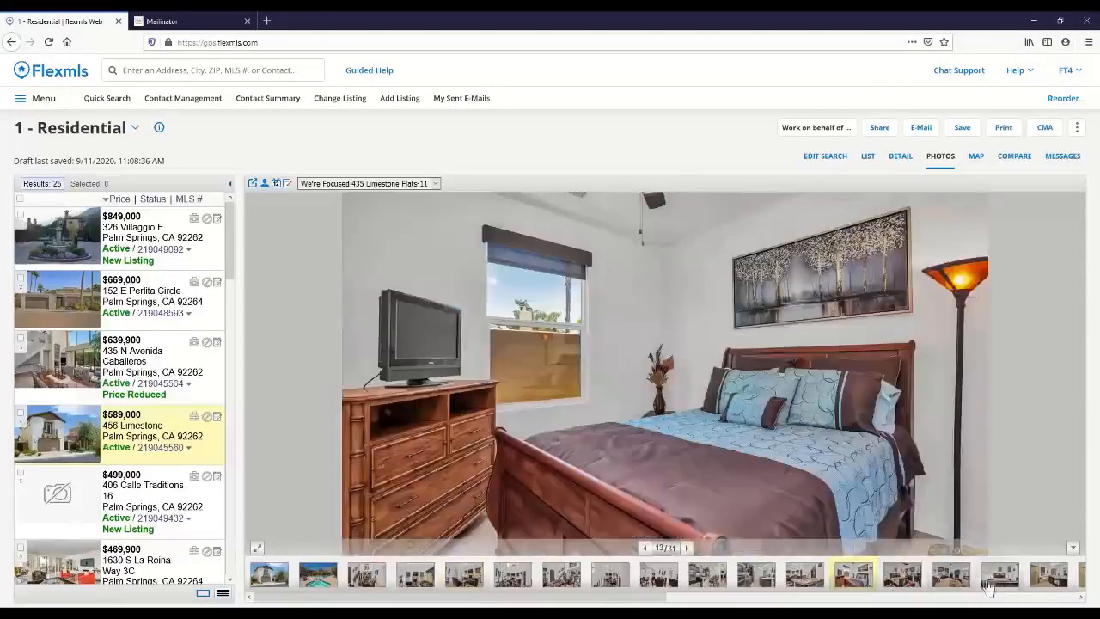
left_click(1047, 581)
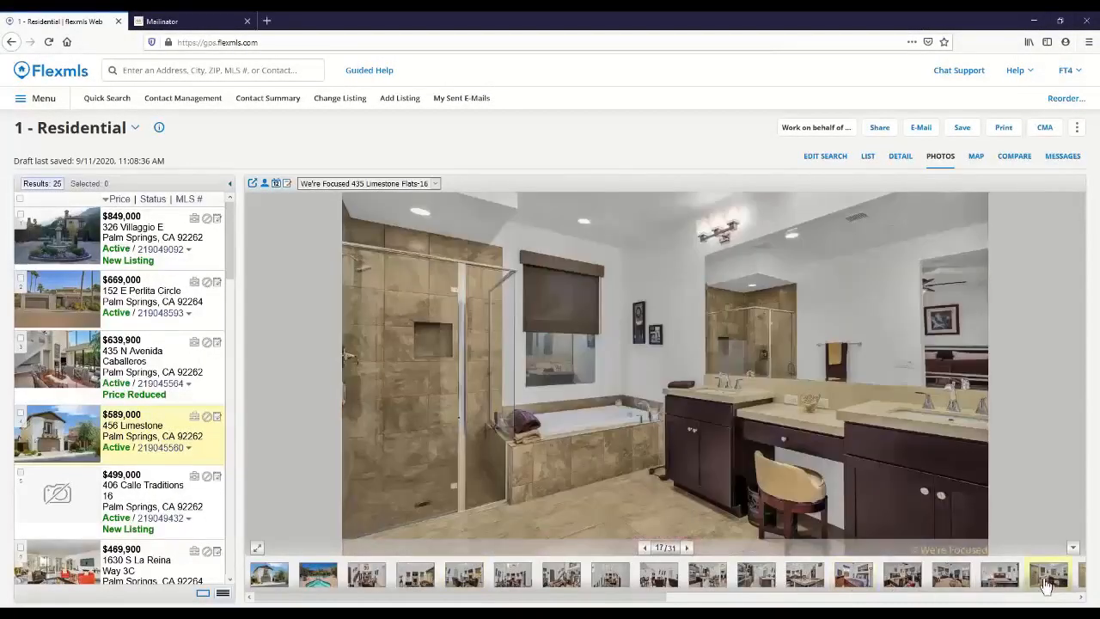
left_click(561, 575)
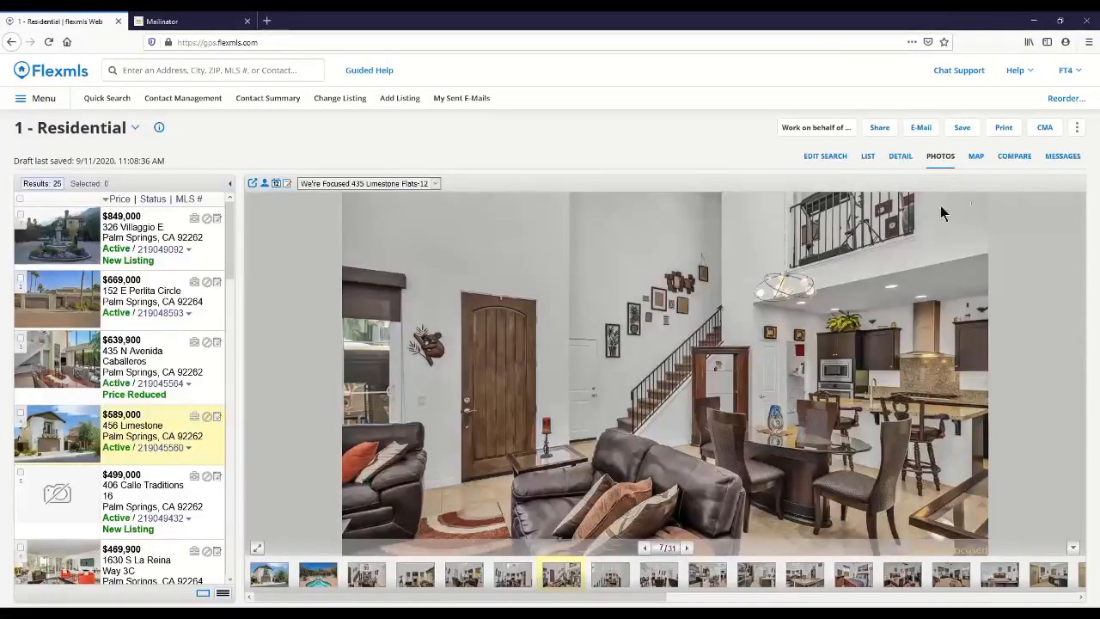
Step: View the photos of the $639,900, $849,000 and $669,000 listings in turn
left_click(157, 360)
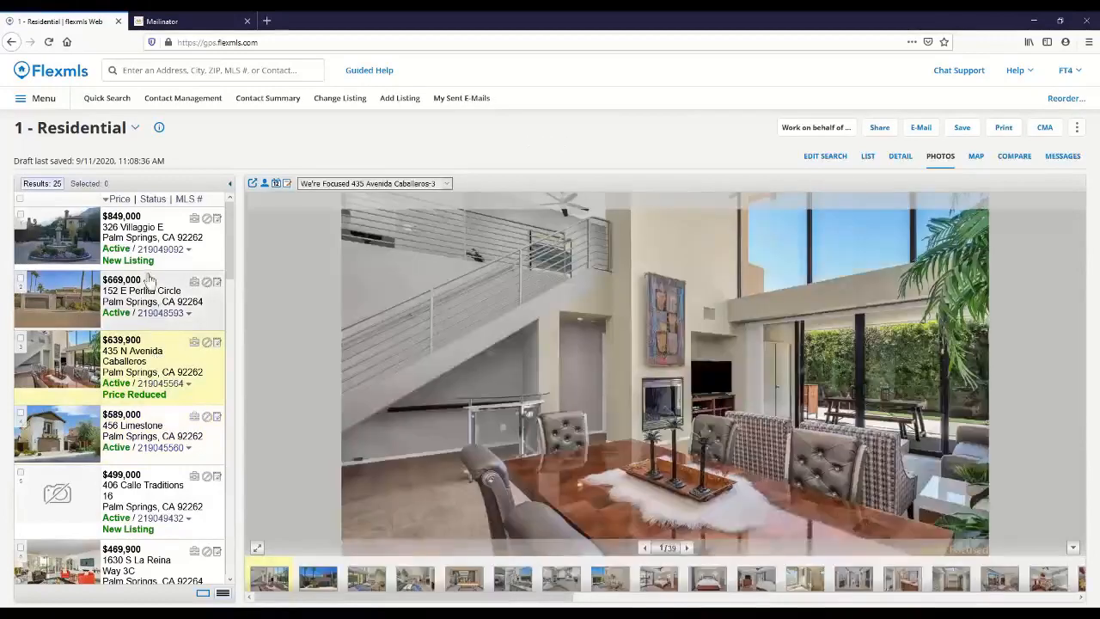
double_click(149, 245)
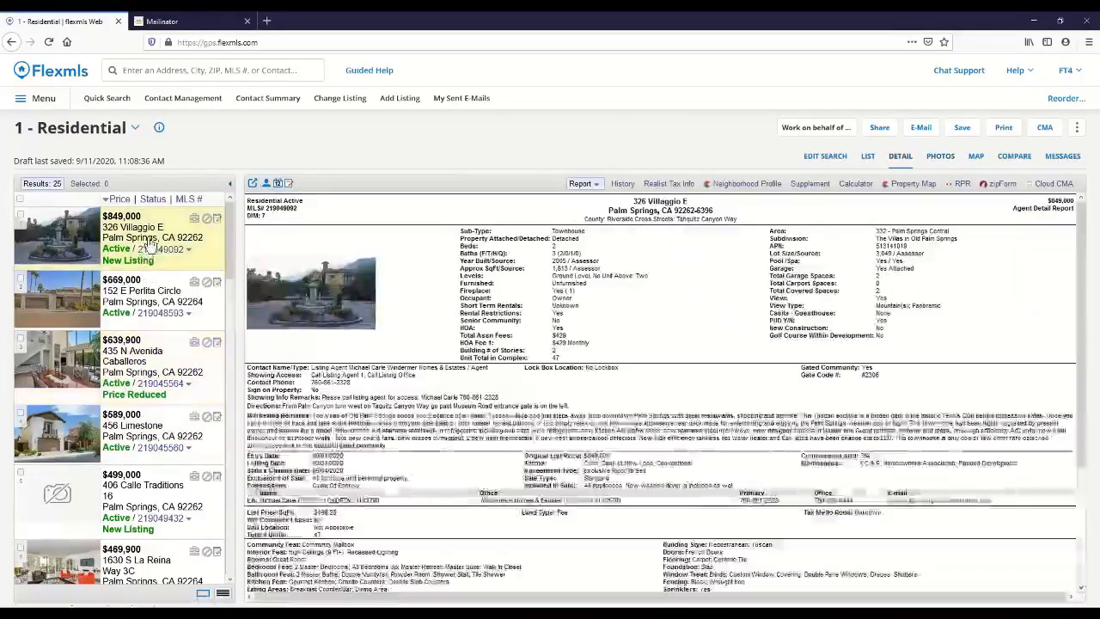
left_click(941, 158)
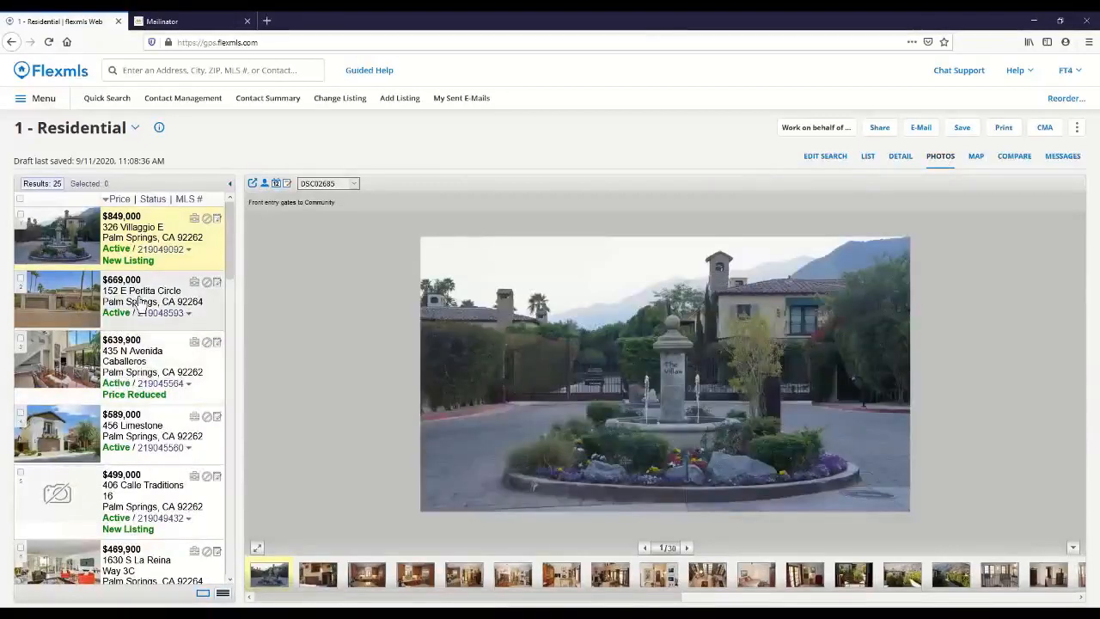
left_click(140, 305)
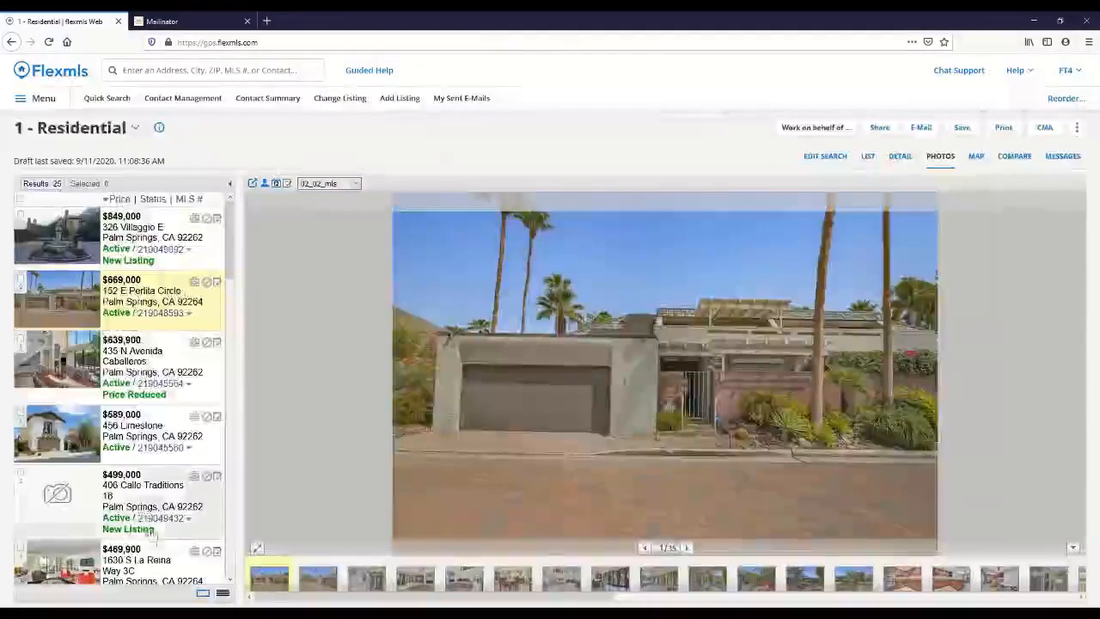
Step: View the photos of the $469,900 listing, and switch the search results to the map view
left_click(160, 567)
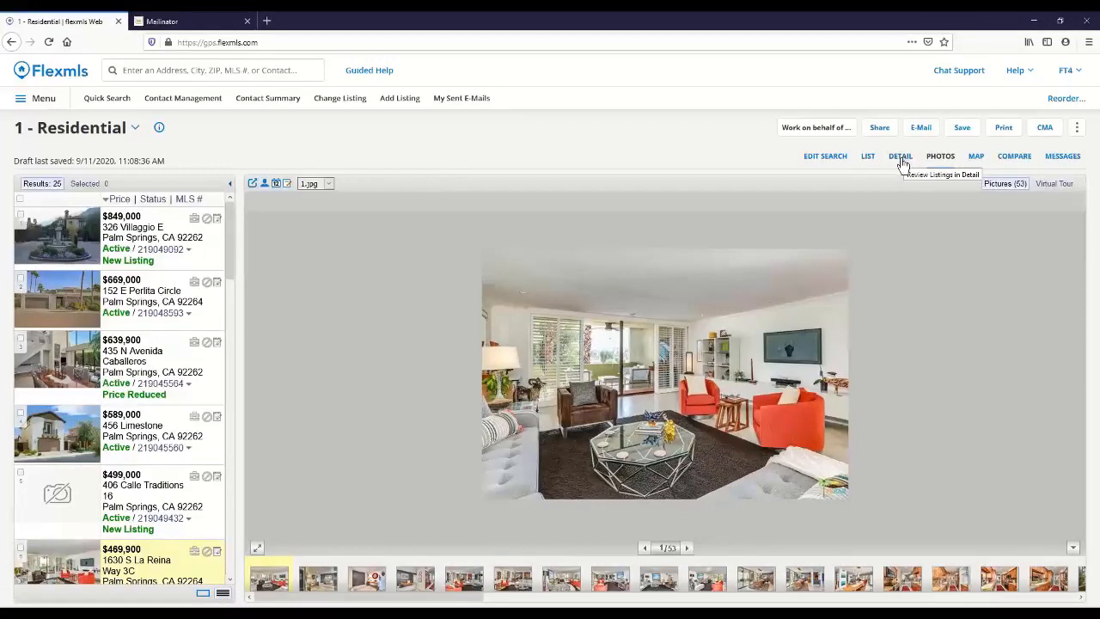
left_click(977, 159)
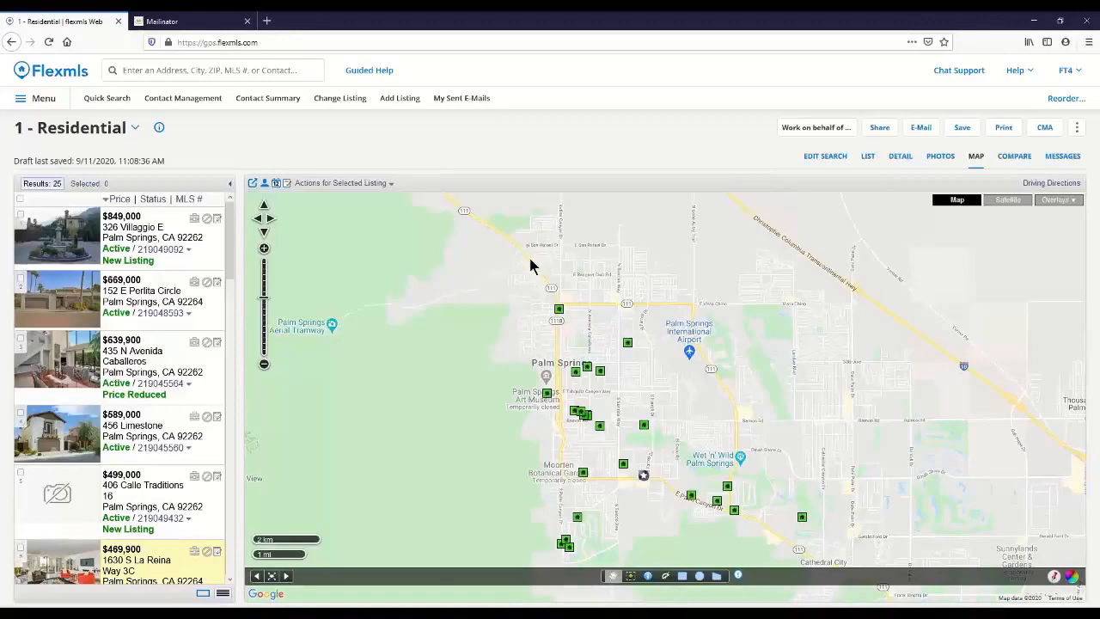
Step: Explore the results map by moving it east and south, zooming in and back out, and repositioning it around the listings
left_click(270, 219)
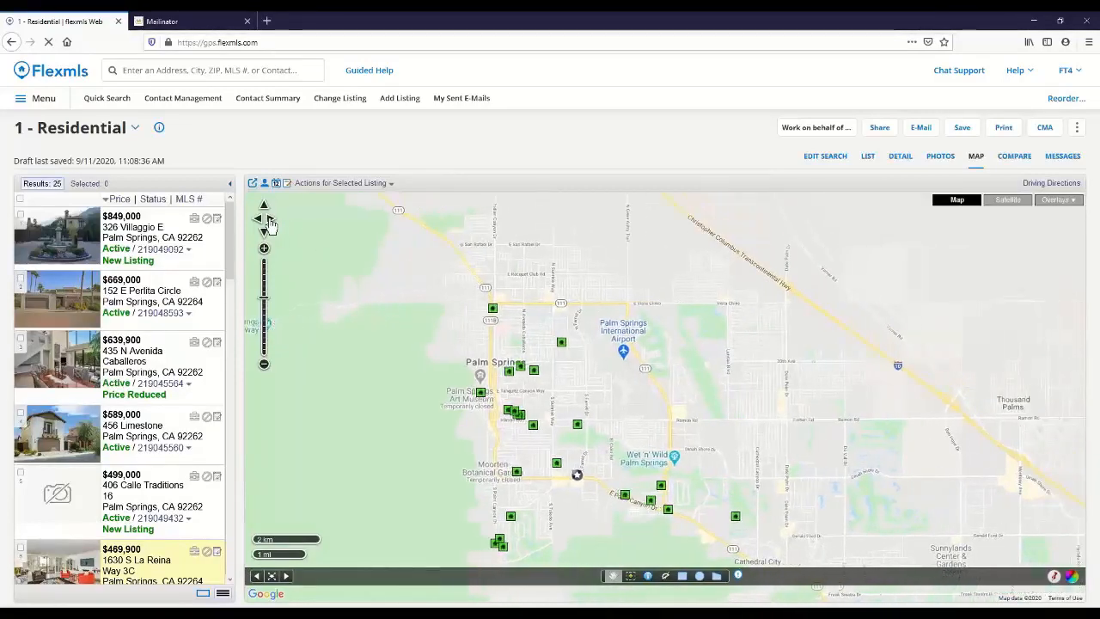
left_click(263, 234)
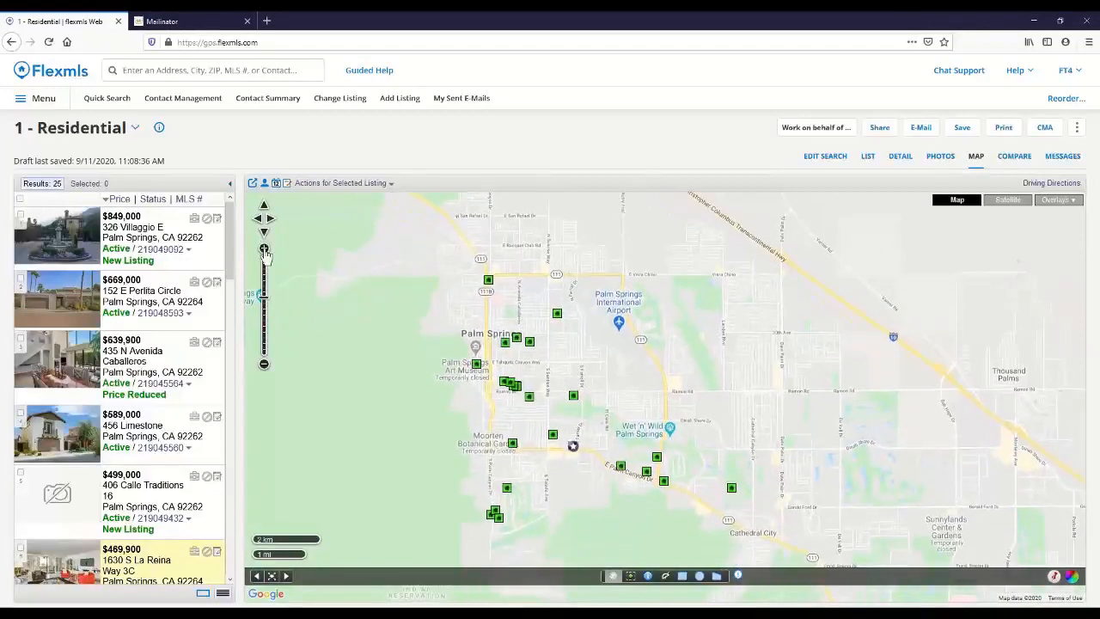
left_click(264, 249)
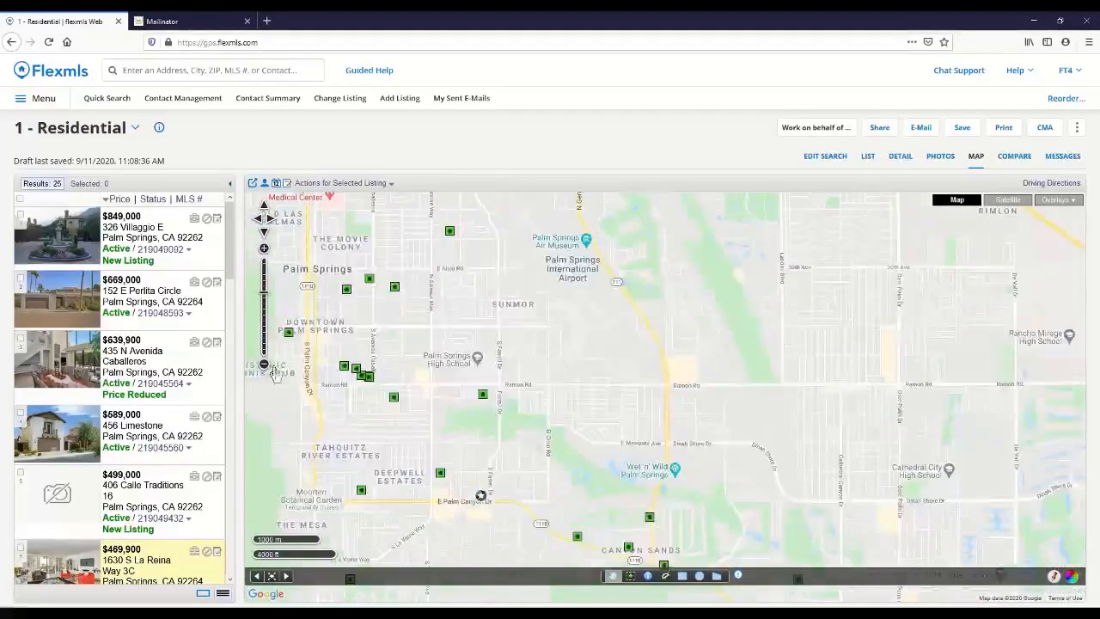
left_click(265, 364)
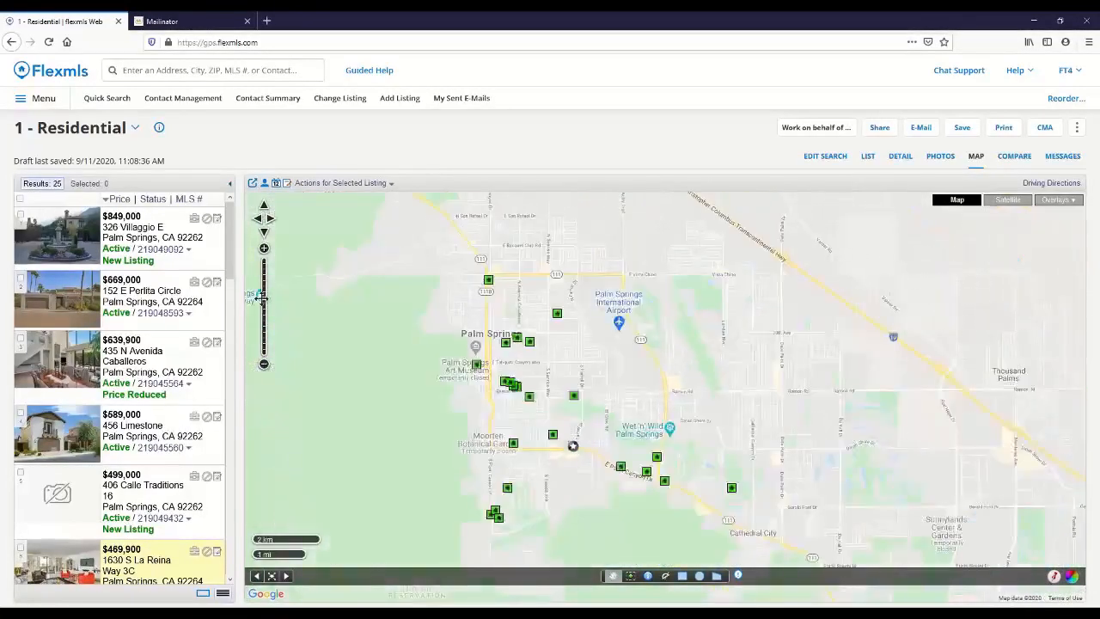
left_click(262, 305)
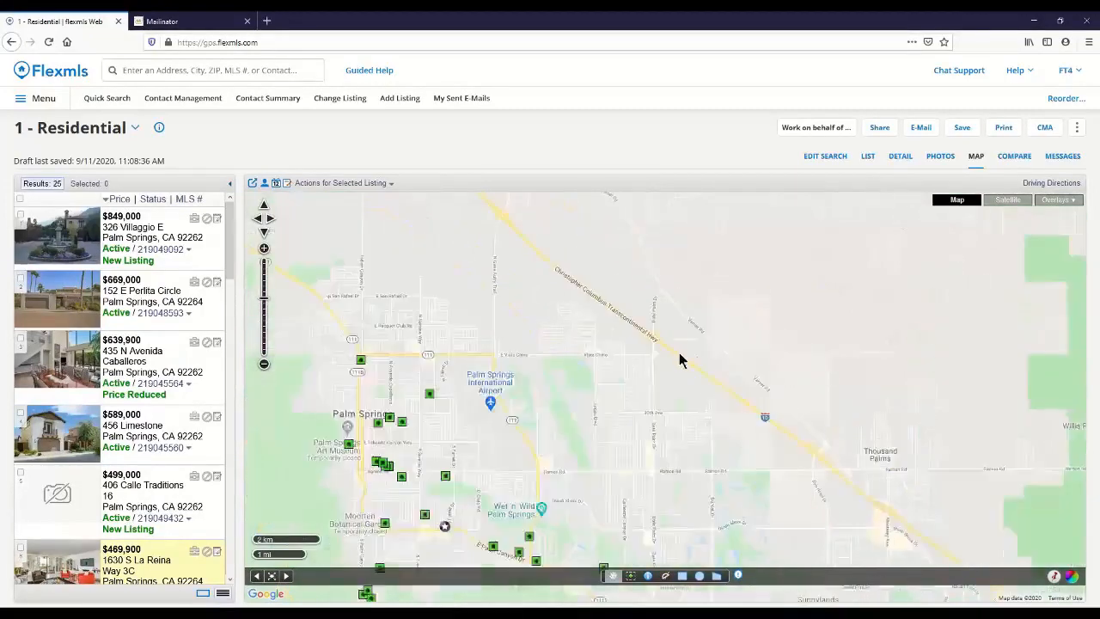
left_click_drag(682, 369, 756, 352)
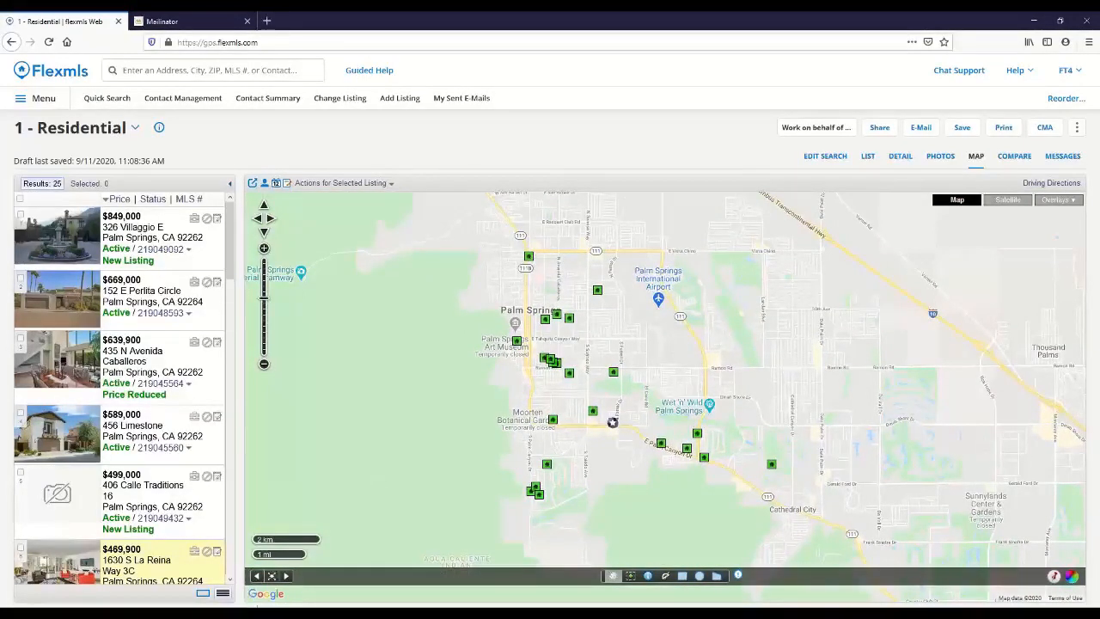
Step: Show the results map as satellite imagery and return it to the standard map
left_click(1012, 204)
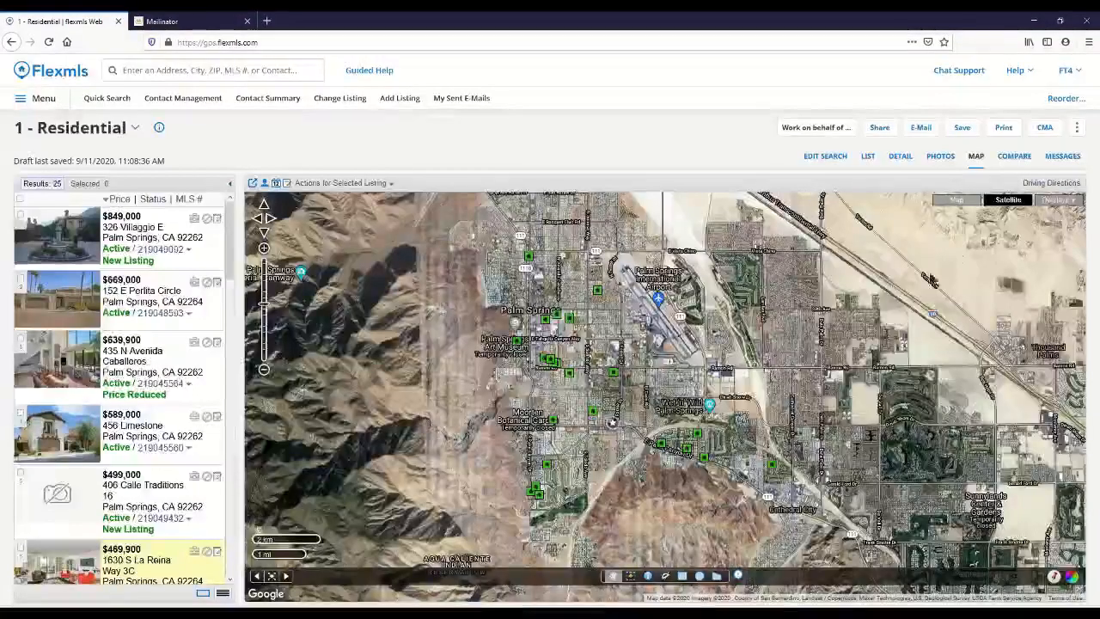
left_click(956, 203)
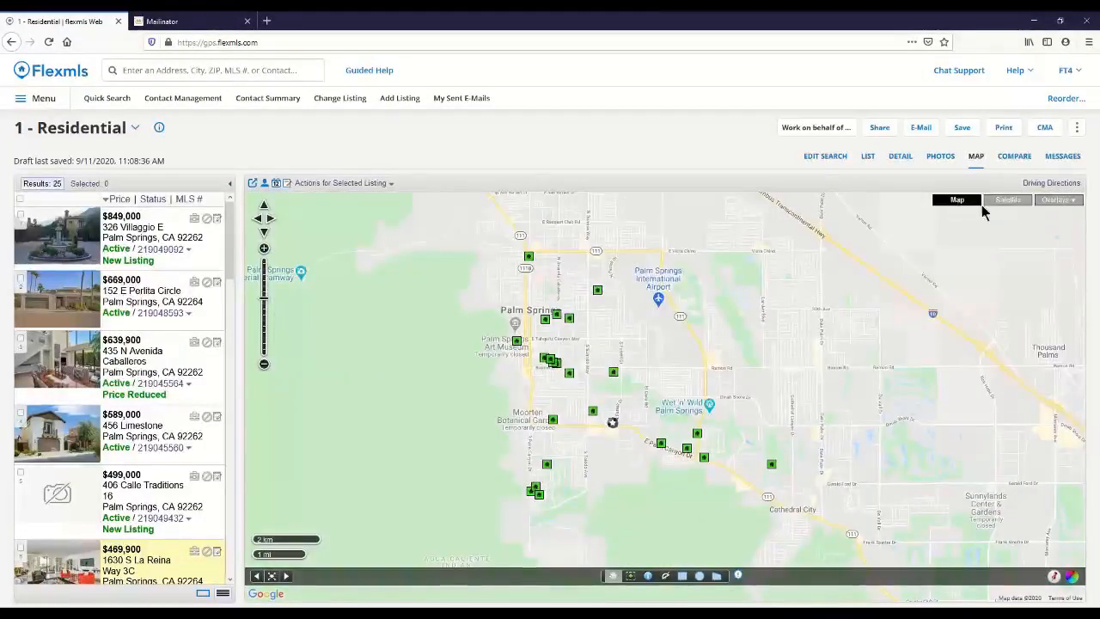
Step: Overlay the Zip Codes boundaries on the results map, look over the surrounding areas, and remove the overlay
left_click(1071, 203)
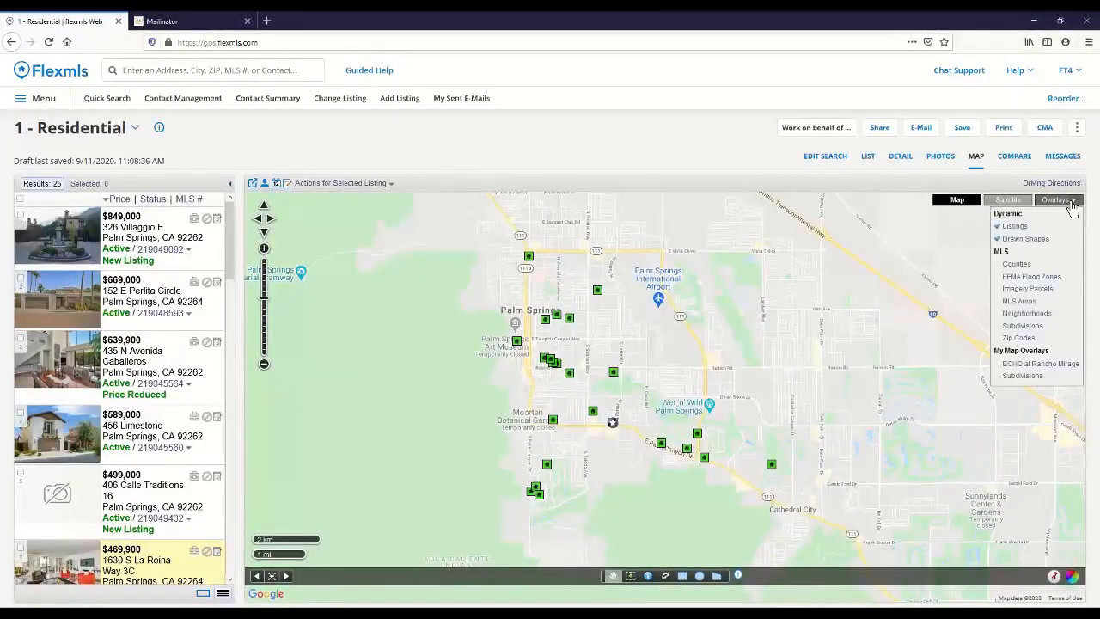
left_click(1023, 341)
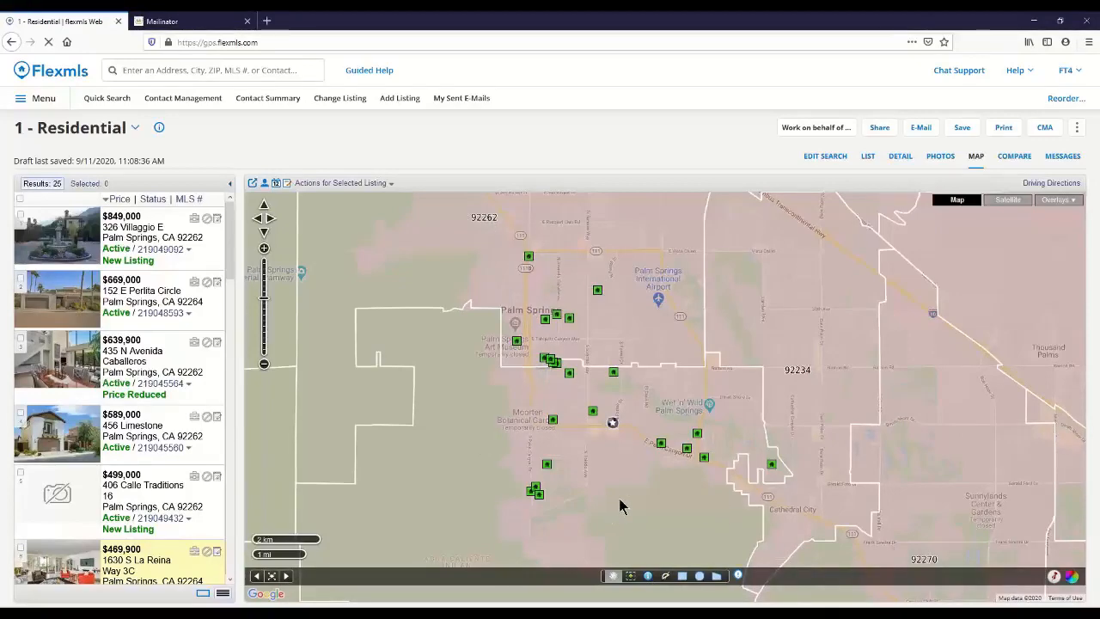
left_click_drag(620, 500, 646, 380)
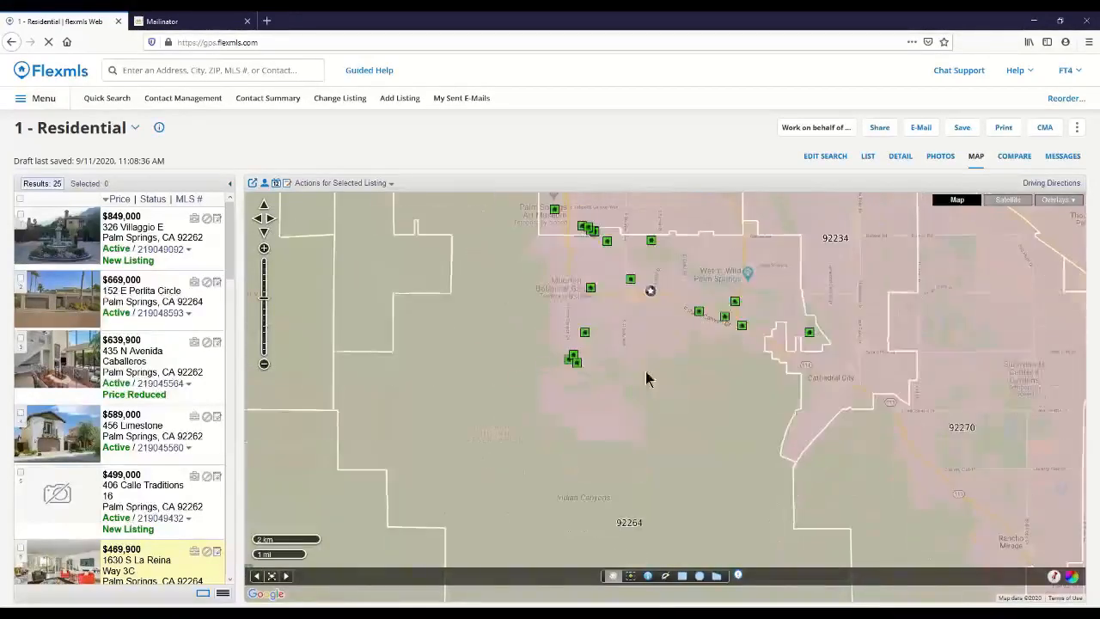
left_click_drag(666, 343, 587, 503)
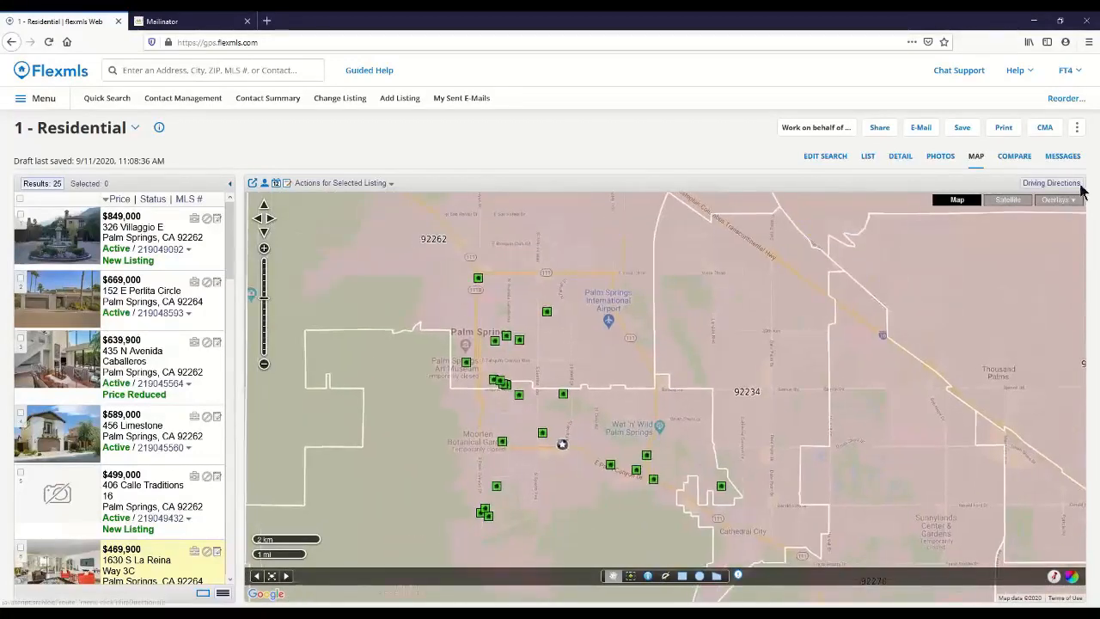
left_click(1054, 200)
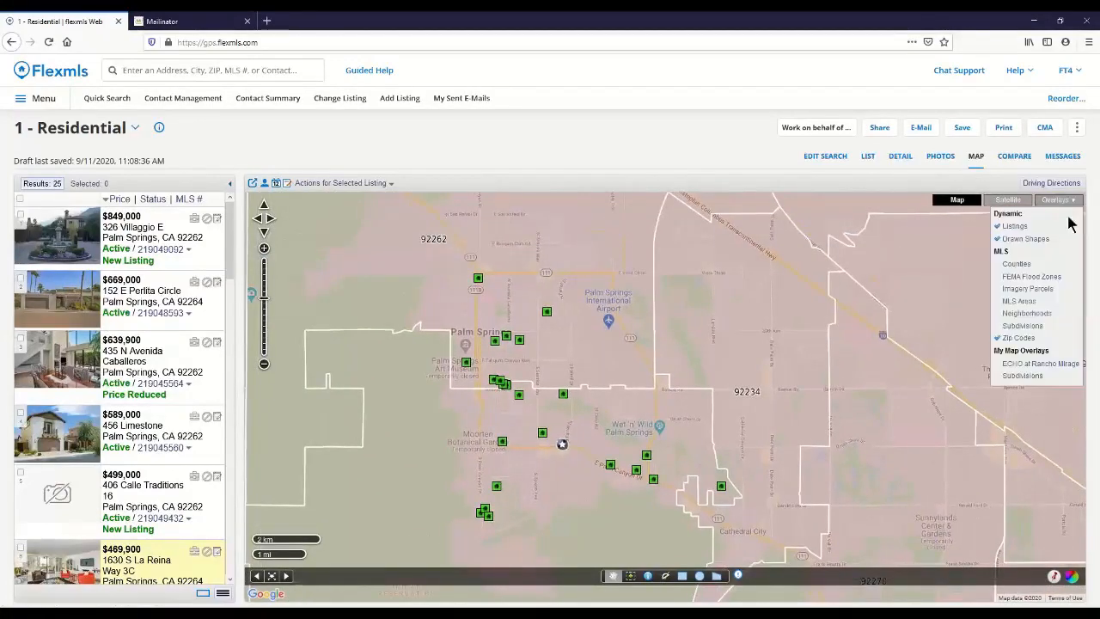
left_click(1018, 338)
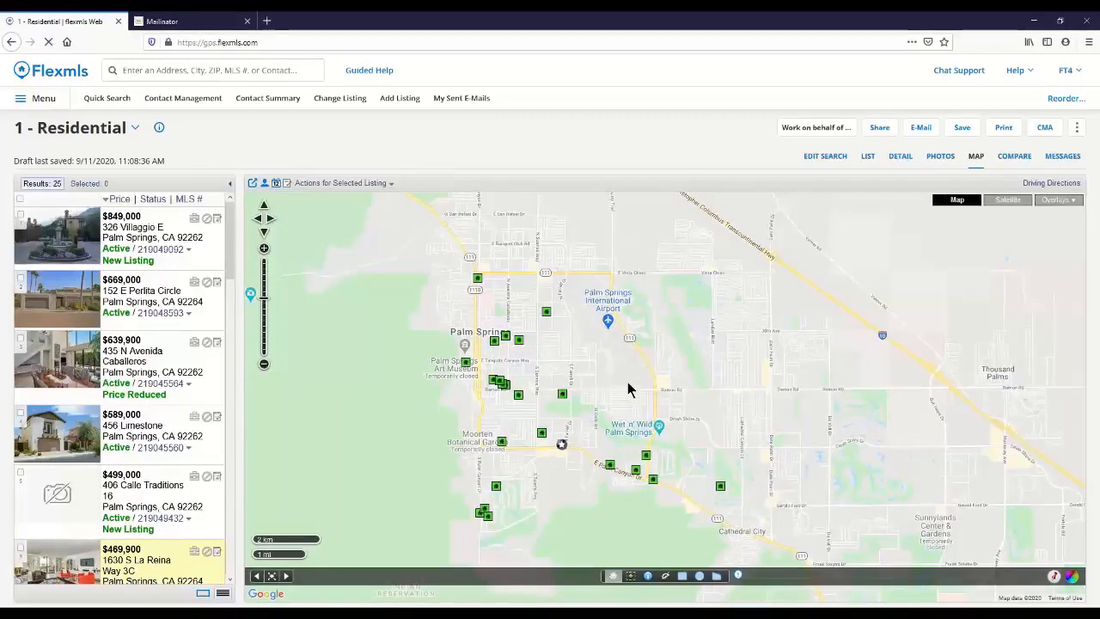
Step: Draw a search circle with a radius of about 1 mi centred on Palm Springs International Airport
left_click_drag(627, 389, 670, 390)
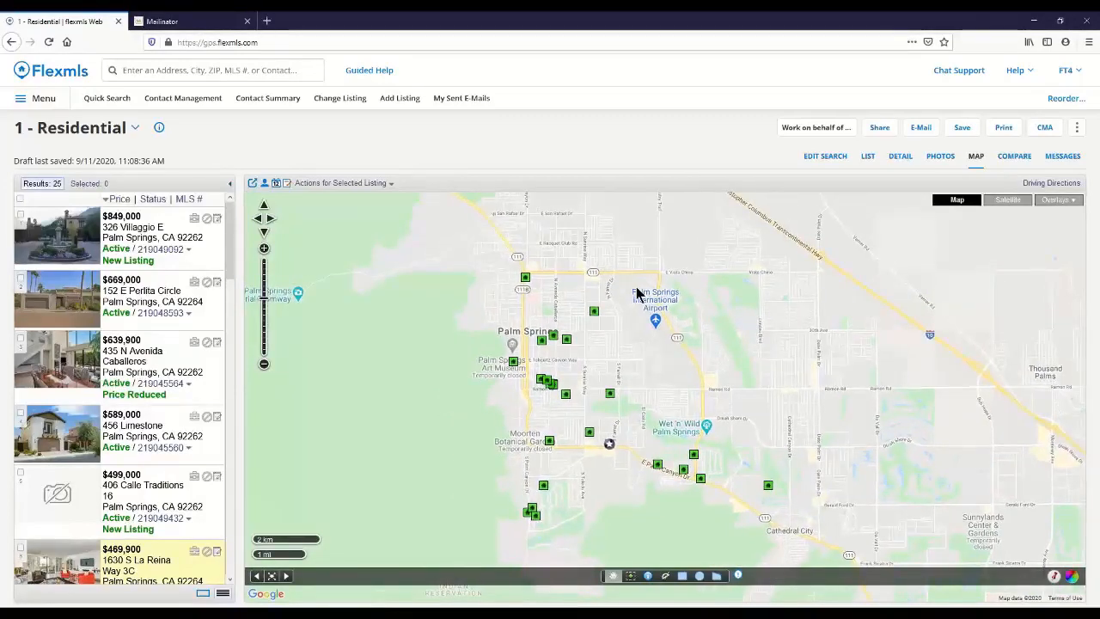
left_click(699, 576)
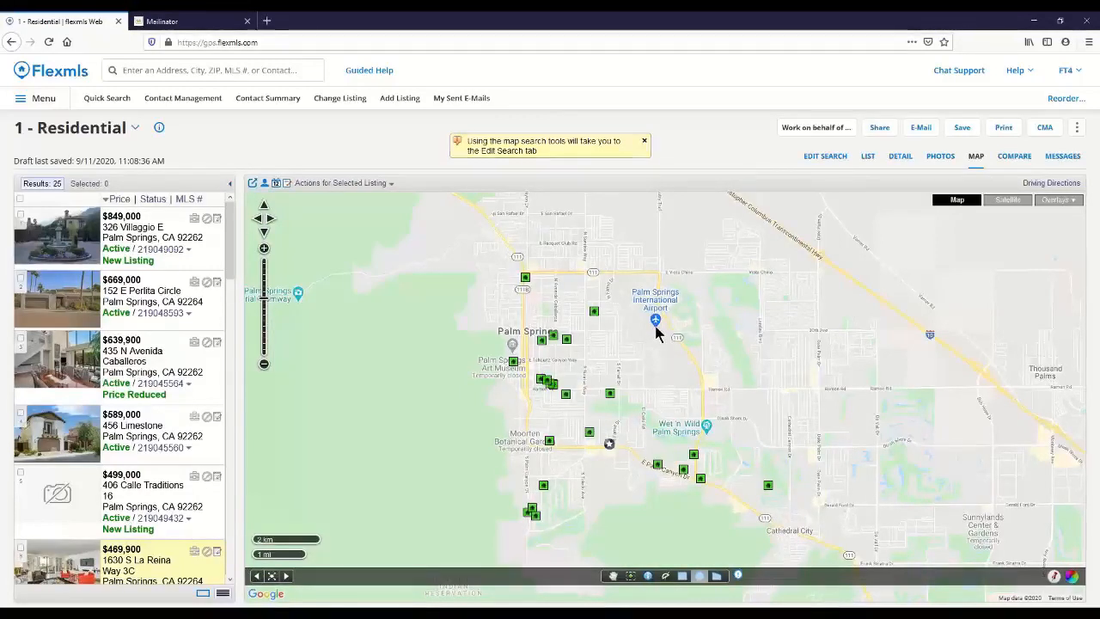
left_click_drag(655, 326, 666, 392)
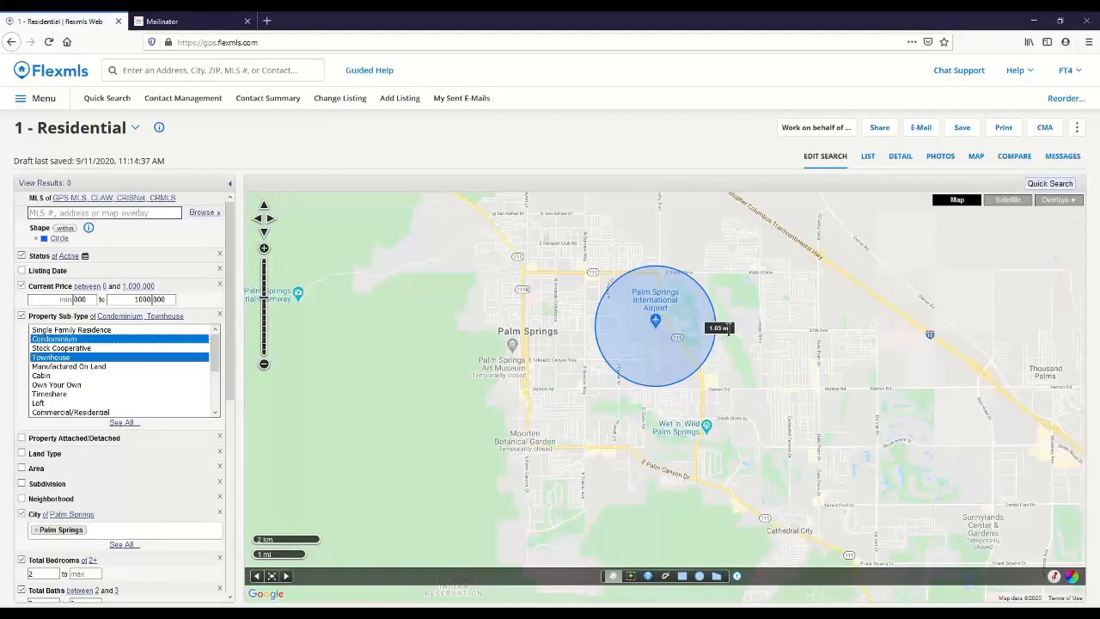
Step: Edit the airport circle's shape, enlarging its radius to about 1.51 mi, and leave shape editing mode
left_click(660, 326)
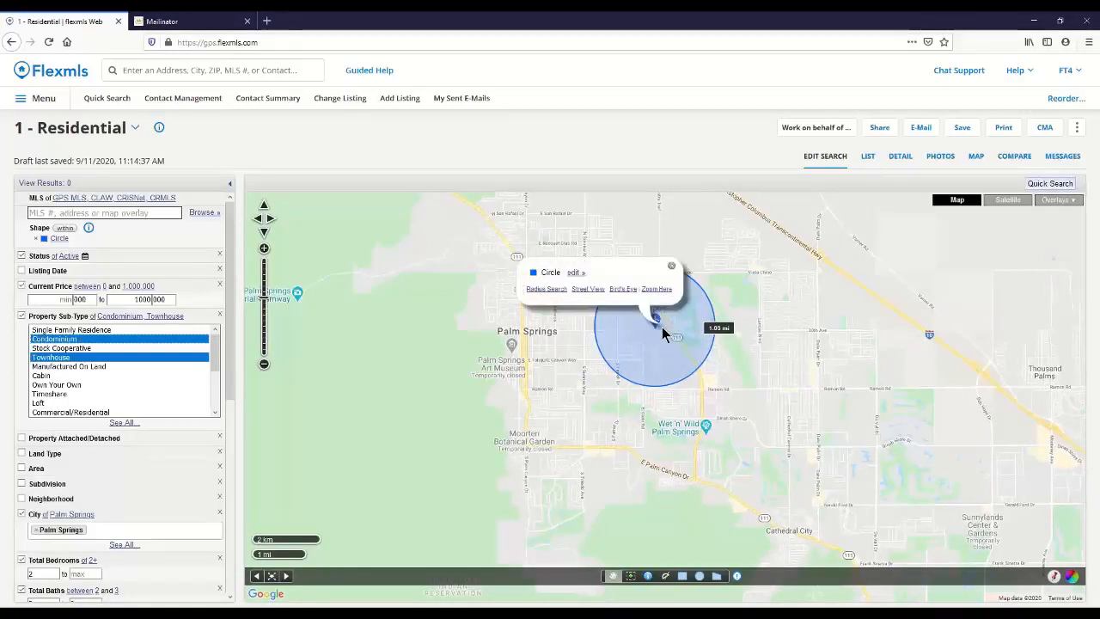
left_click(574, 273)
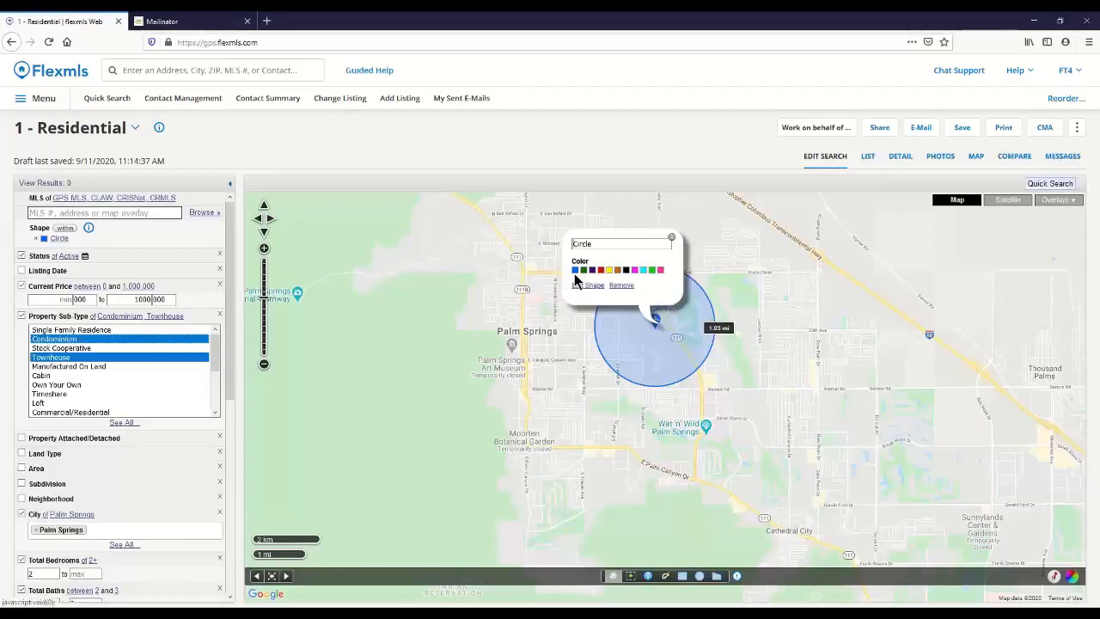
left_click(581, 286)
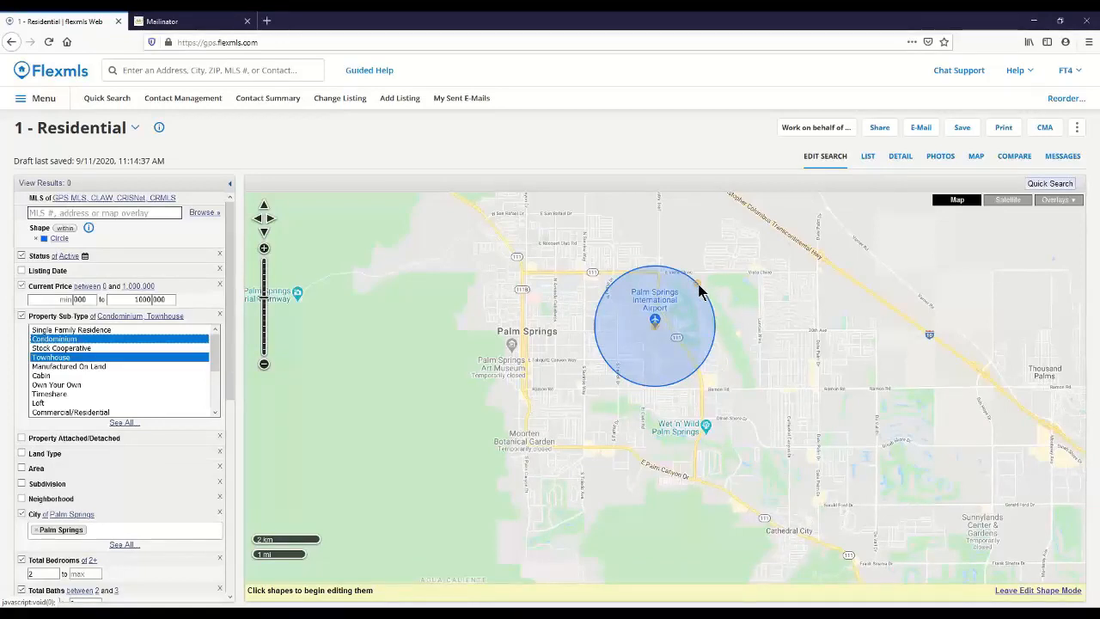
left_click_drag(698, 292, 727, 279)
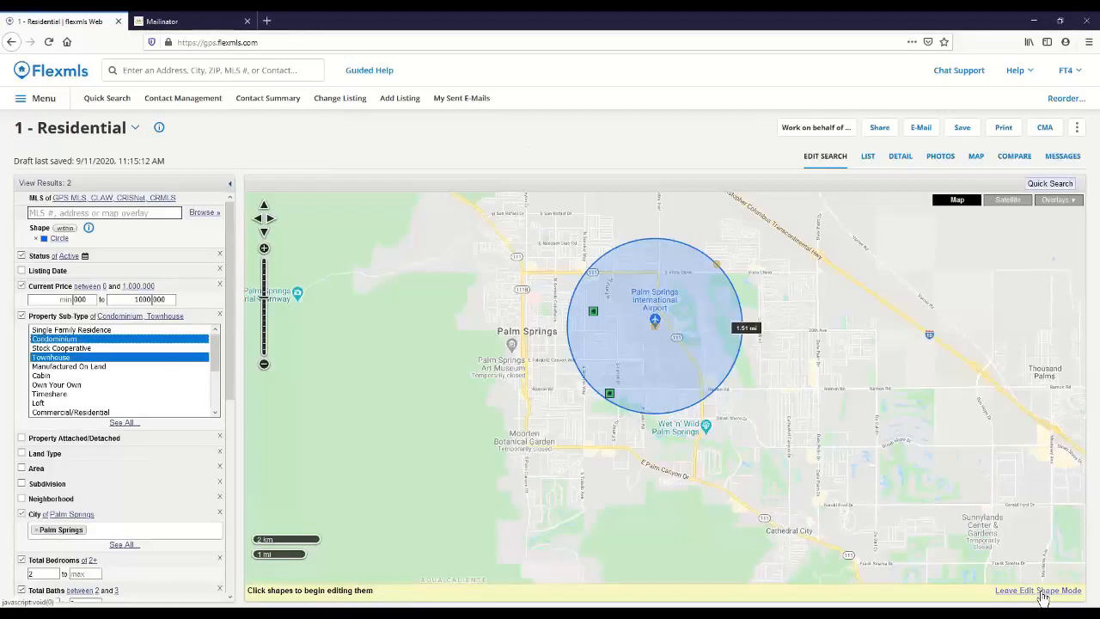
left_click(1041, 591)
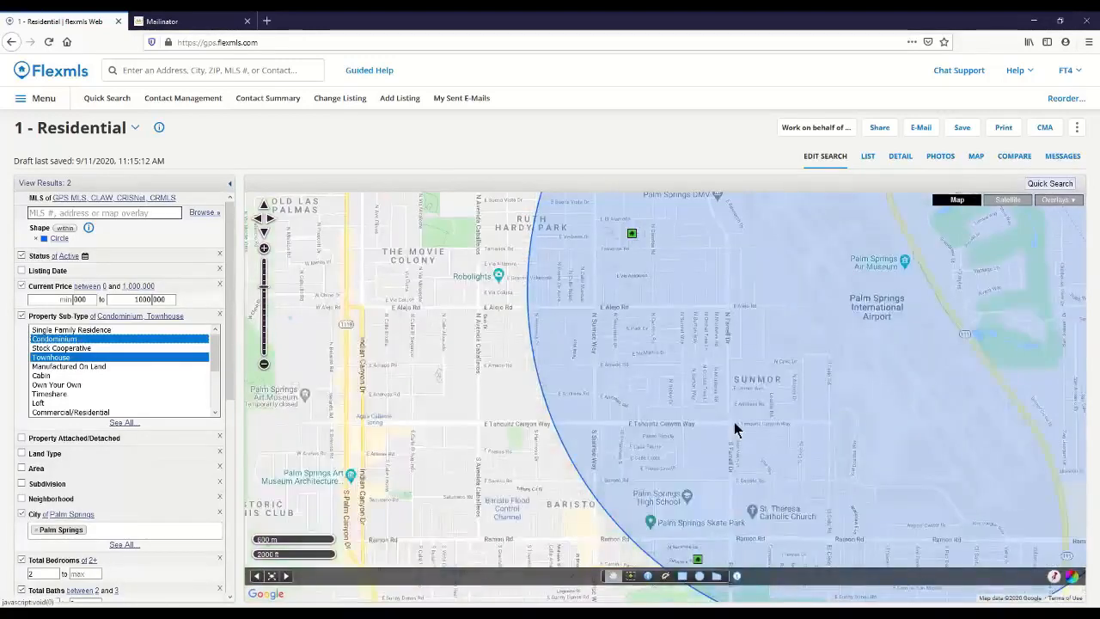
Step: Set the circle's shape criterion to "not within" so listings around the airport are excluded
scroll(734, 430, "down", 1)
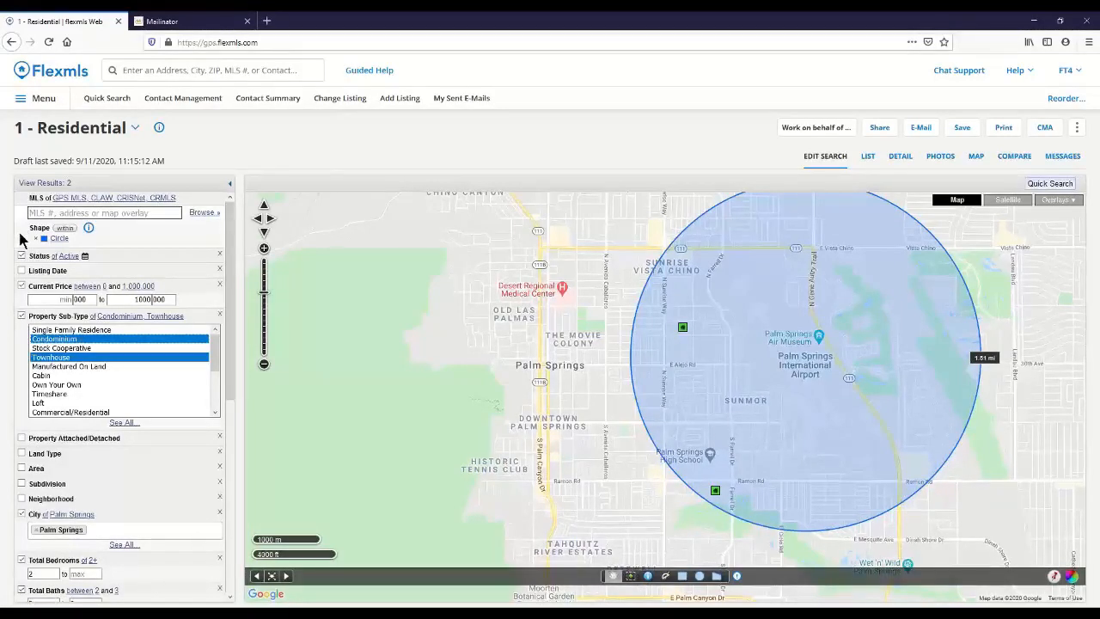
left_click(67, 229)
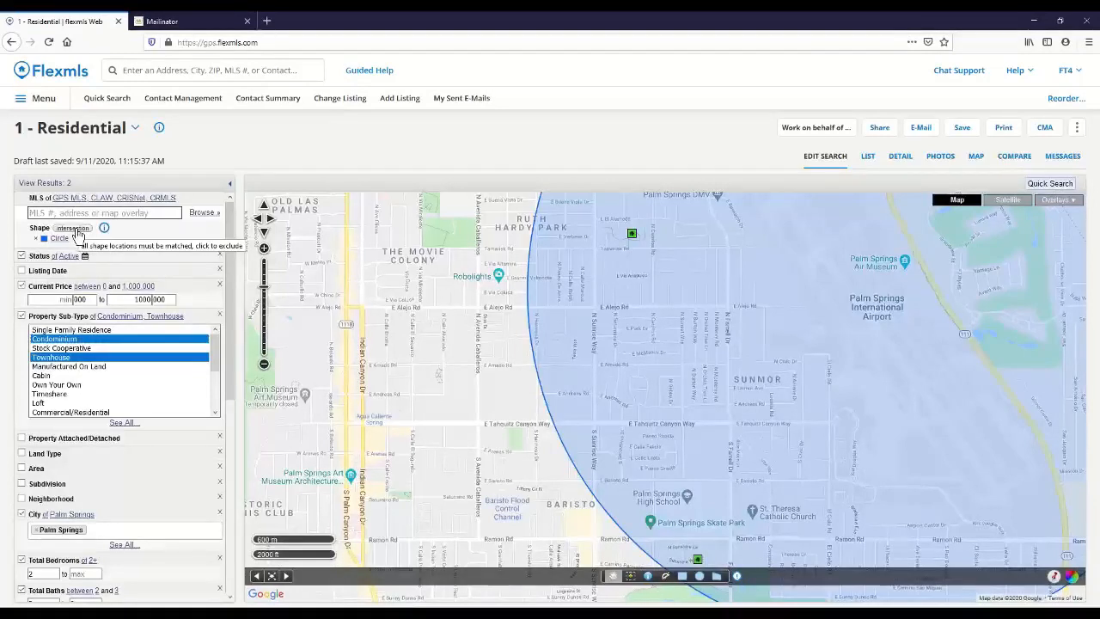
left_click(74, 229)
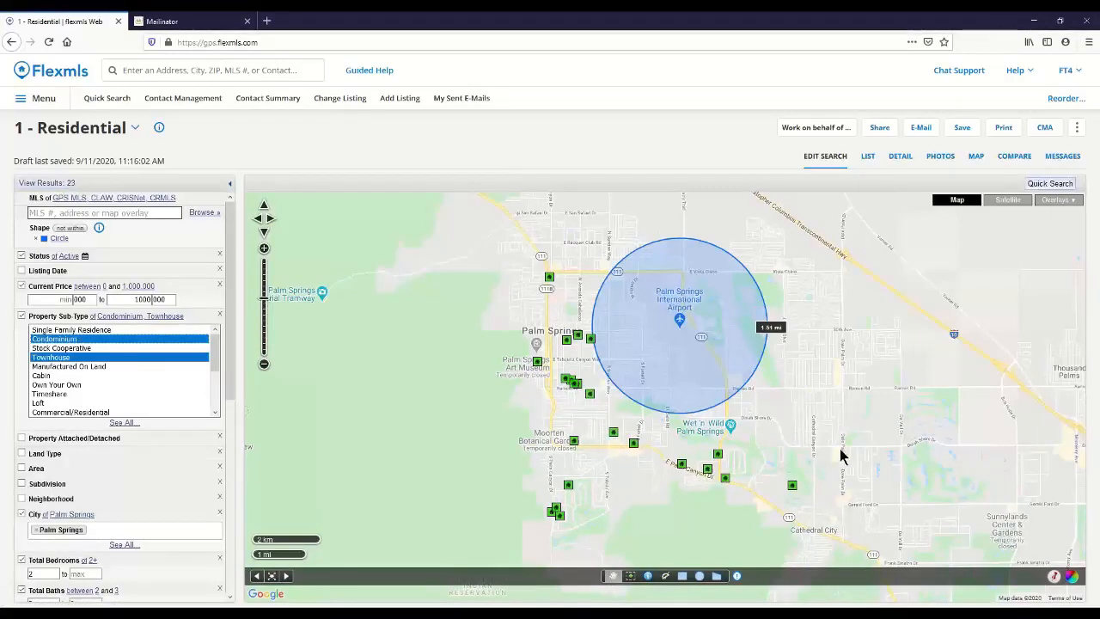
Step: Show the search results in list view and check which additional actions are available for them
left_click(868, 157)
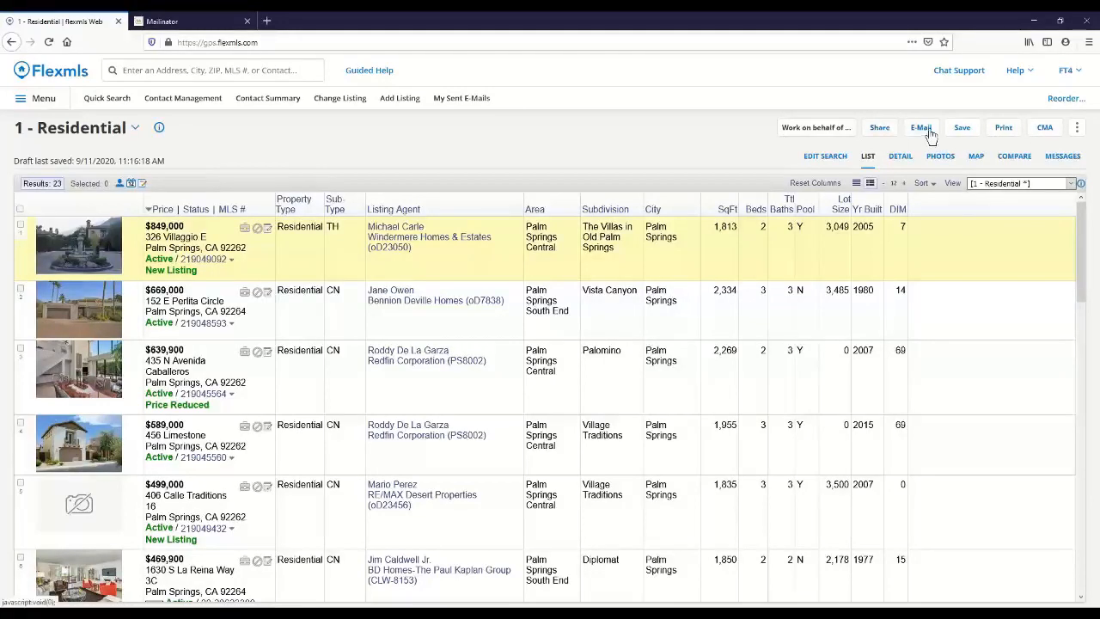
left_click(1076, 130)
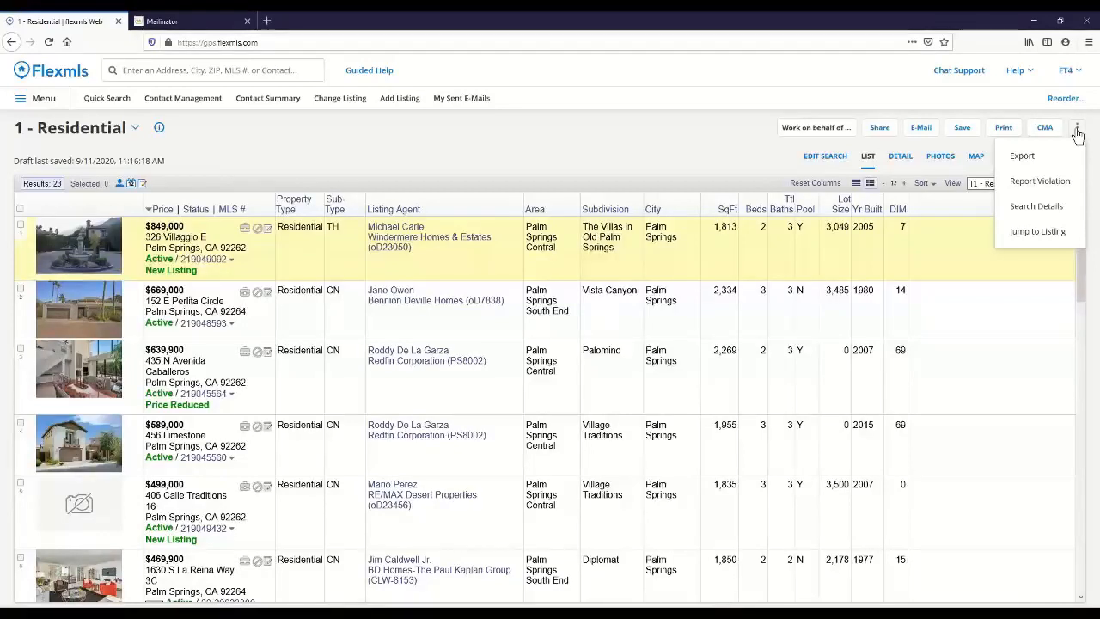
left_click(1076, 130)
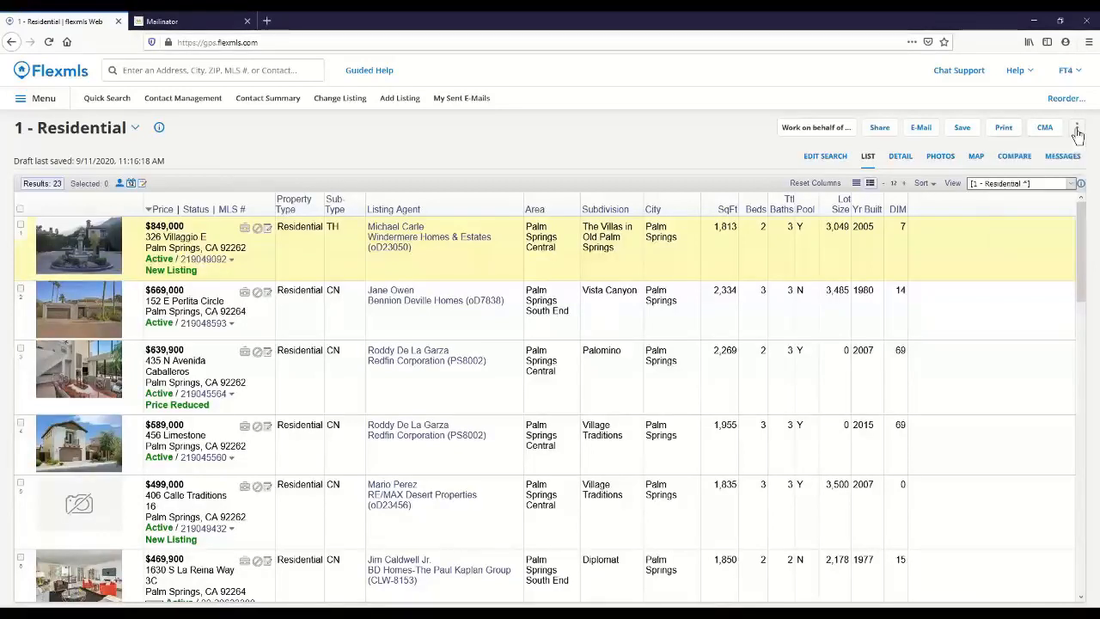
Step: Open the print options for all results and look through the available detail report formats
left_click(1004, 131)
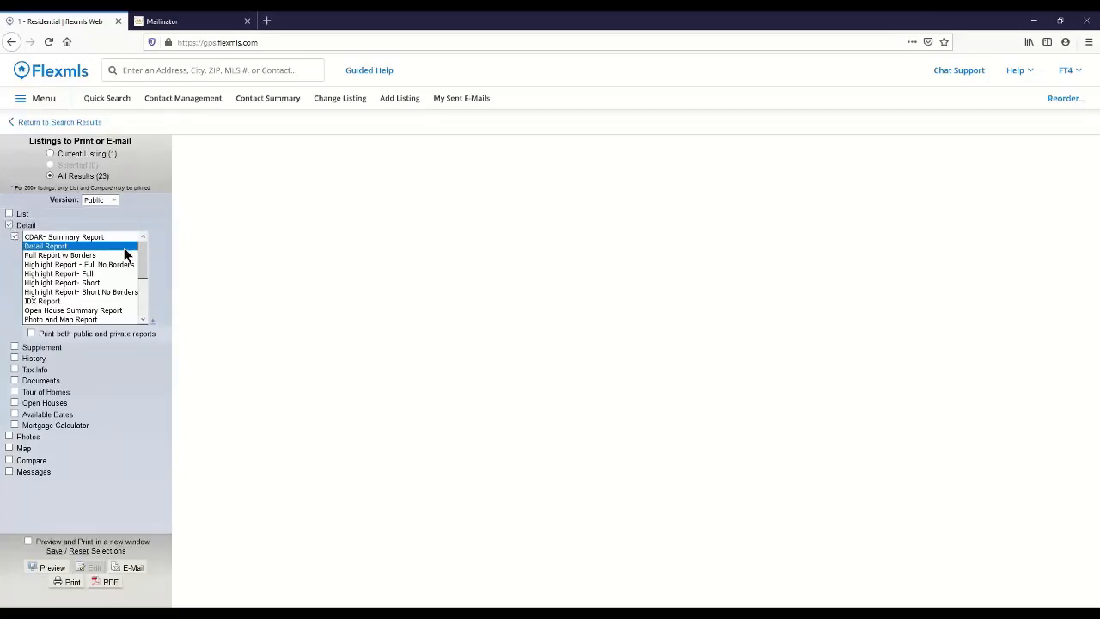
left_click_drag(142, 263, 139, 306)
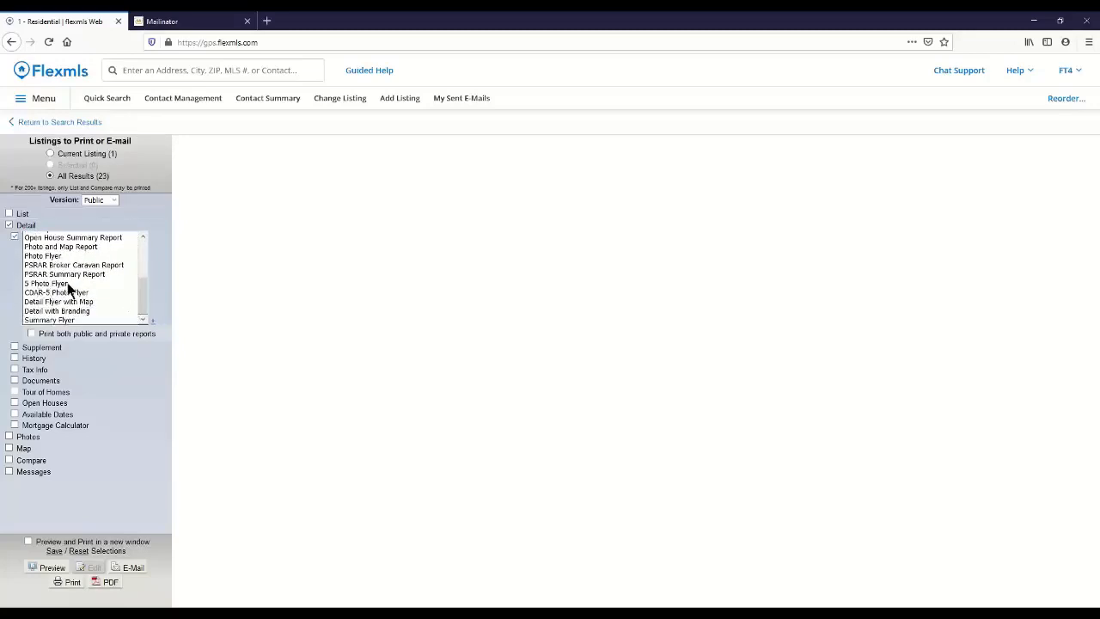
scroll(63, 286, "up", 3)
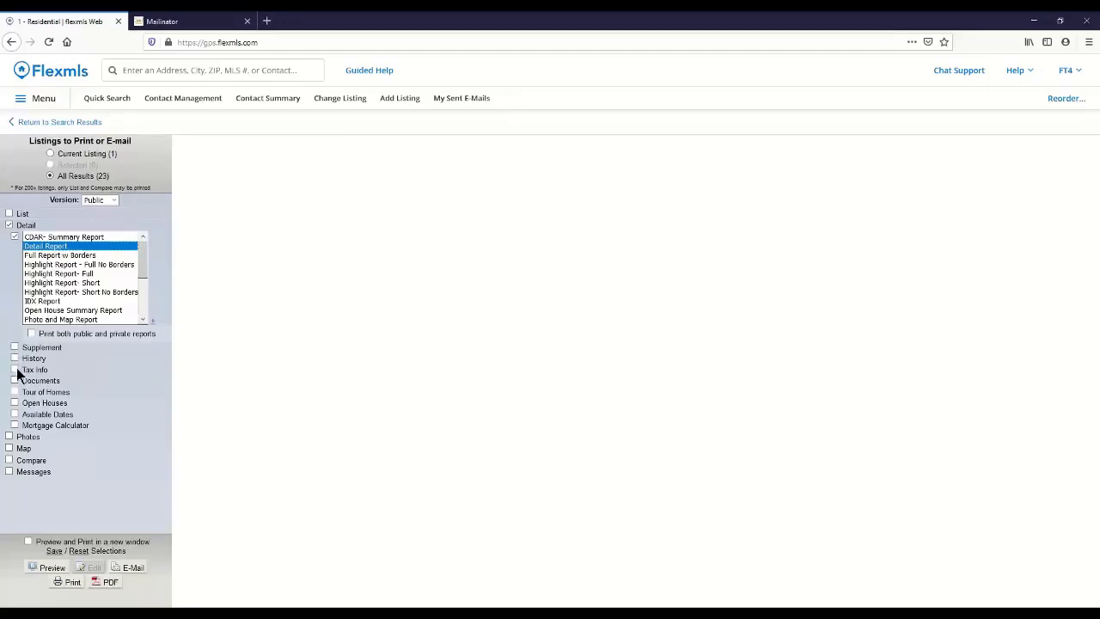
Step: Include photos in the printout to see their options, and exclude them again
left_click(9, 437)
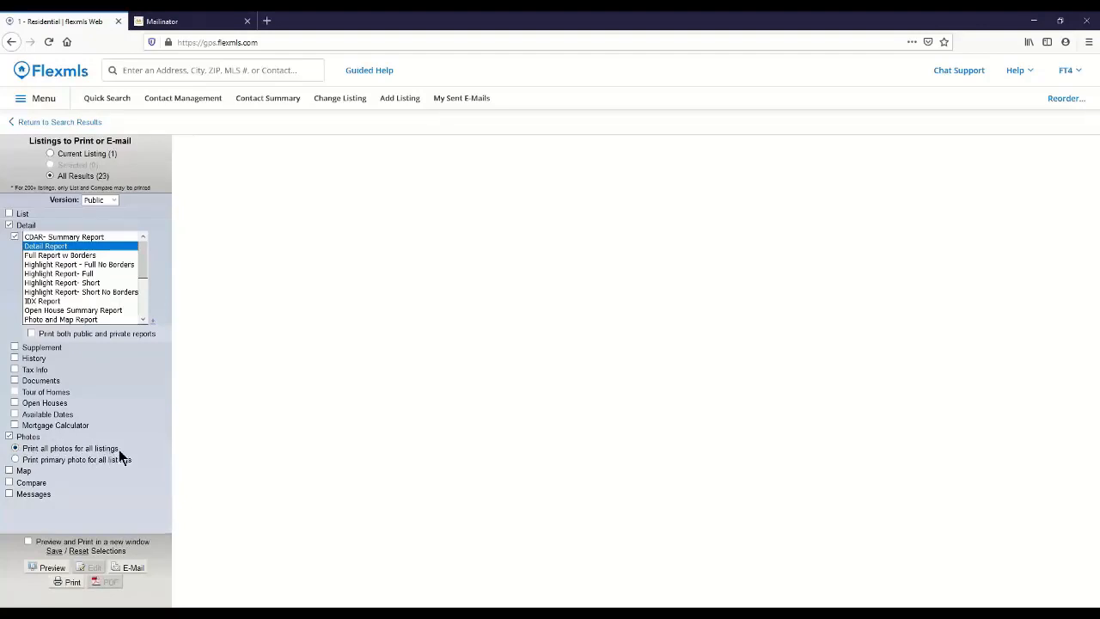
left_click(10, 437)
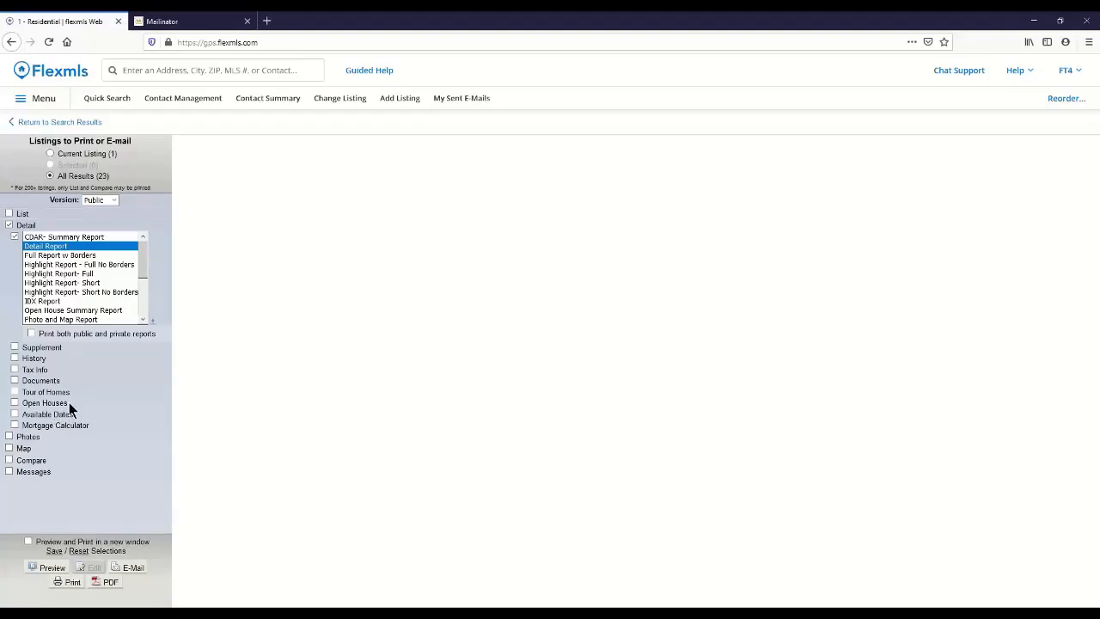
Step: Include one combined map for all listings in the printout and preview the report
left_click(10, 449)
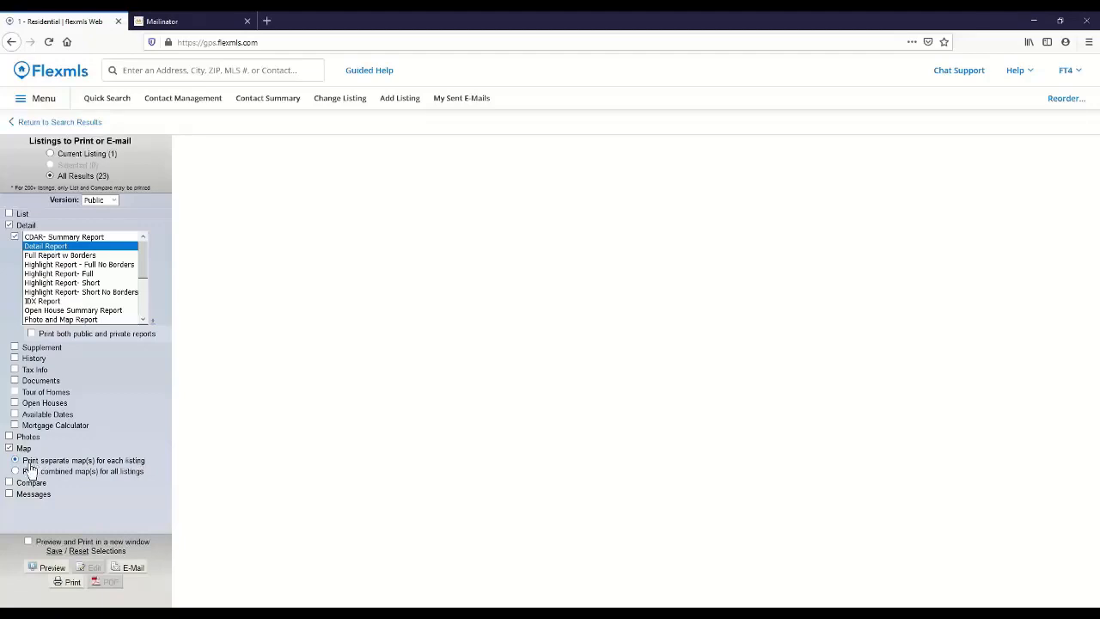
left_click(14, 472)
left_click(57, 571)
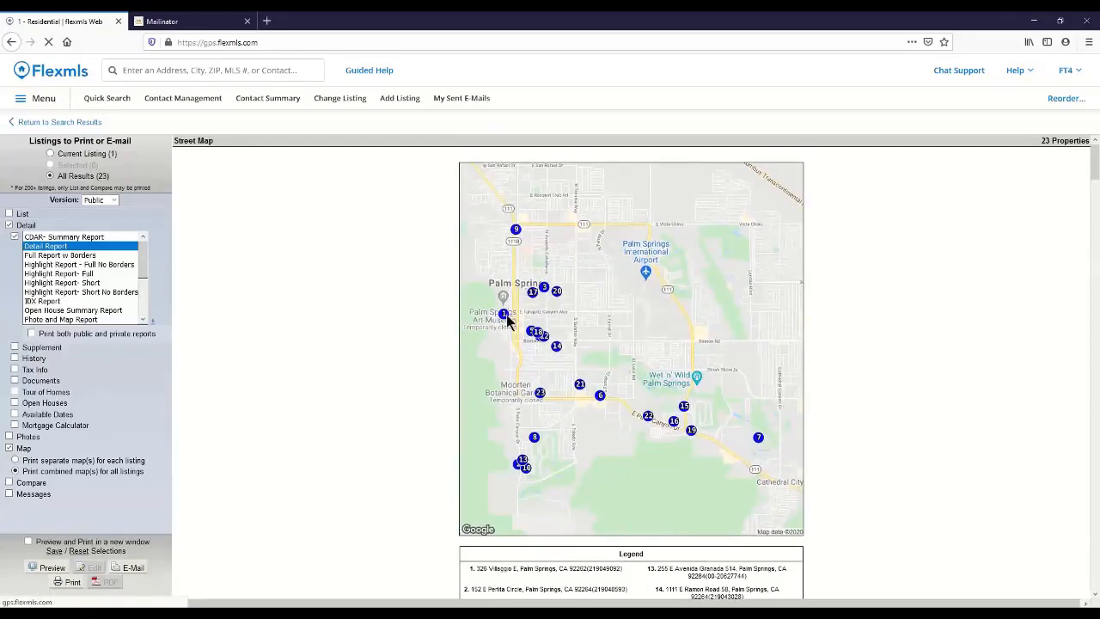
Step: Examine the previewed report, covering the map legend and the detail pages of the first two listings
scroll(611, 466, "down", 3)
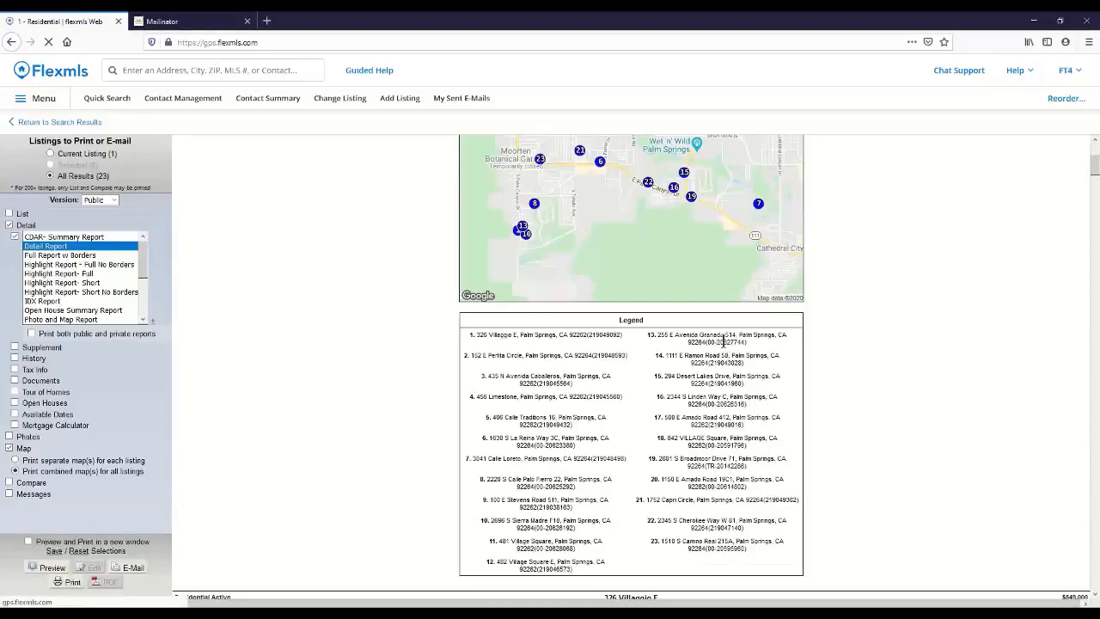
scroll(840, 394, "down", 1)
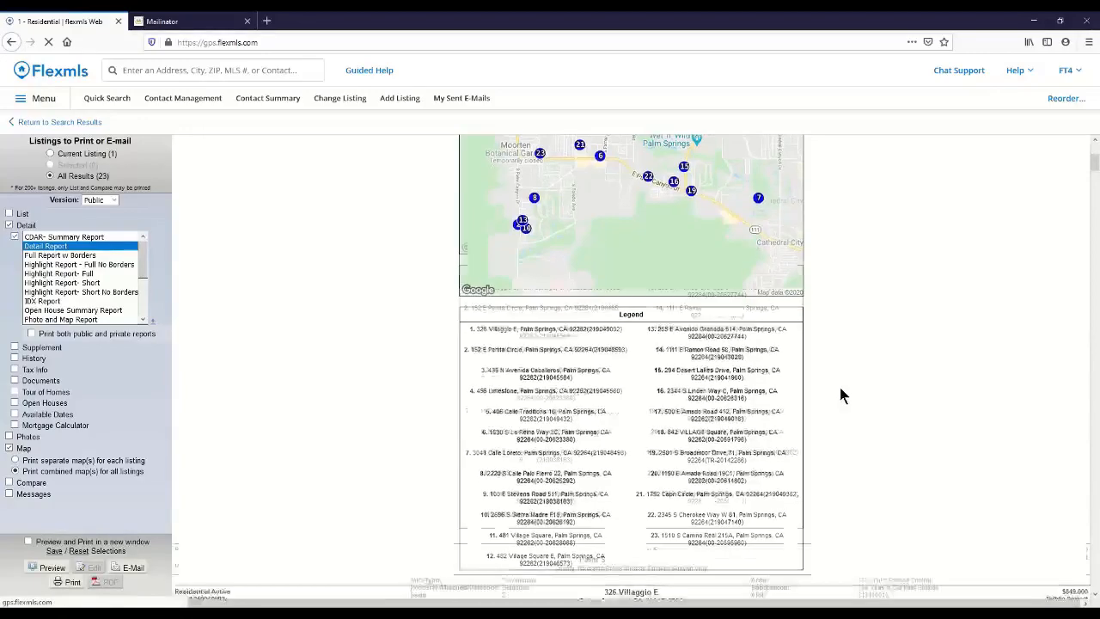
scroll(838, 384, "down", 8)
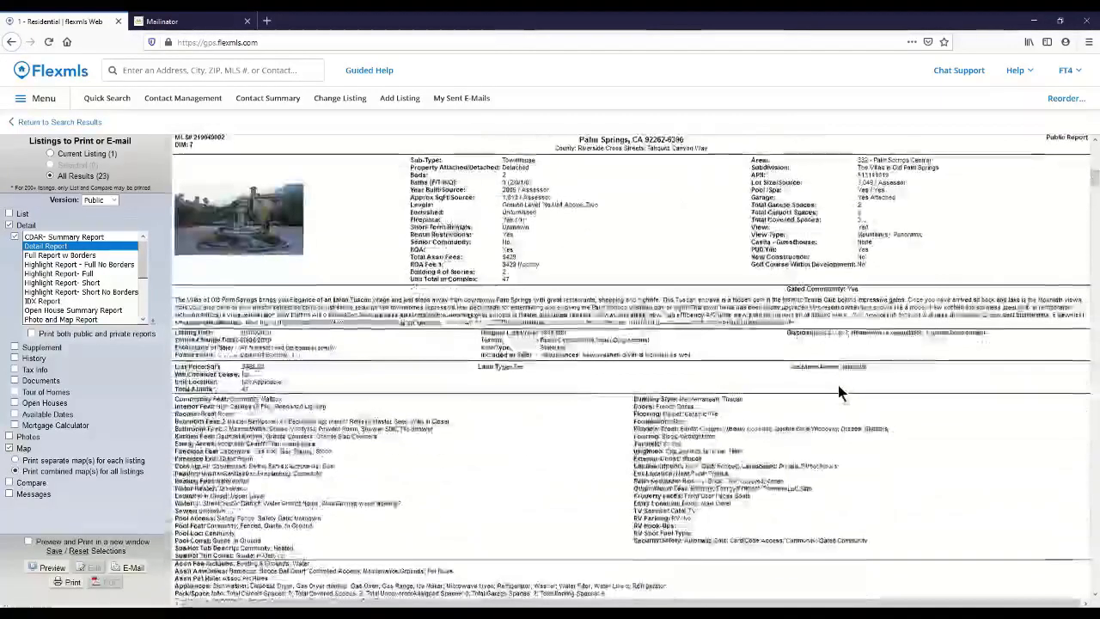
scroll(840, 391, "up", 1)
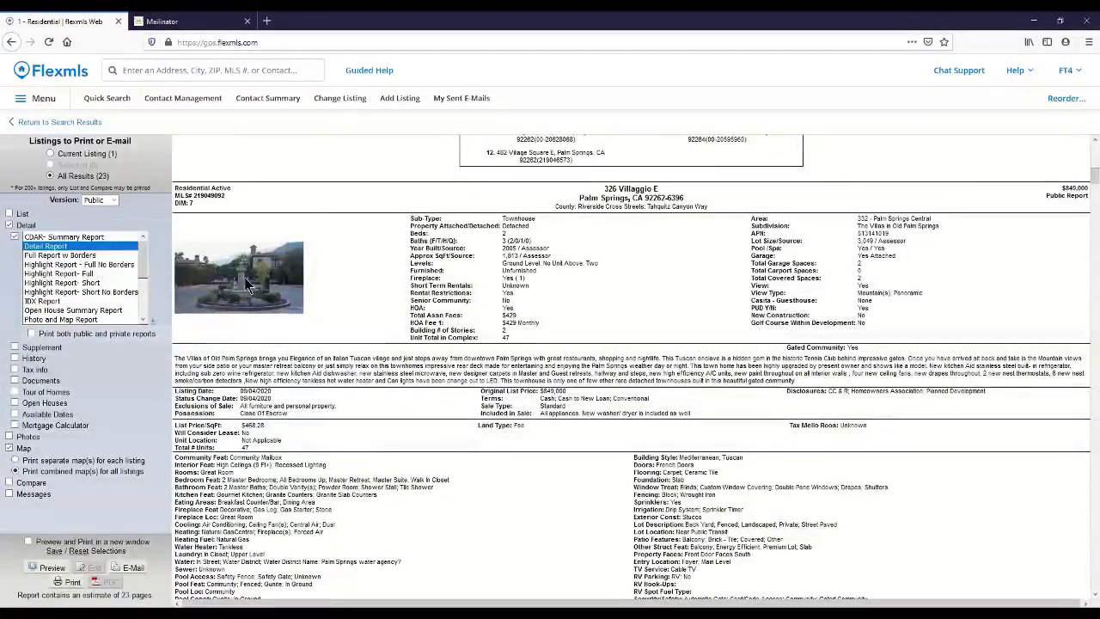
scroll(615, 393, "down", 1)
scroll(615, 391, "down", 4)
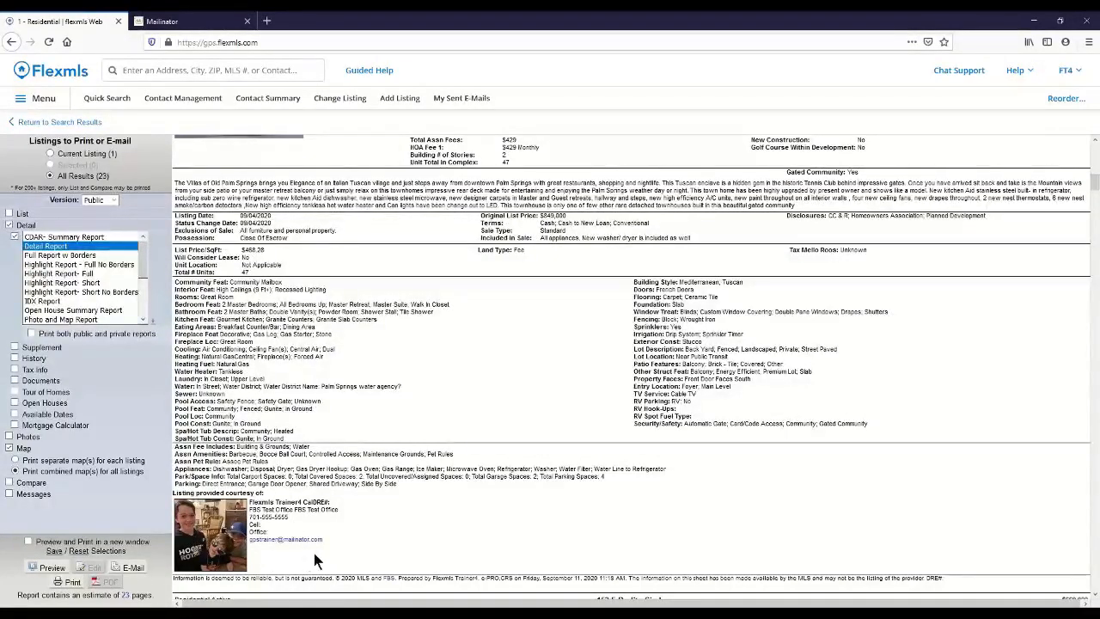
scroll(316, 557, "down", 2)
scroll(316, 556, "down", 10)
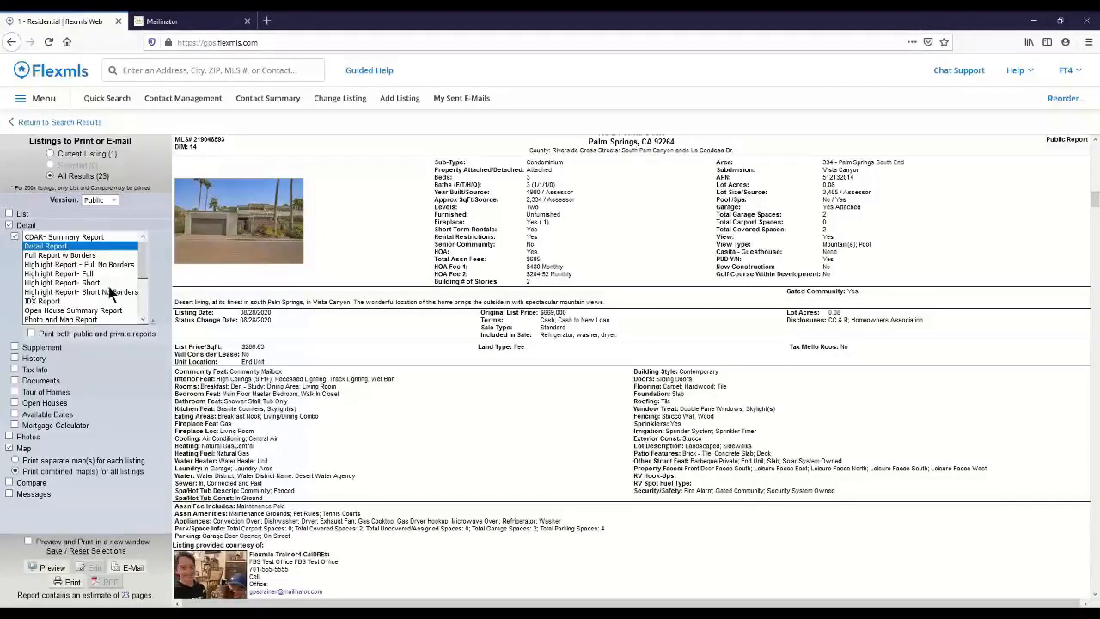
Step: Start an e-mail with the report and add an existing contact as its recipient
left_click(133, 570)
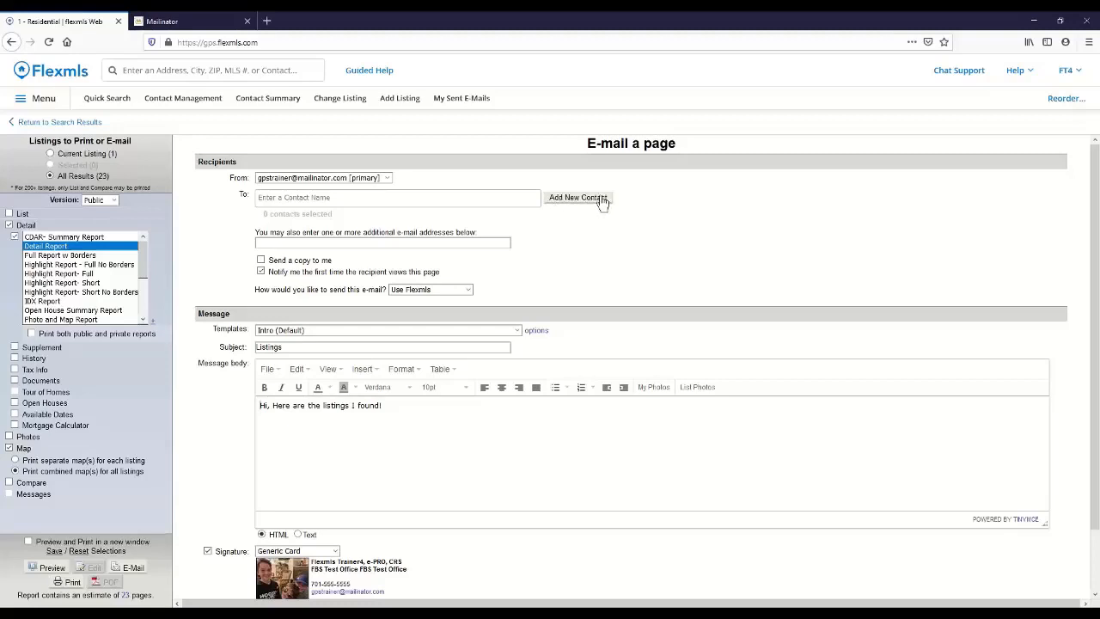
left_click(281, 243)
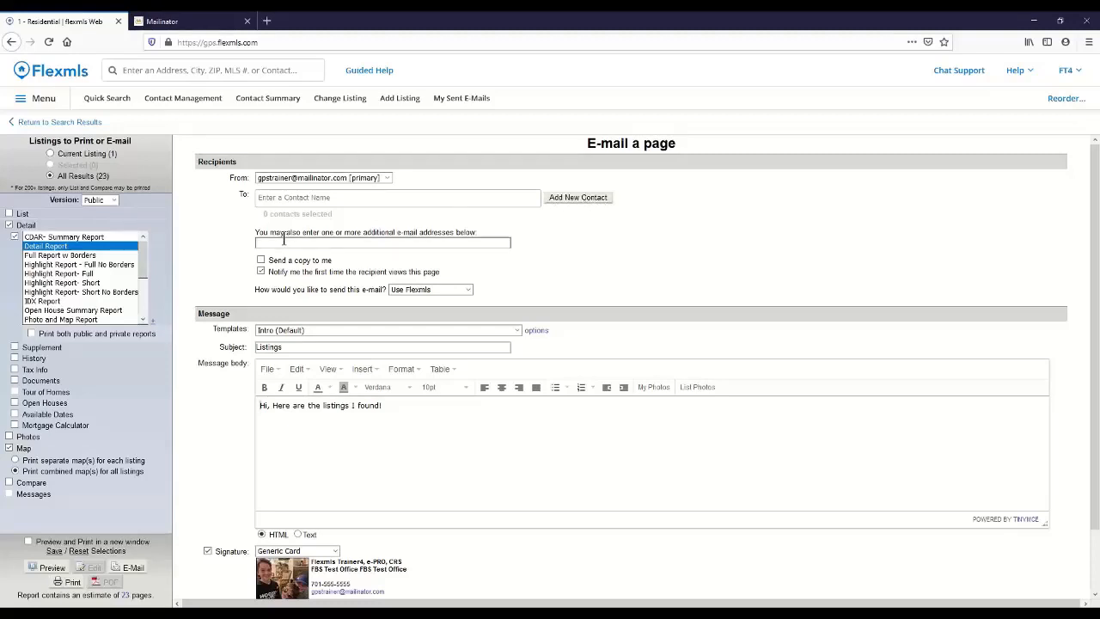
left_click(281, 197)
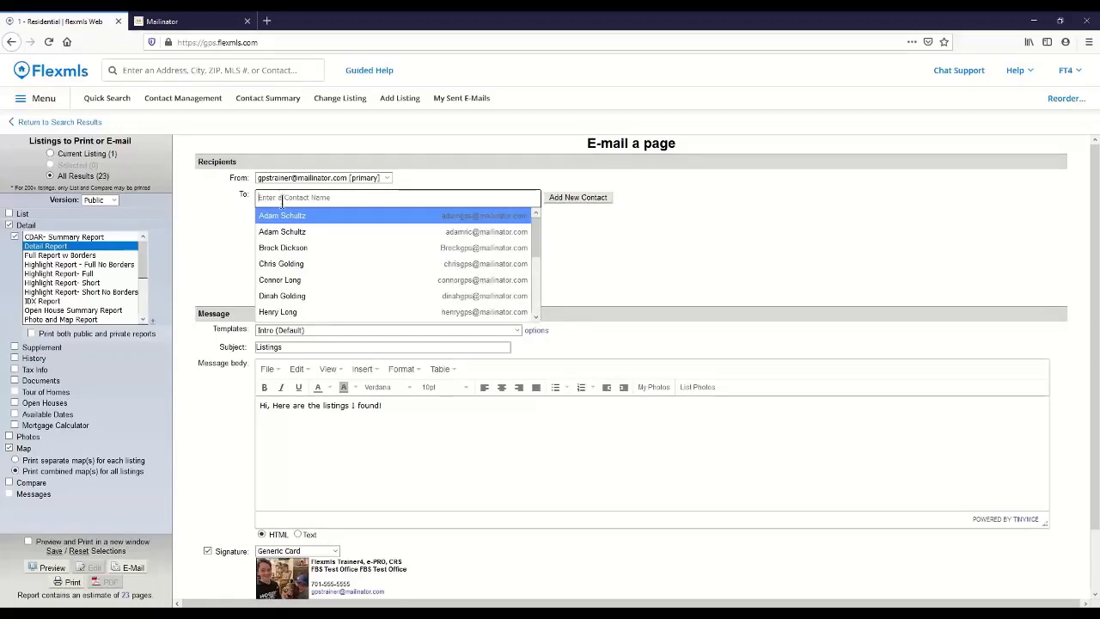
left_click(298, 217)
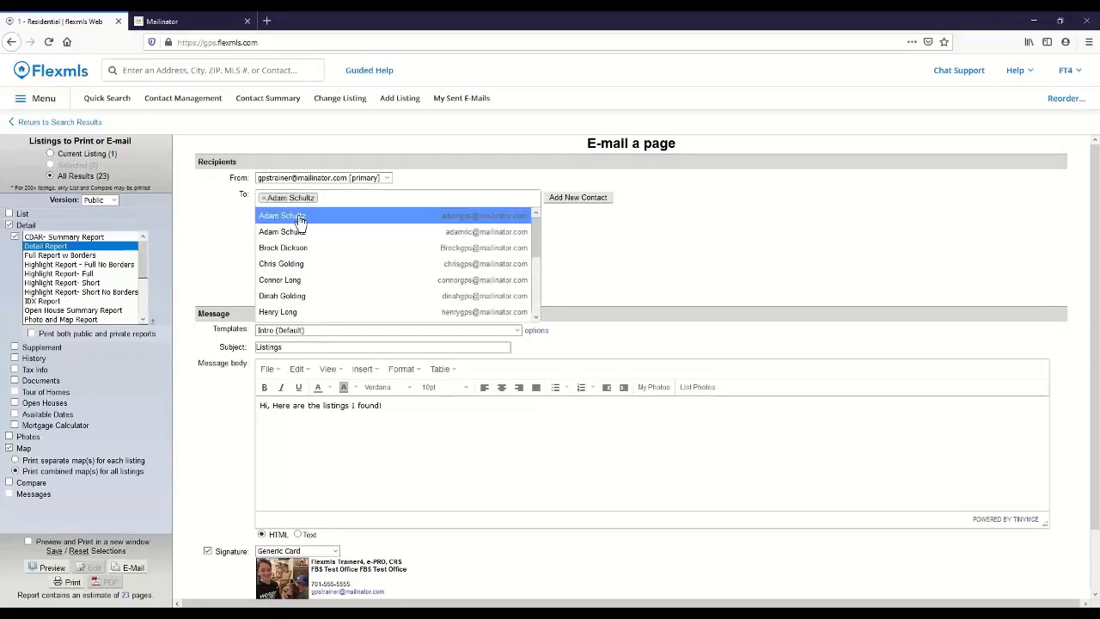
left_click(365, 198)
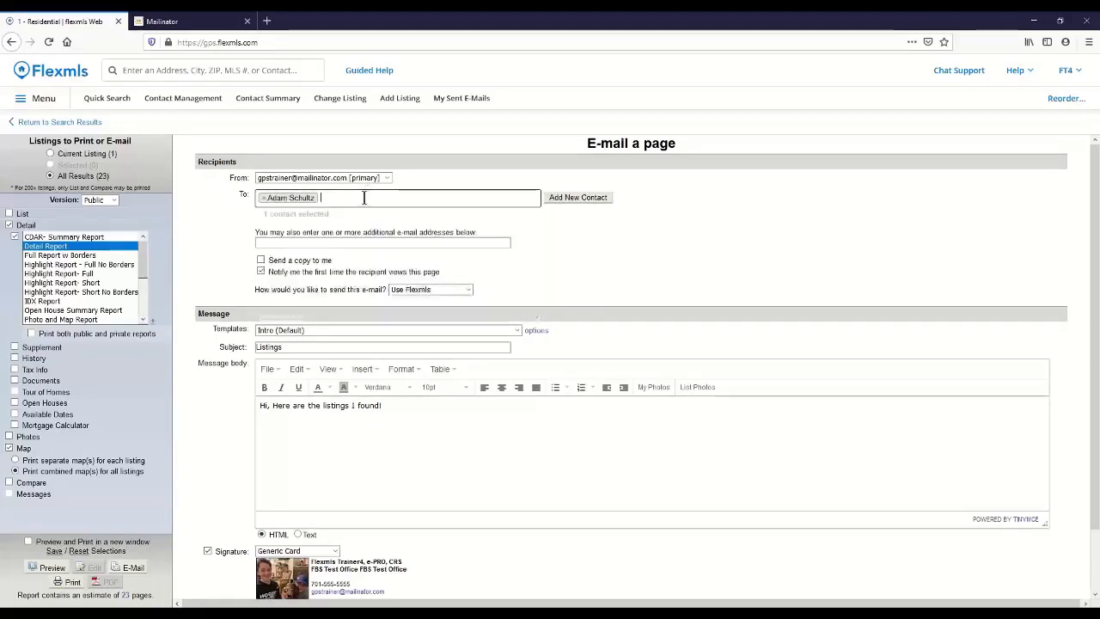
Step: Check the e-mail's copy and notification settings and the available sending methods
left_click(270, 243)
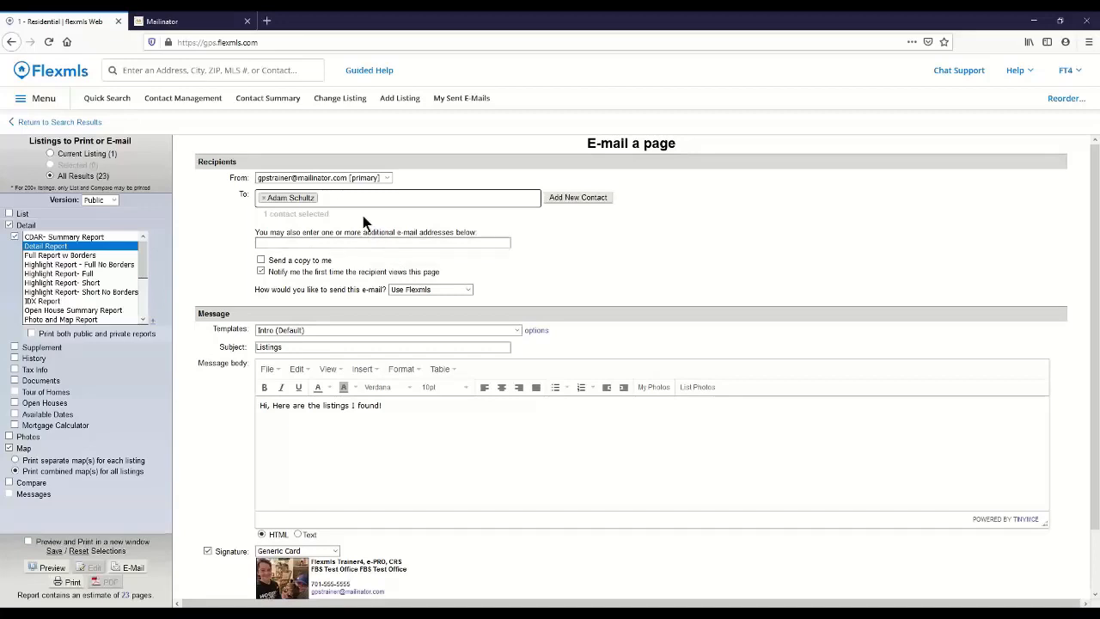
left_click(261, 270)
left_click(420, 289)
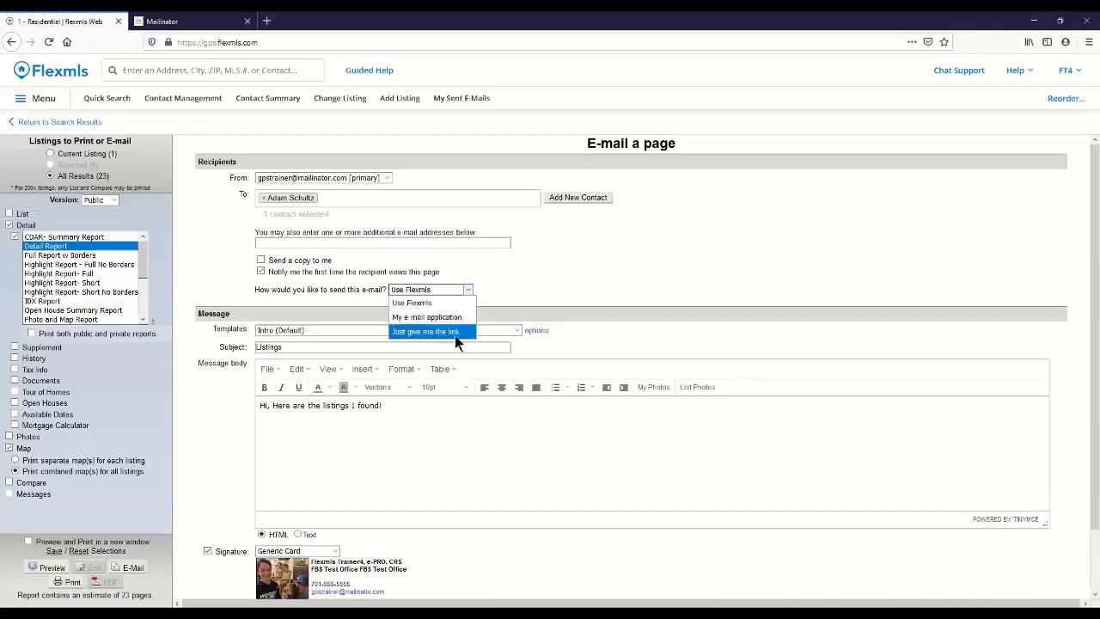
left_click(490, 284)
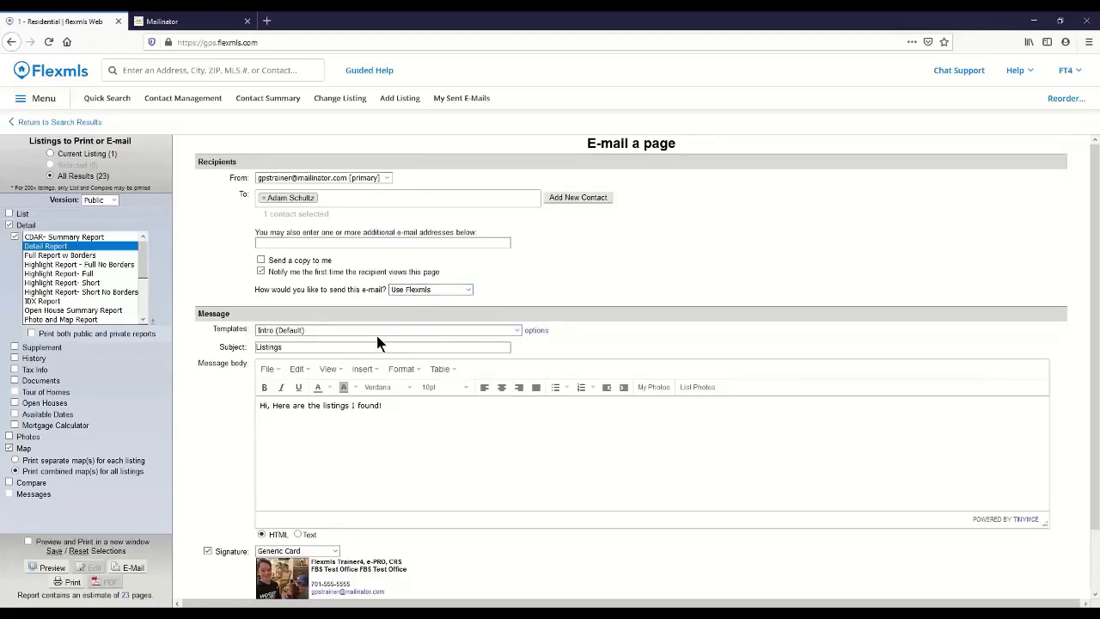
Step: Apply the "Listings" message template and add a "Hi" greeting with the contact's first name above its text
left_click(515, 332)
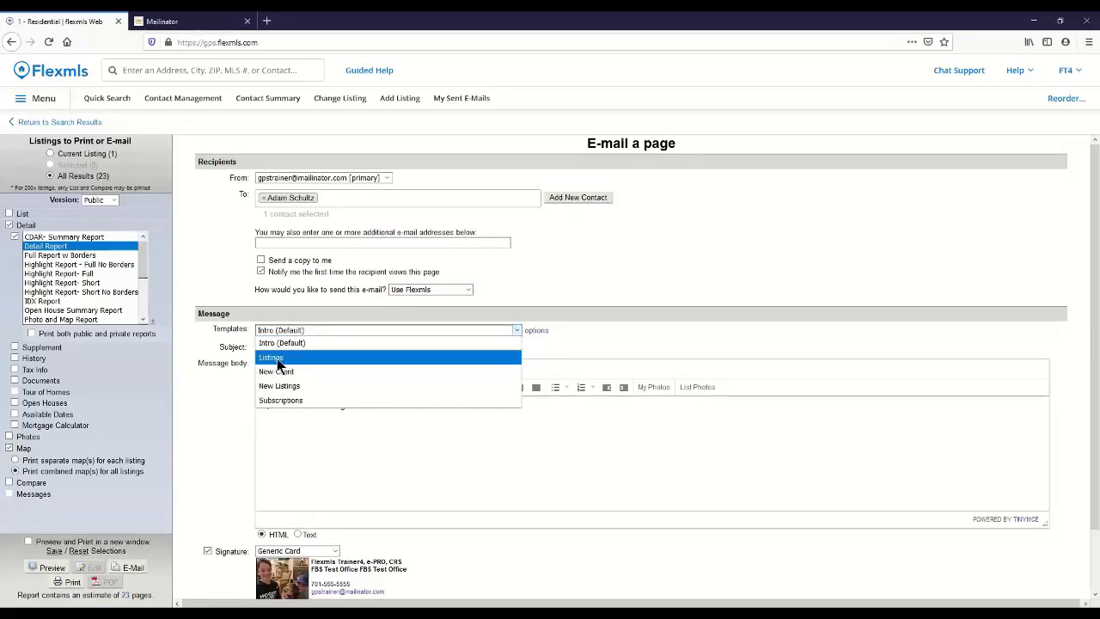
left_click(309, 357)
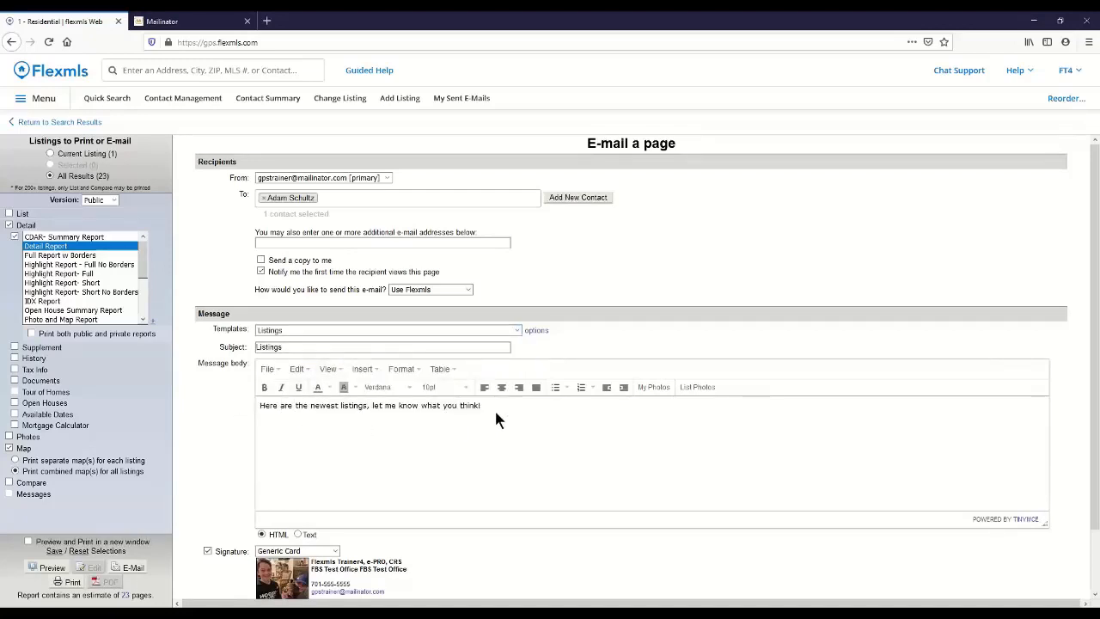
left_click(261, 404)
key("Return")
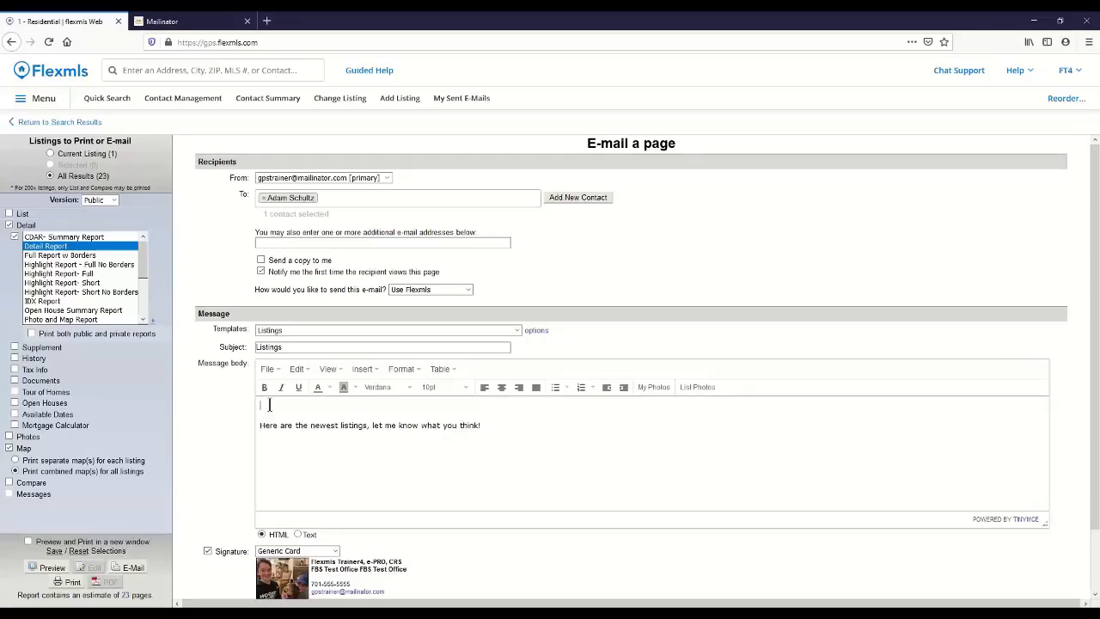
type("Hi Adam,")
Step: Show the message template's management options and send the listings e-mail
scroll(327, 461, "down", 2)
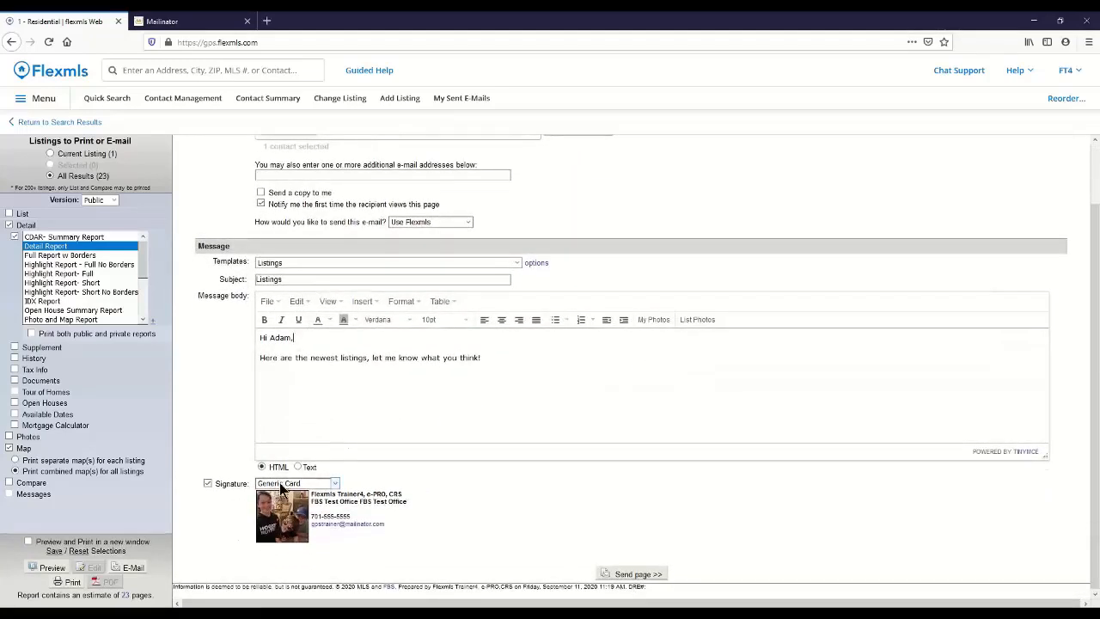
left_click(536, 264)
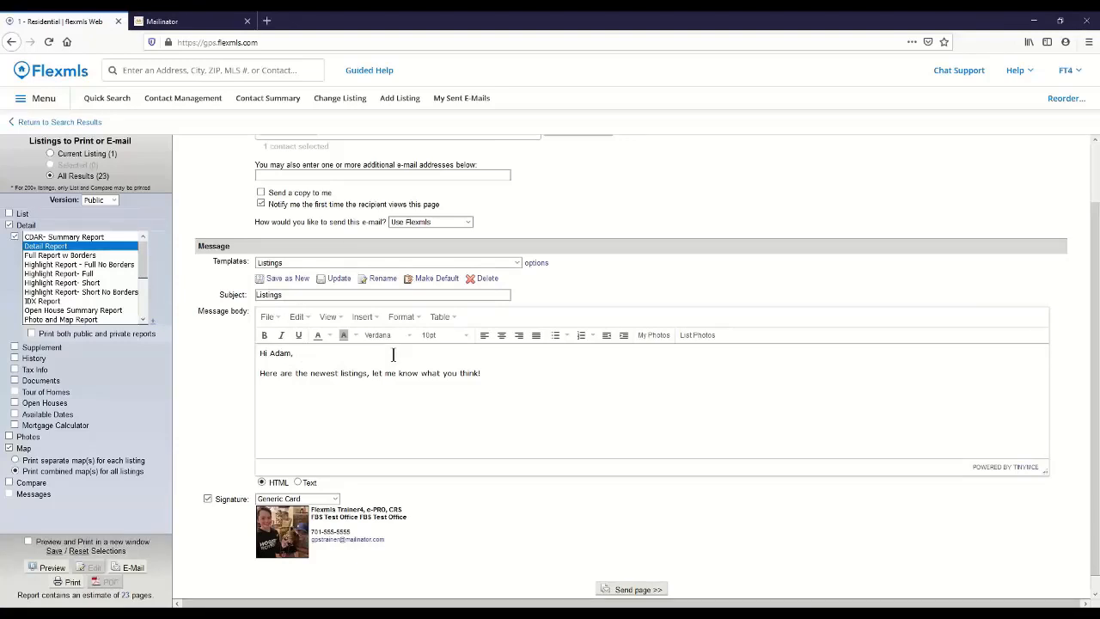
left_click(633, 591)
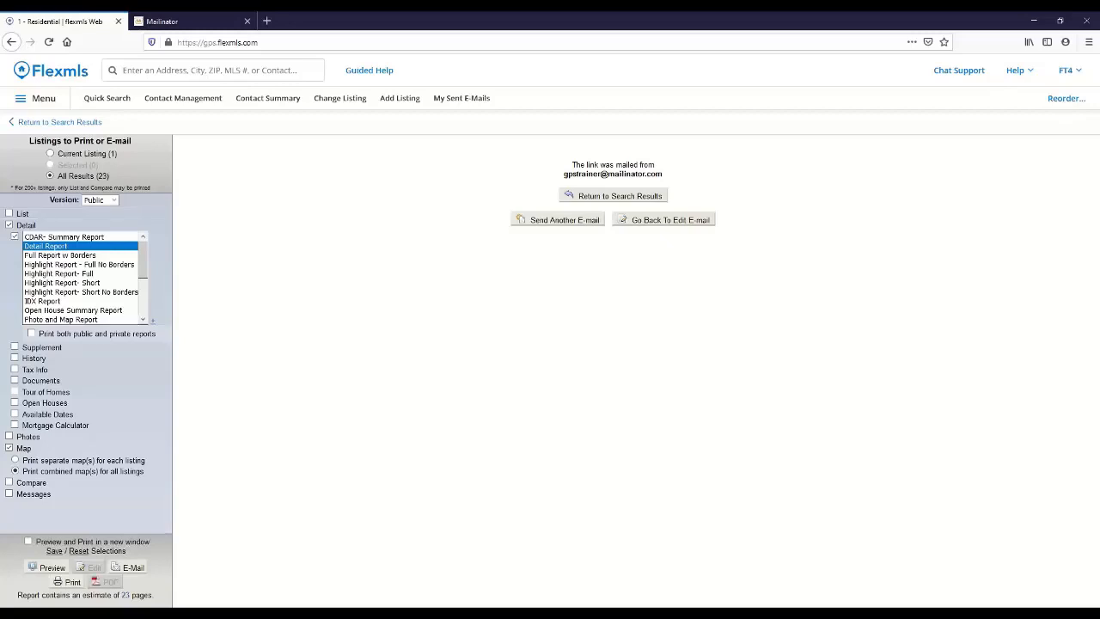
Step: Start a new residential Quick Search and set the maximum current price to 1,500,000
left_click(106, 100)
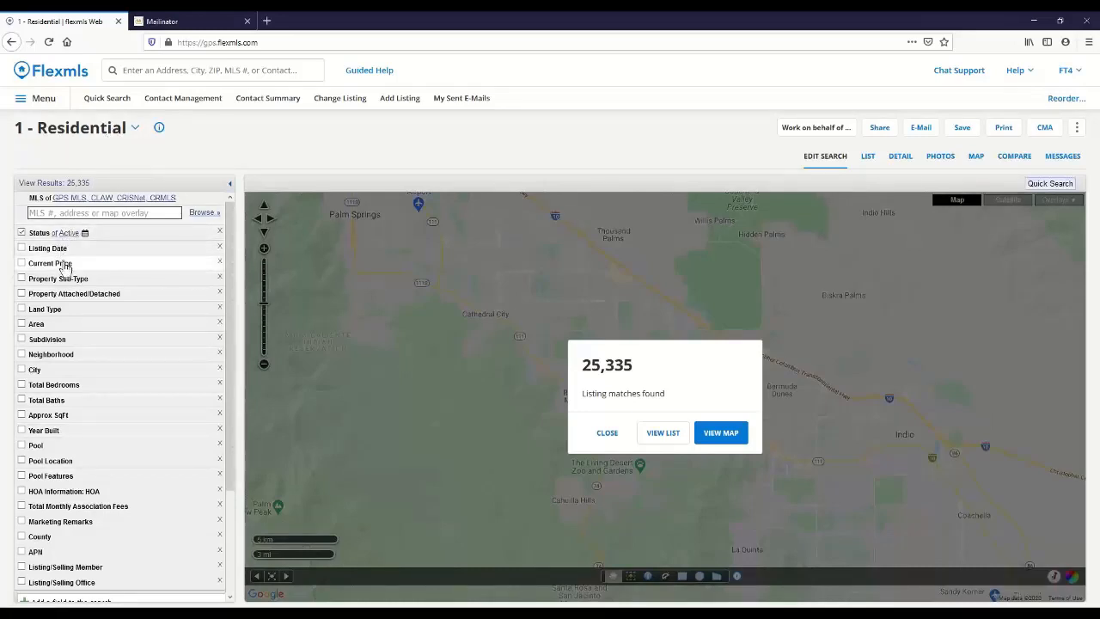
left_click(109, 266)
left_click(136, 276)
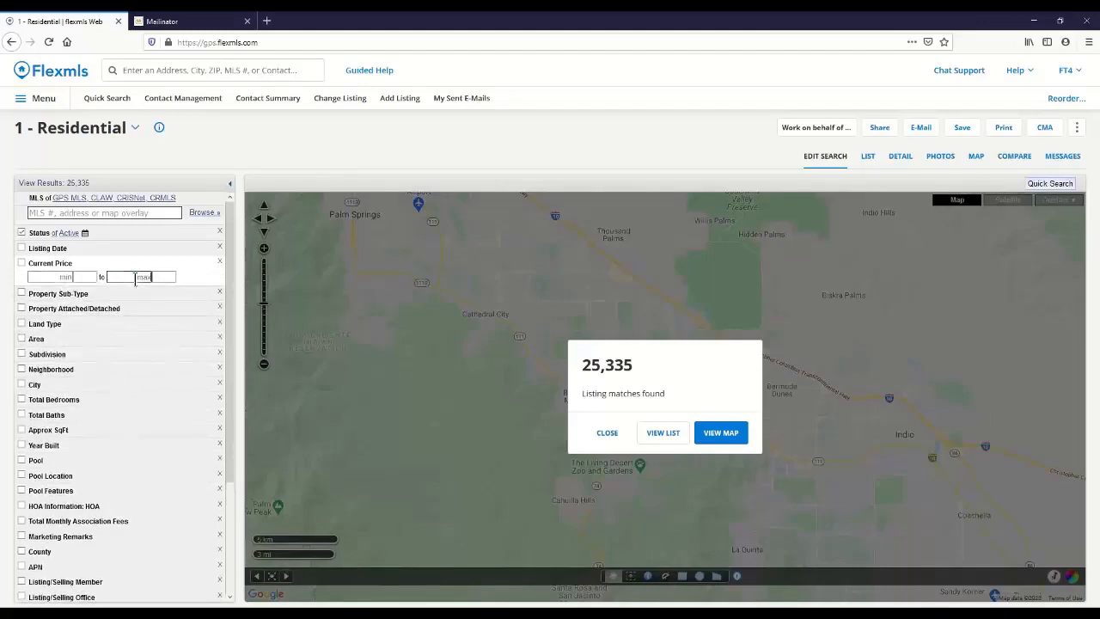
type("1500")
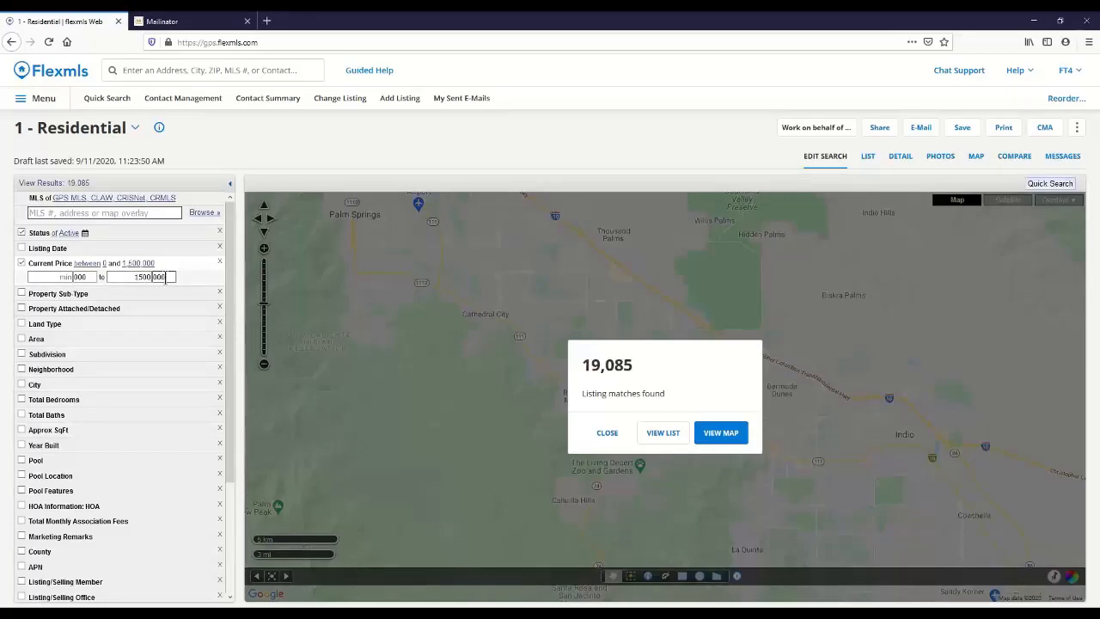
Step: Limit the search to the Single Family Residence sub-type in the city of Palm Springs
left_click(163, 295)
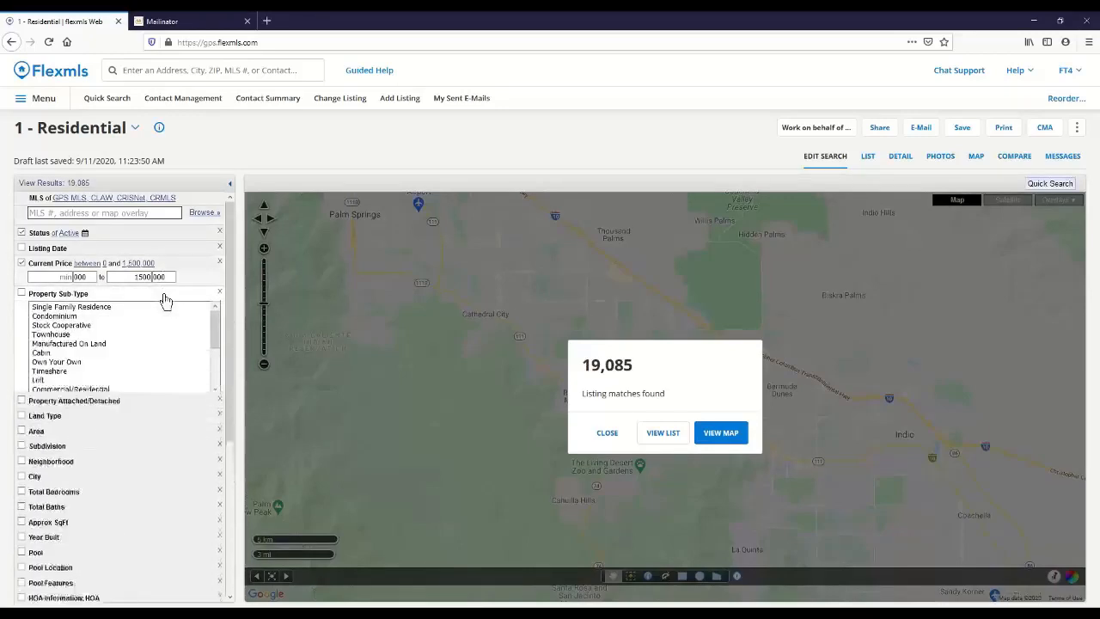
left_click(160, 307)
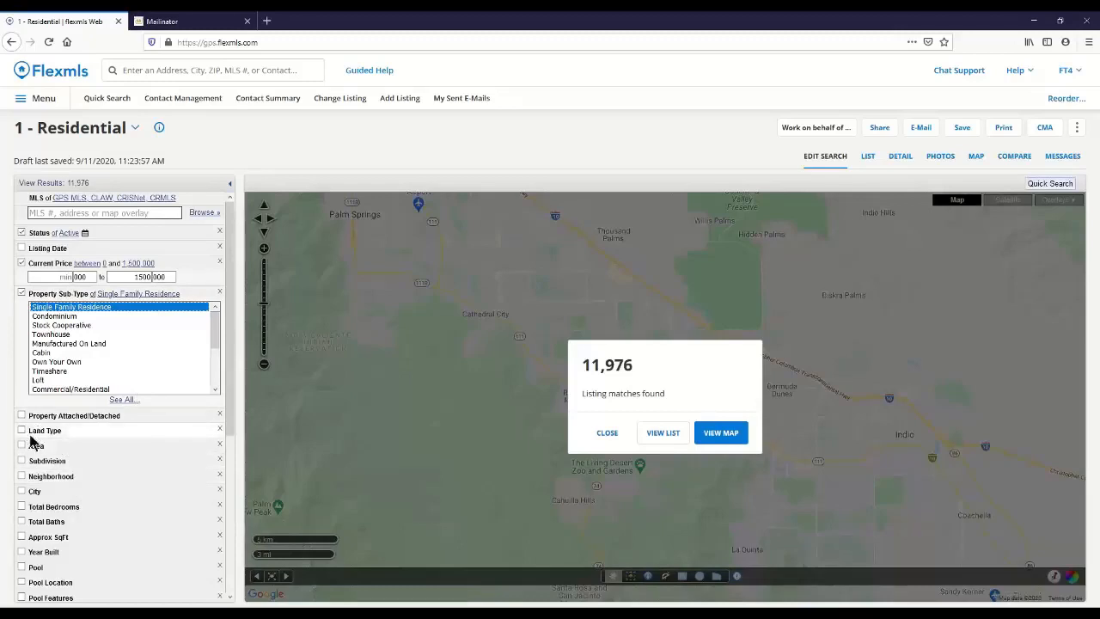
left_click(22, 493)
type("palm")
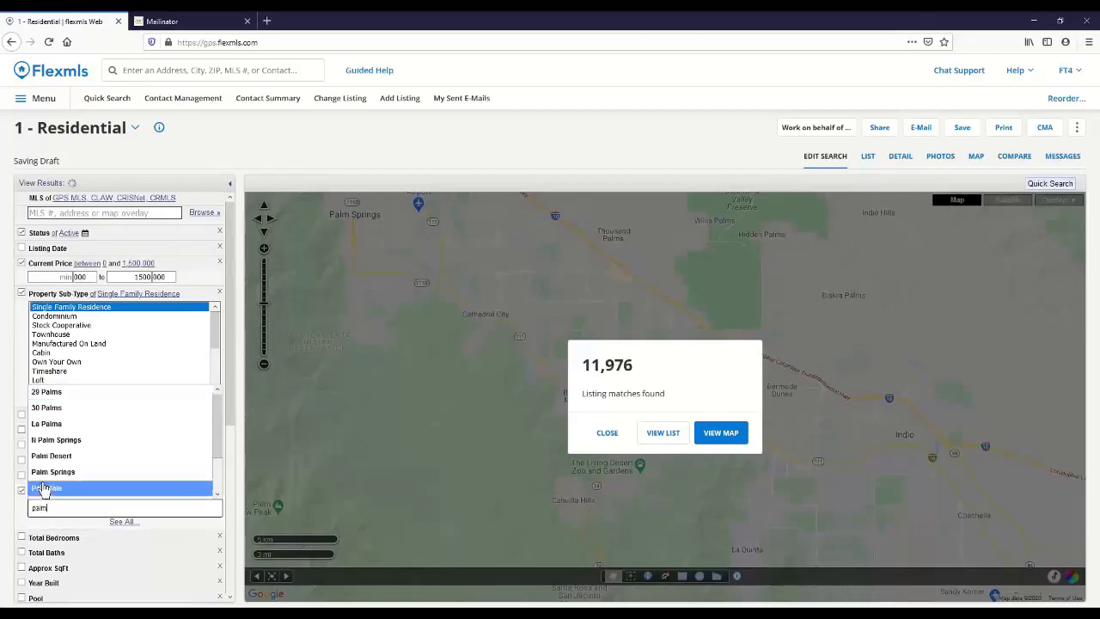
left_click(53, 472)
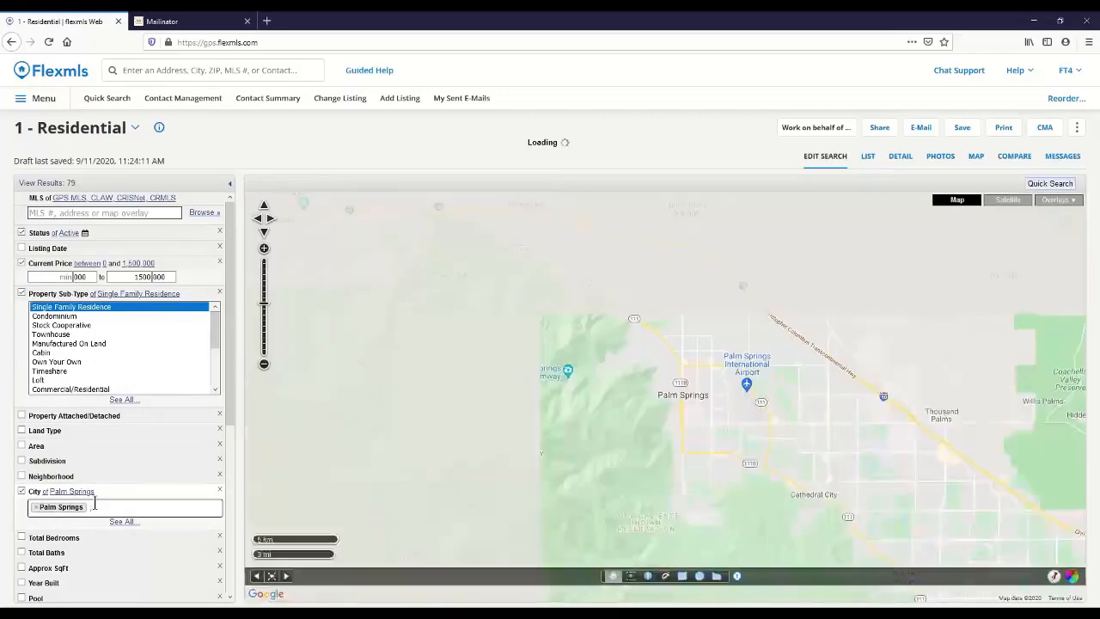
Step: Set the minimum total bedrooms to 3 and the minimum total baths to 3
scroll(93, 501, "down", 1)
left_click(21, 489)
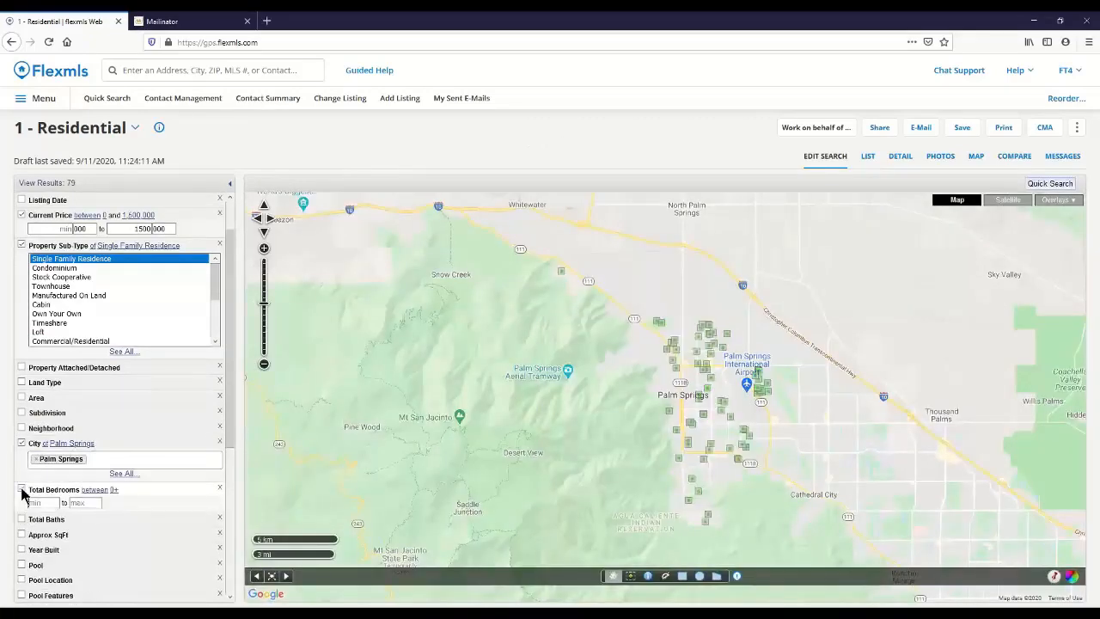
left_click(48, 504)
type("3")
left_click(22, 520)
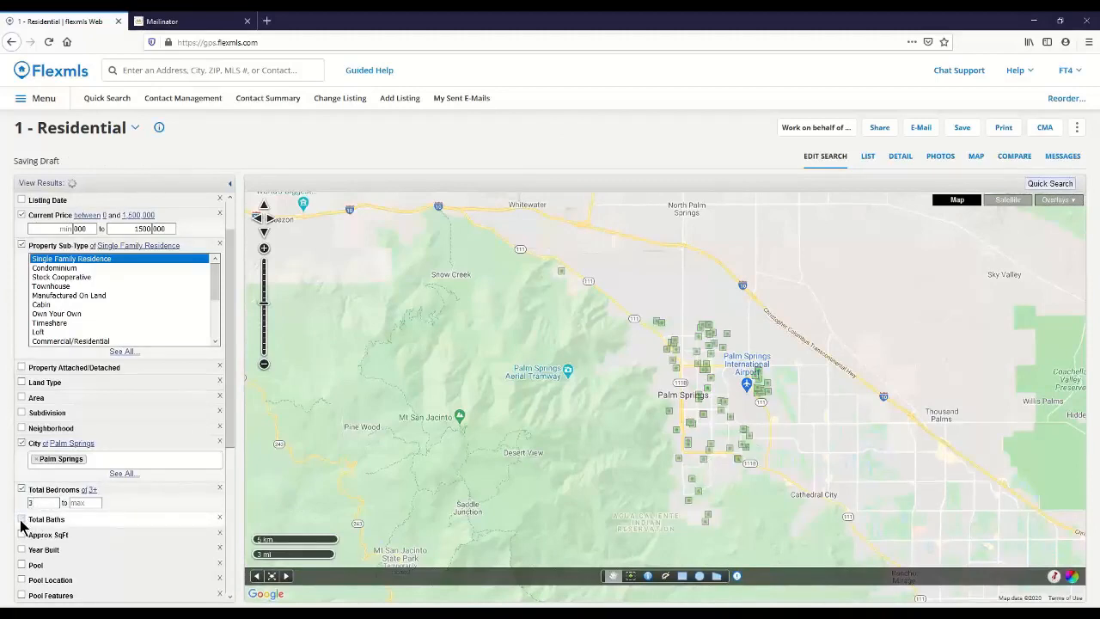
left_click(41, 532)
type("3")
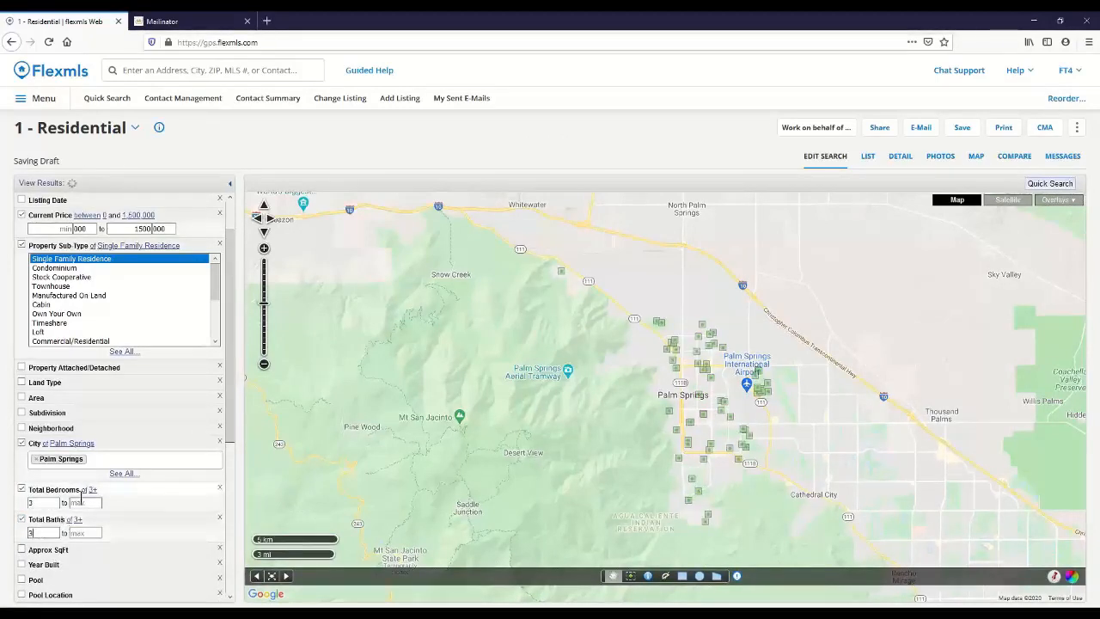
scroll(81, 496, "down", 1)
scroll(80, 495, "down", 3)
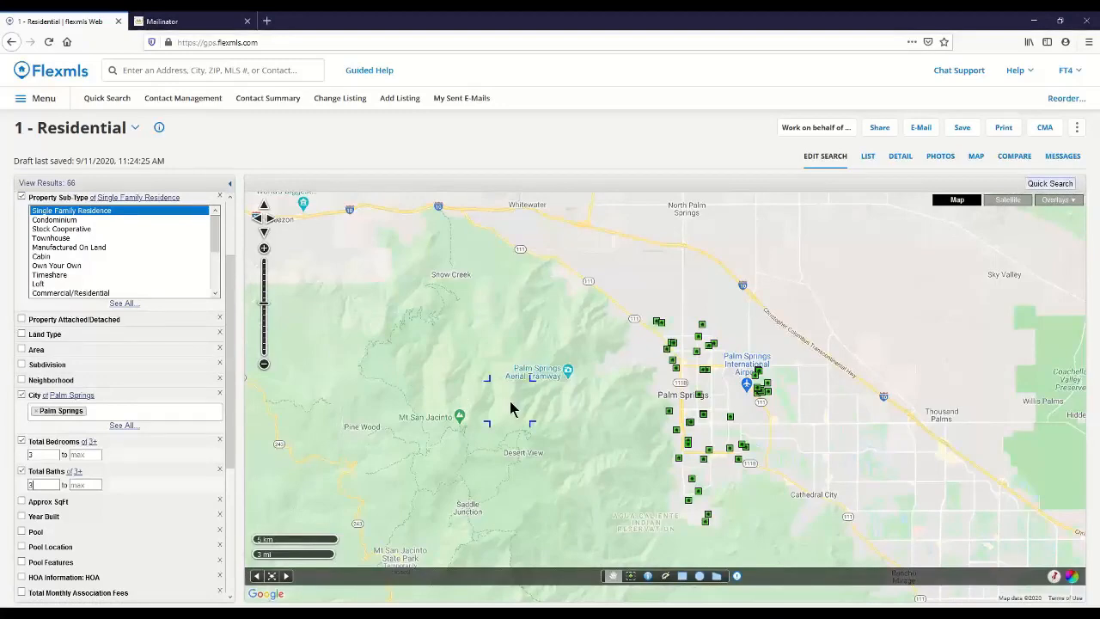
scroll(510, 405, "down", 1)
scroll(612, 408, "up", 1)
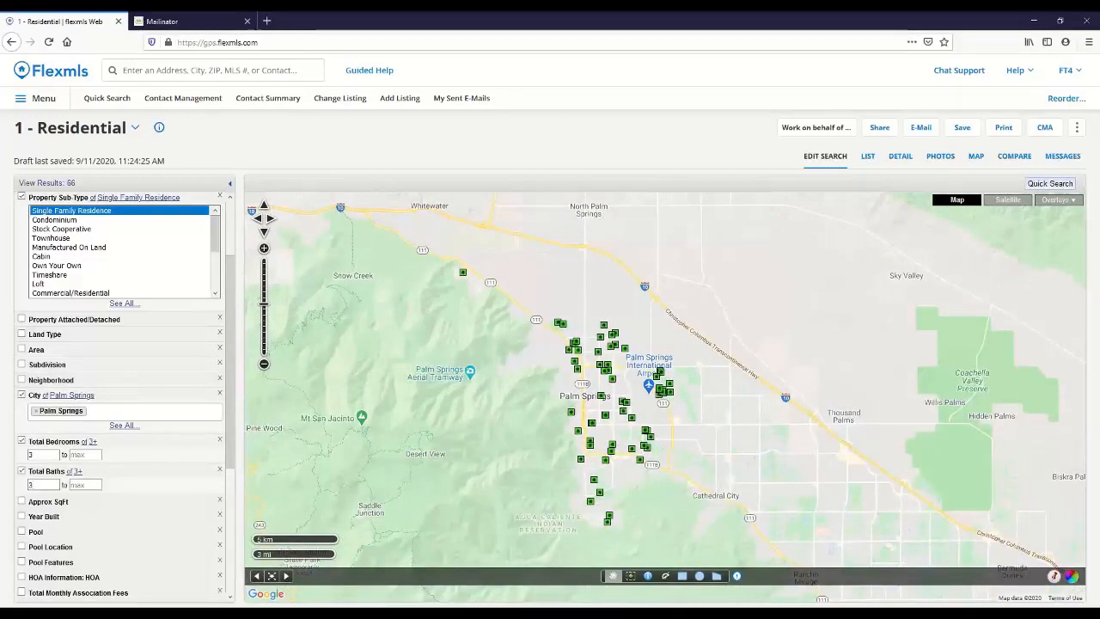
Step: List the search results, compare the one-line layout with the normal photo layout, and look through the sort options
left_click(867, 157)
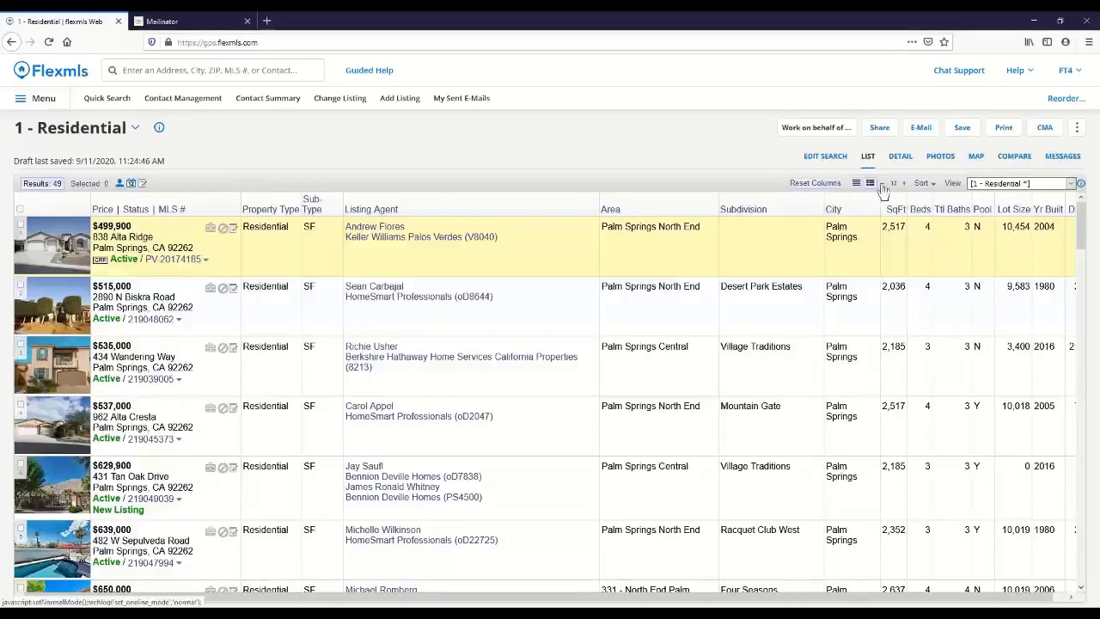
left_click(868, 184)
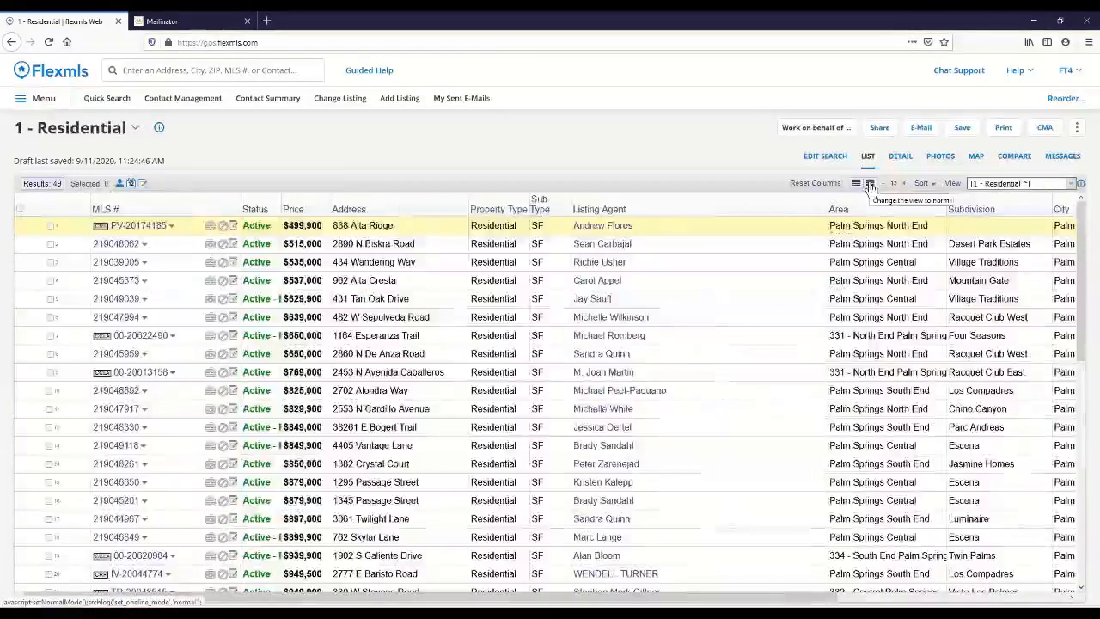
left_click(869, 185)
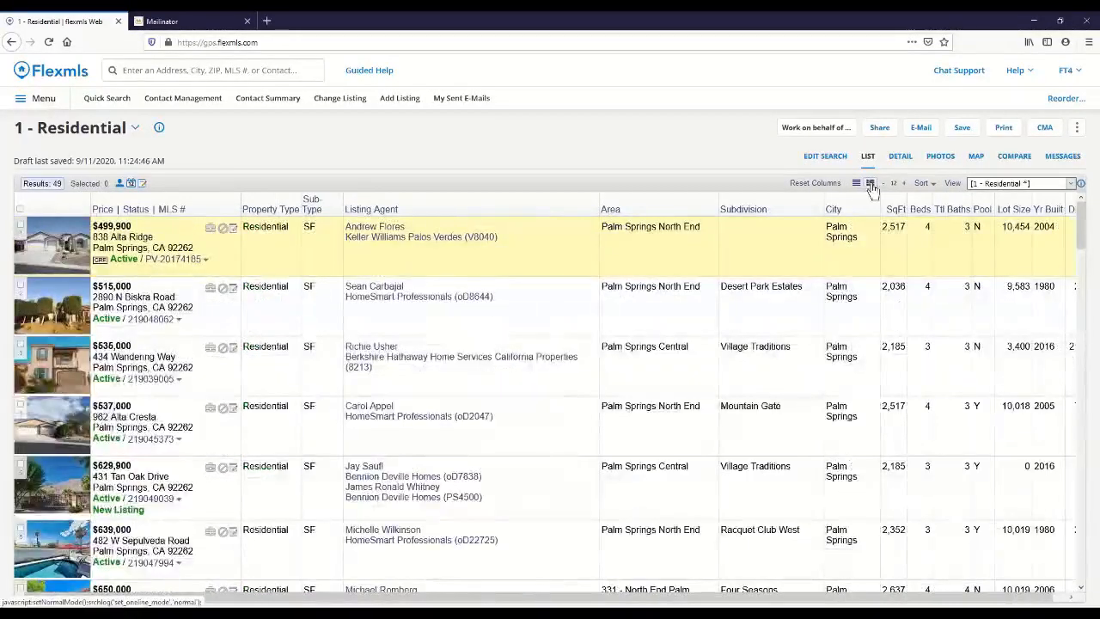
left_click(931, 185)
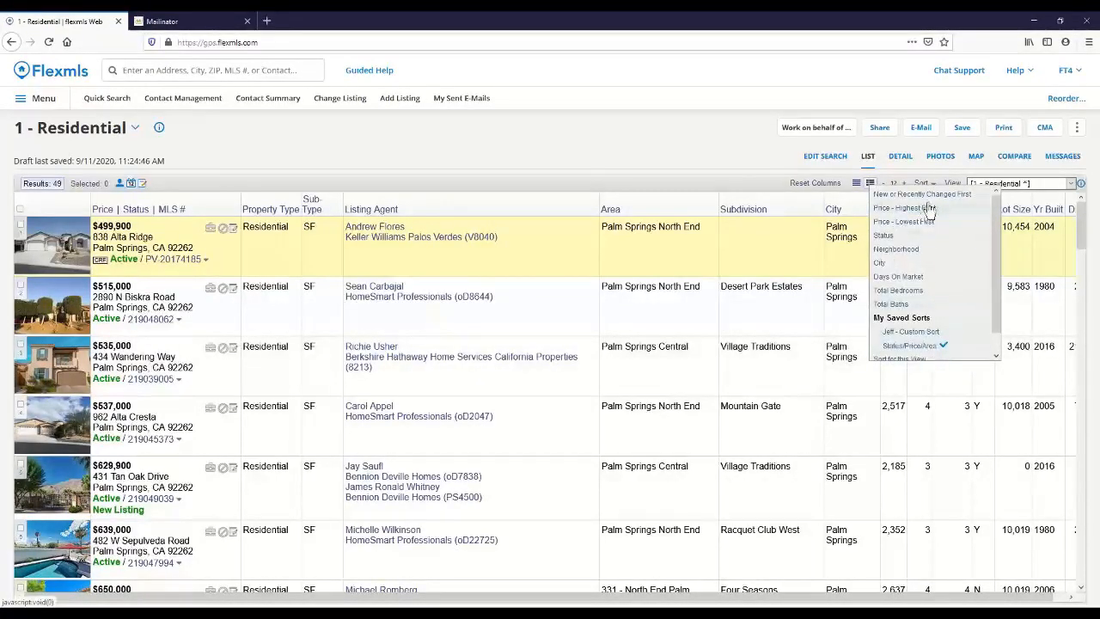
left_click(749, 189)
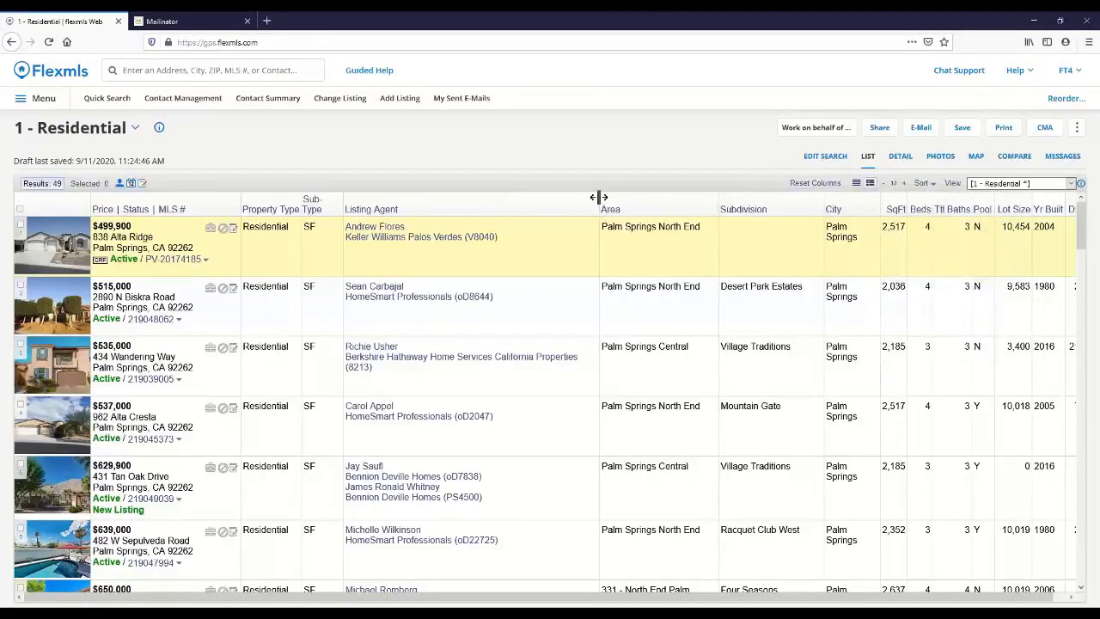
Step: Narrow the Listing Agent and Subdivision columns in the results list and look through the available list views
left_click_drag(599, 196, 461, 205)
left_click_drag(688, 204, 658, 206)
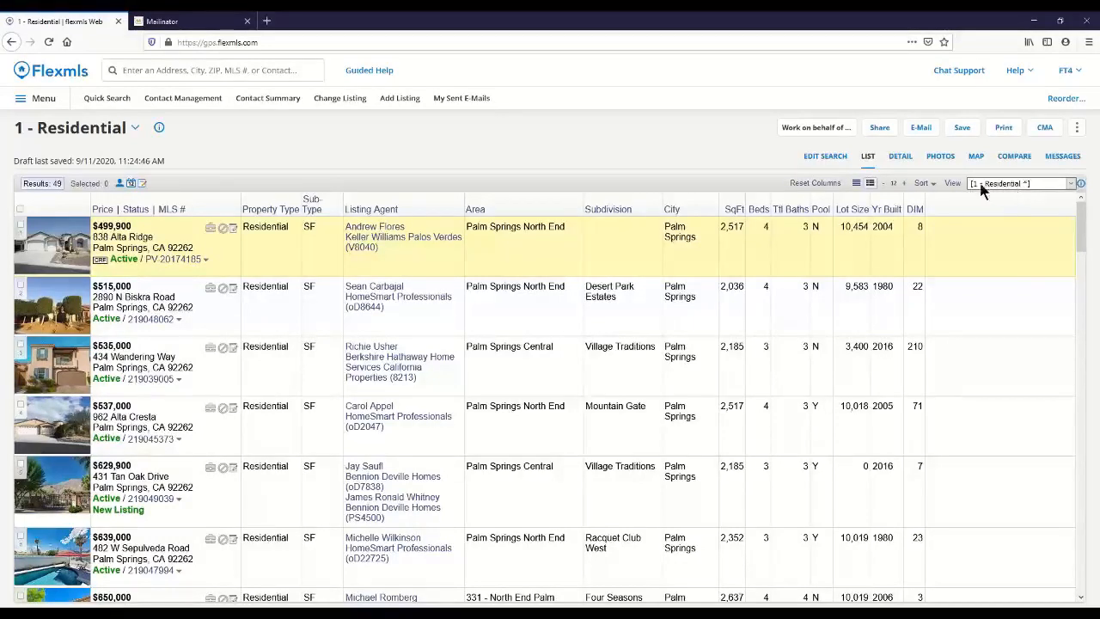
left_click(1065, 183)
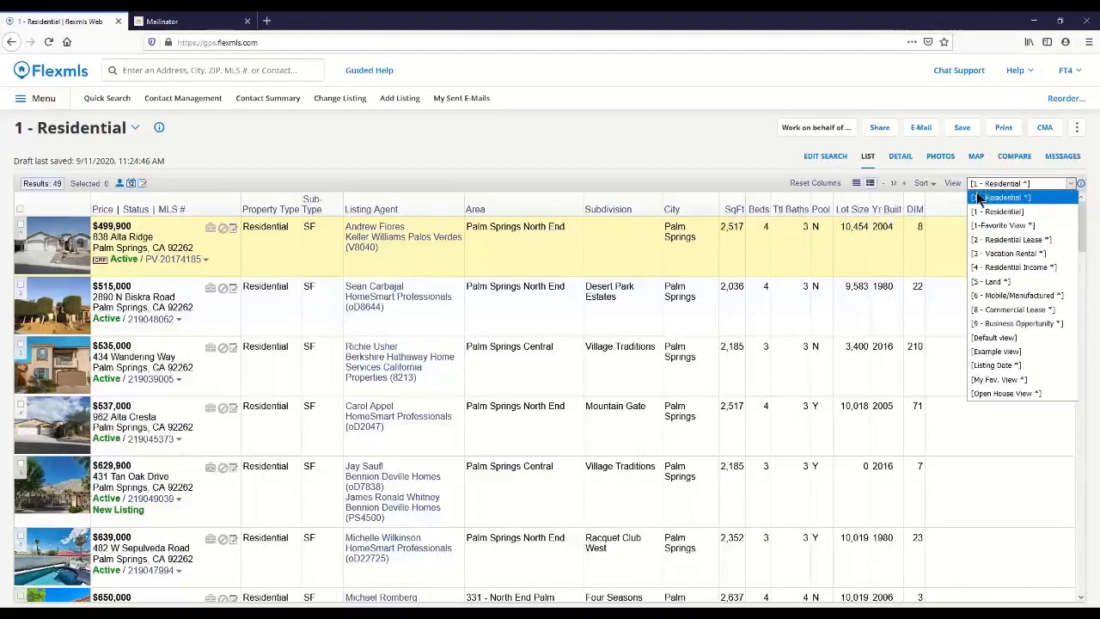
left_click(1039, 181)
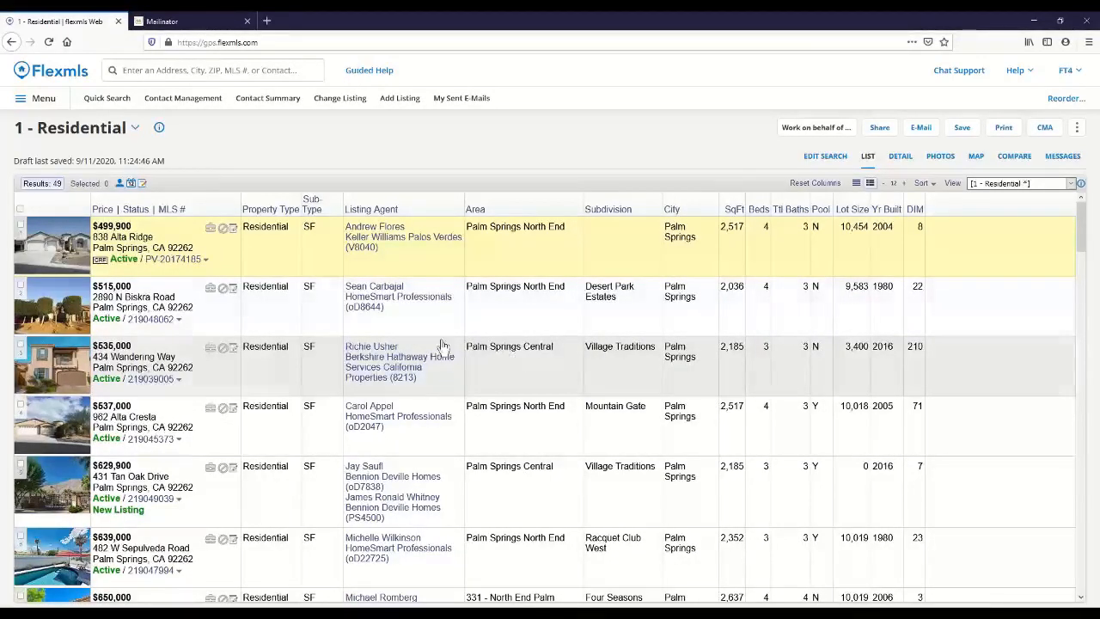
Step: Draw a polygon search area on the map around Downtown Palm Springs, Tahquitz River Estates and Deepwell Estates
left_click(976, 163)
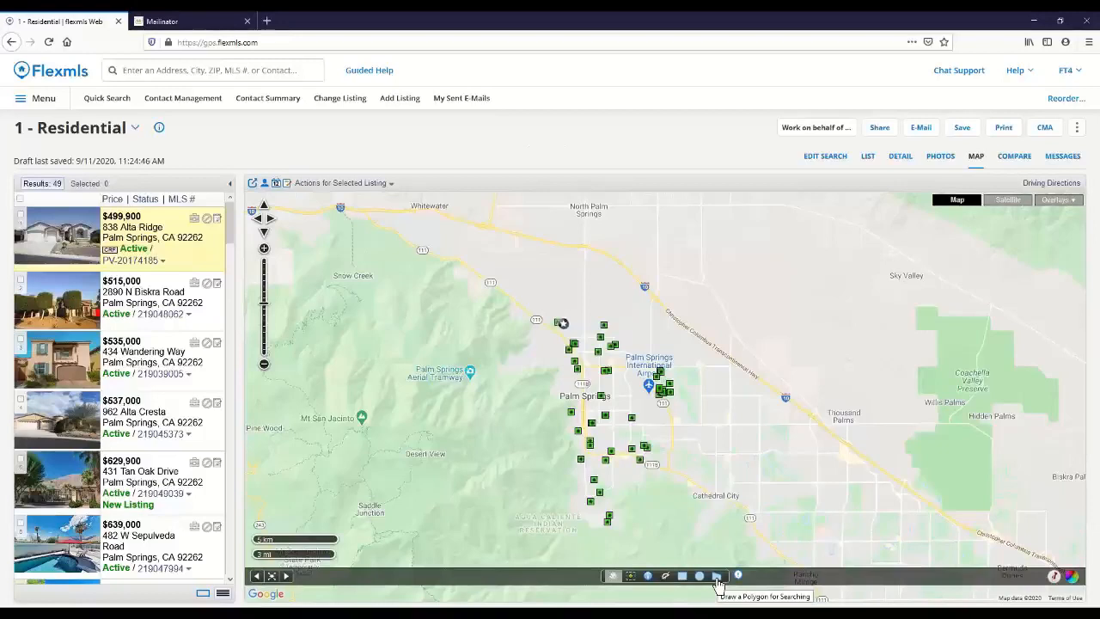
left_click(717, 577)
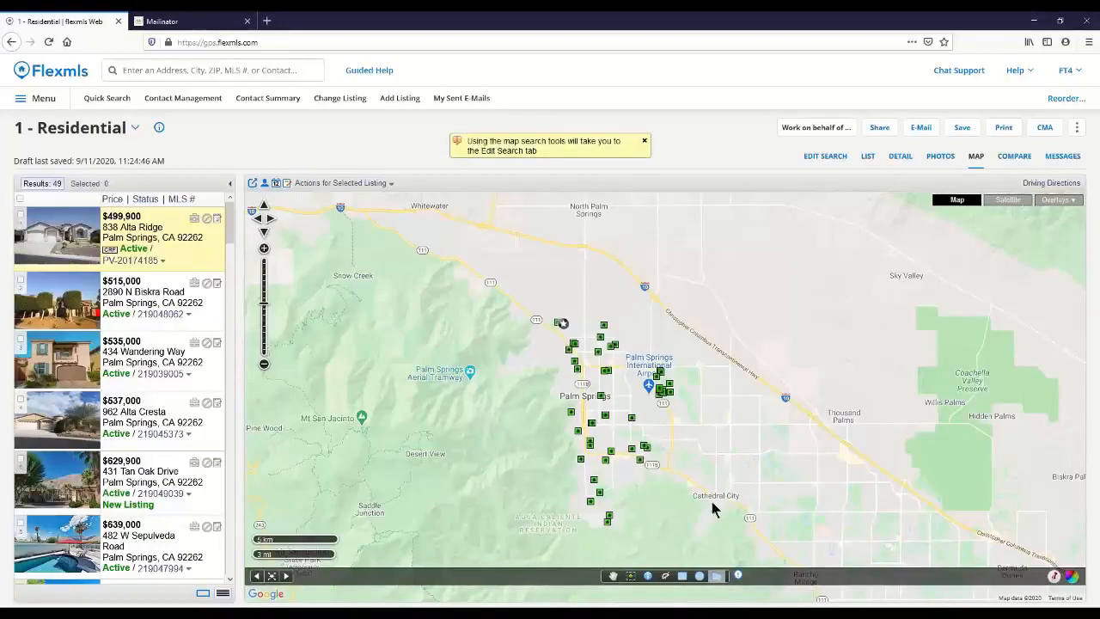
left_click(664, 465)
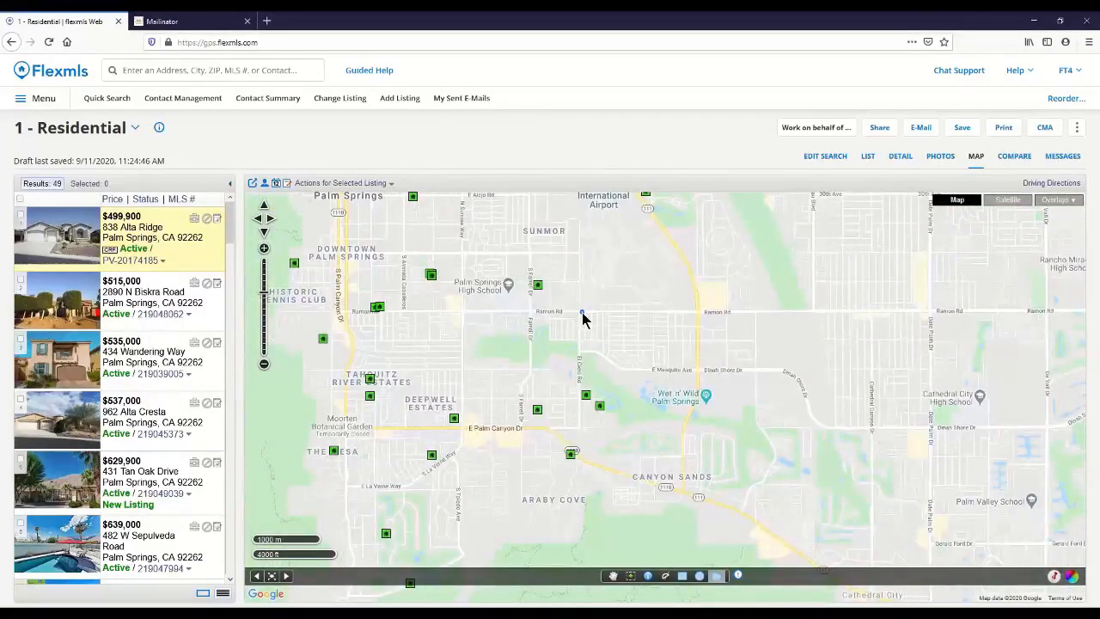
left_click(577, 432)
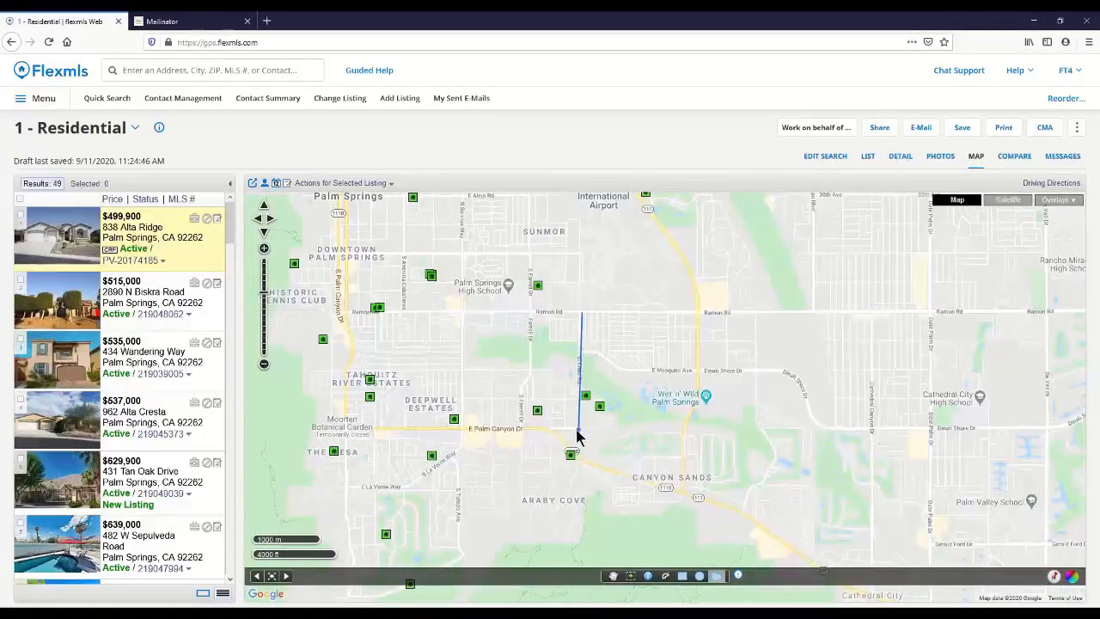
left_click(344, 428)
left_click(344, 372)
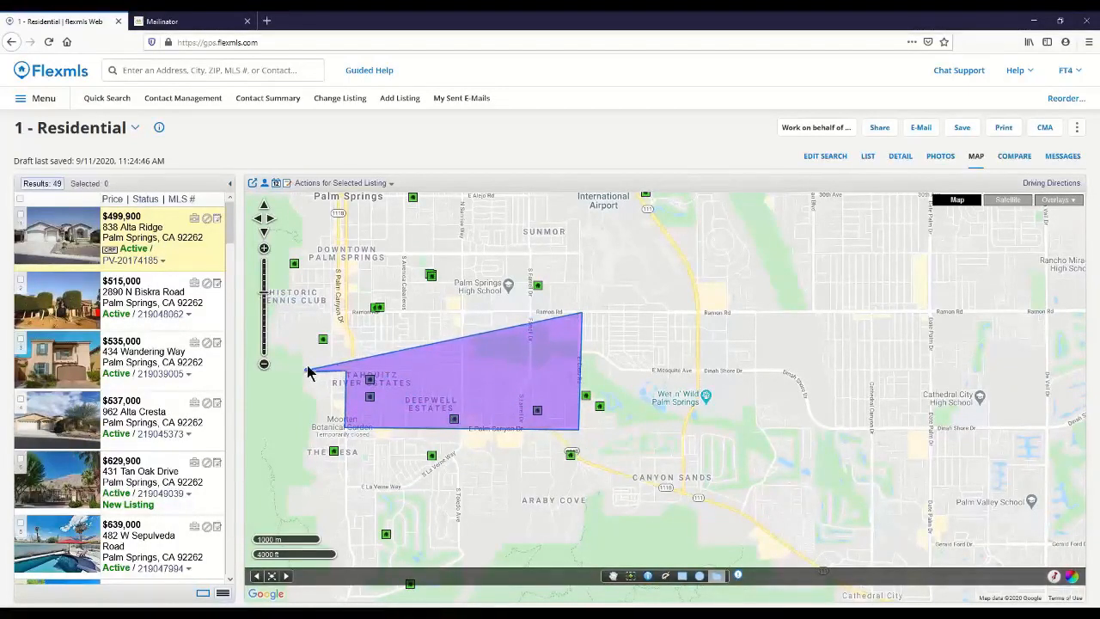
left_click(307, 371)
double_click(282, 317)
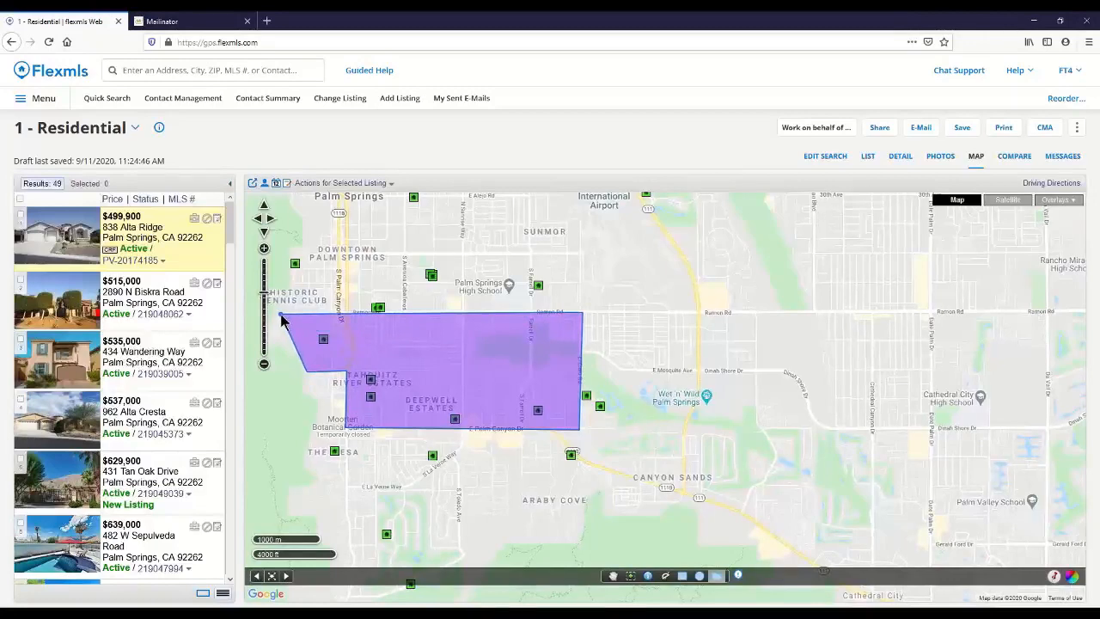
left_click_drag(345, 316, 344, 261)
double_click(343, 261)
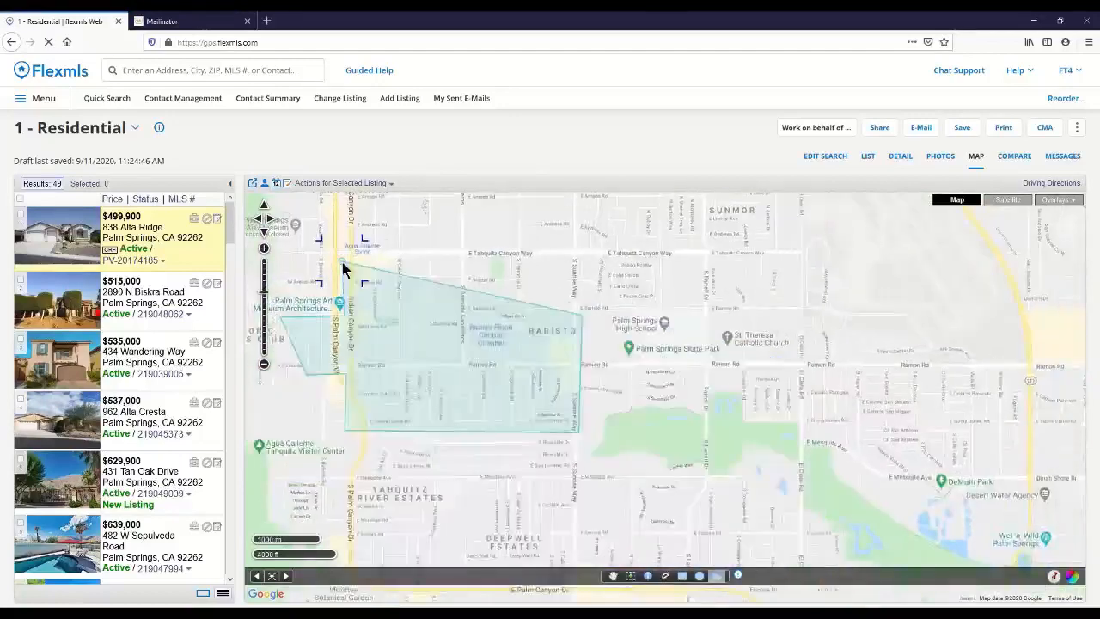
left_click_drag(344, 261, 582, 307)
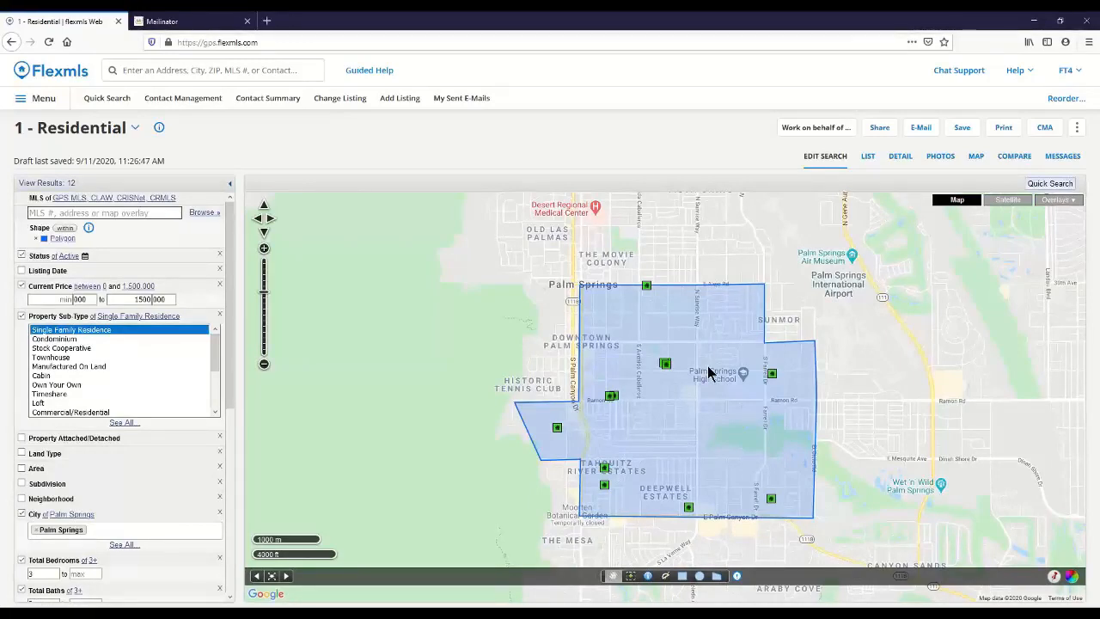
Step: List the polygon search results and select all except the $949,500 listing, the second $1,129,000 listing and the $1,345,000 listing
left_click(867, 158)
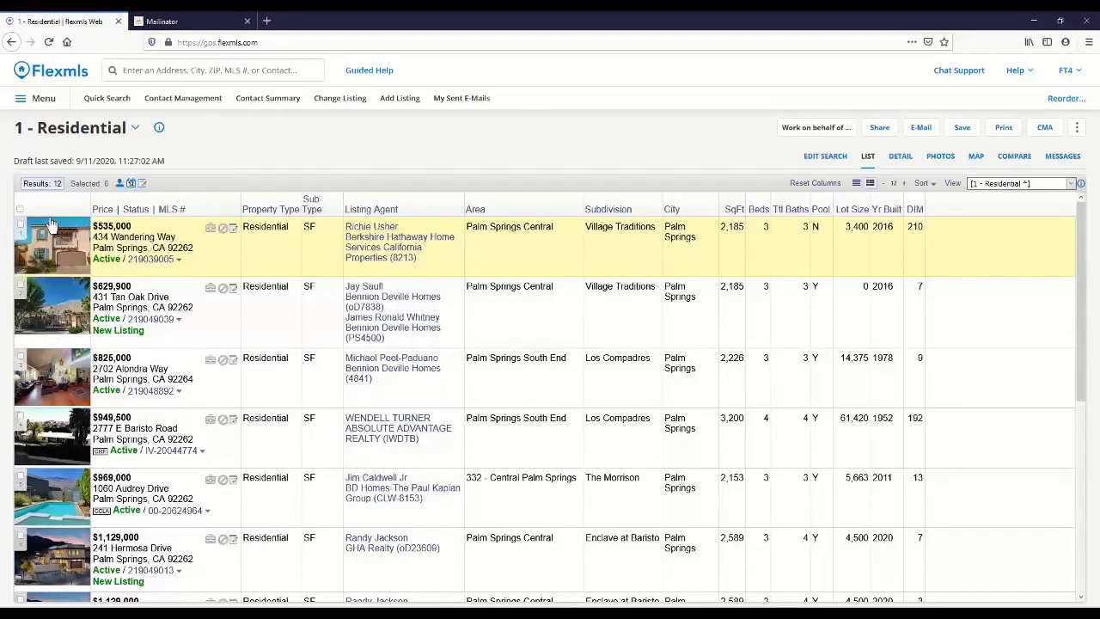
left_click(21, 211)
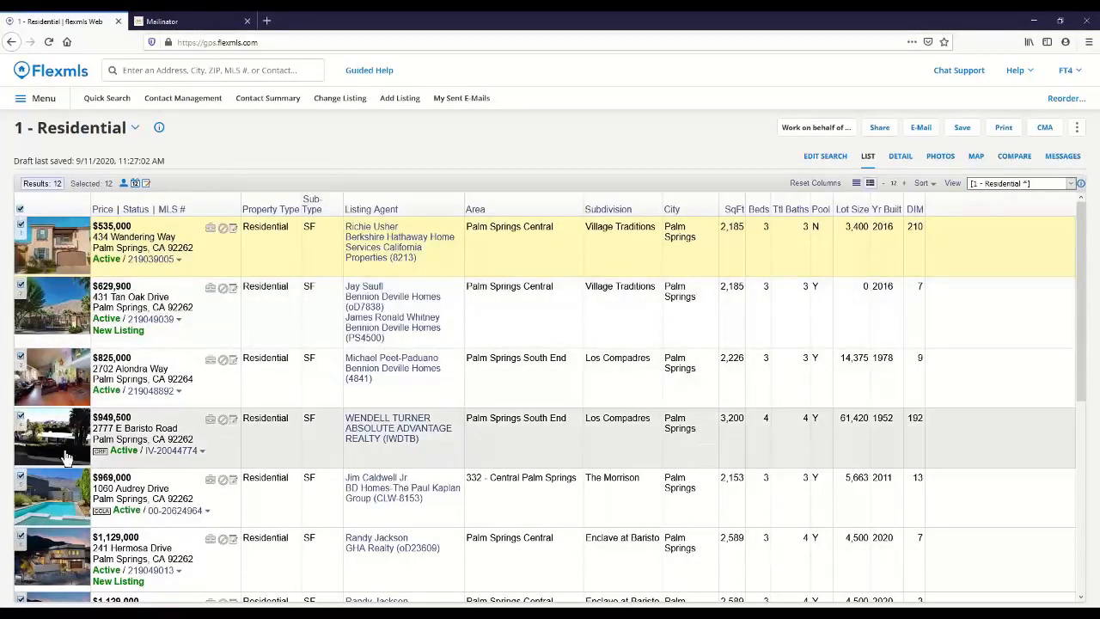
left_click(21, 418)
scroll(43, 498, "down", 2)
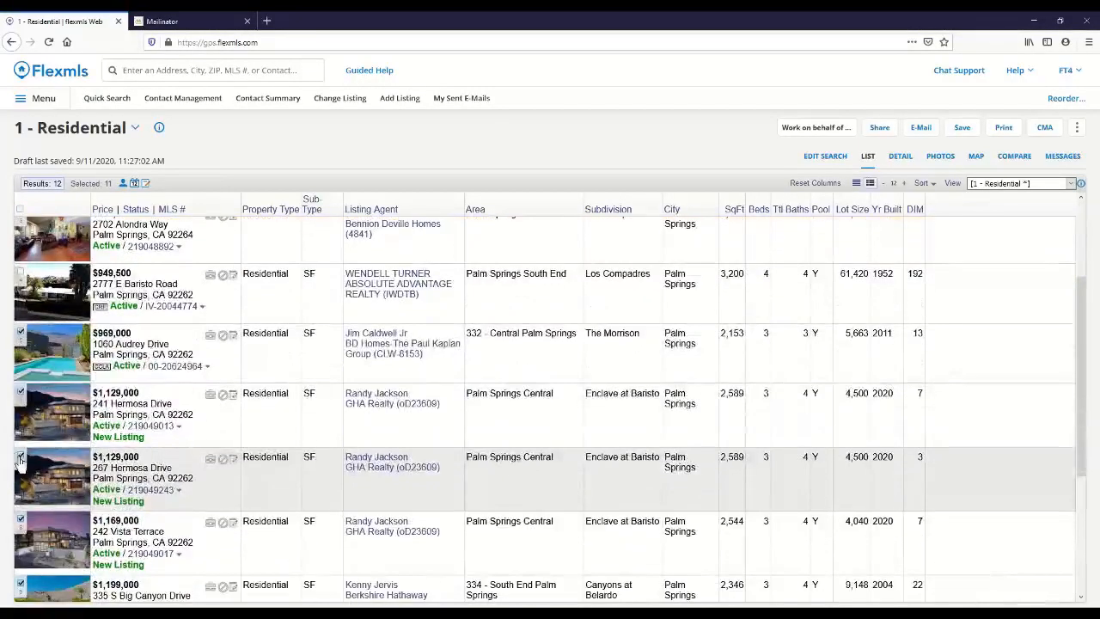
left_click(20, 458)
scroll(36, 550, "down", 2)
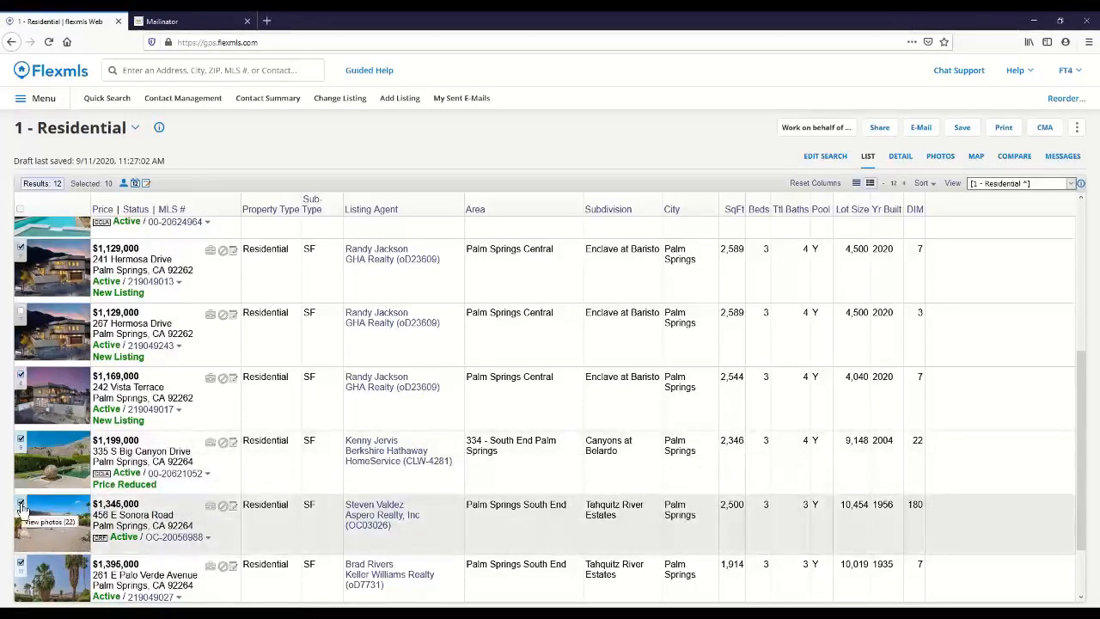
left_click(20, 505)
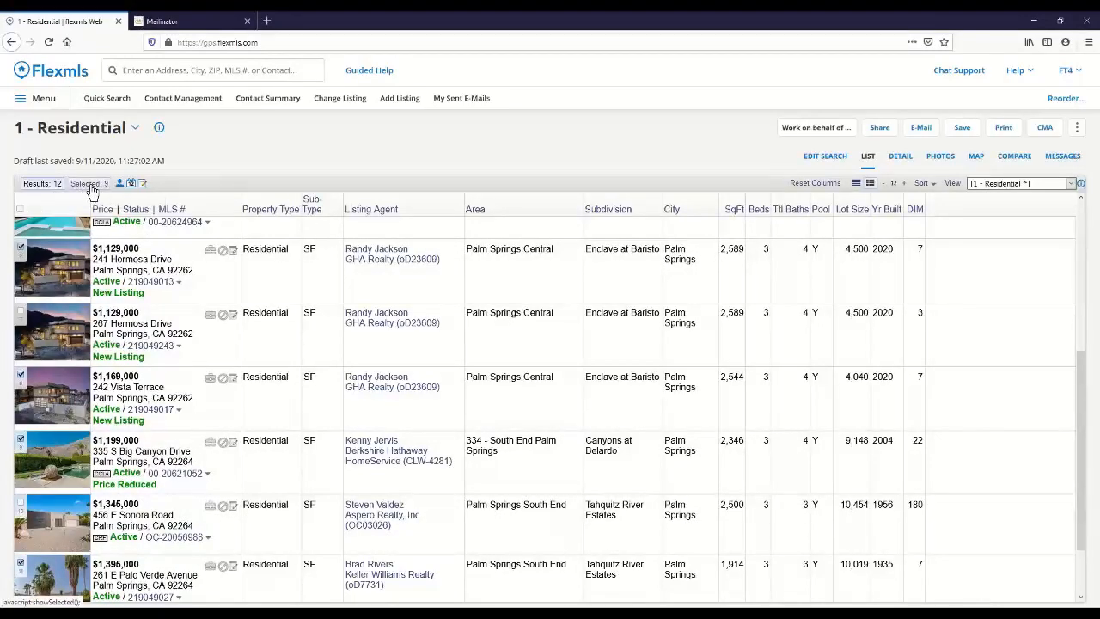
Step: Show only the selected listings, and switch their selection off and back on
left_click(91, 184)
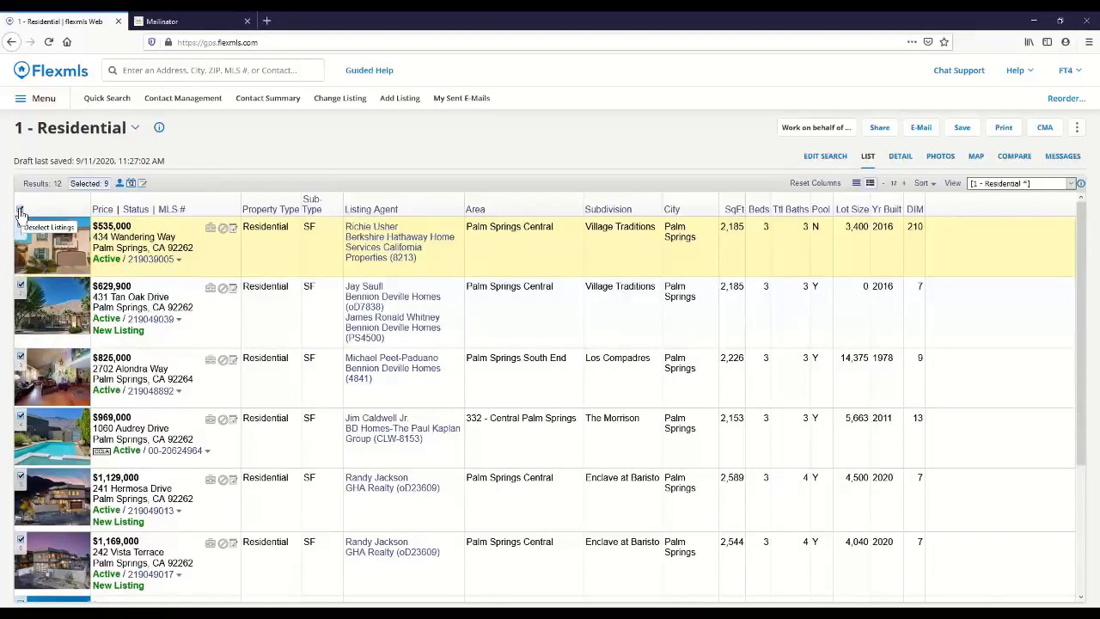
left_click(21, 211)
left_click(20, 211)
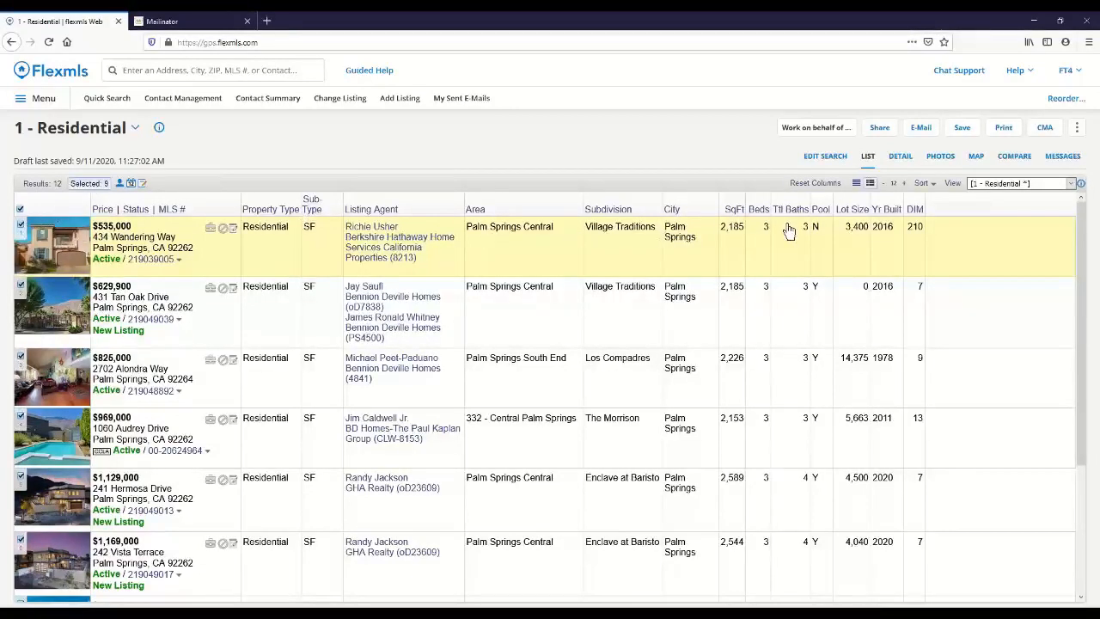
Step: Start saving the search as new, naming it "Rancho SFR 3+ bed 3+bath under 1.5M" based on an existing search name
left_click(962, 129)
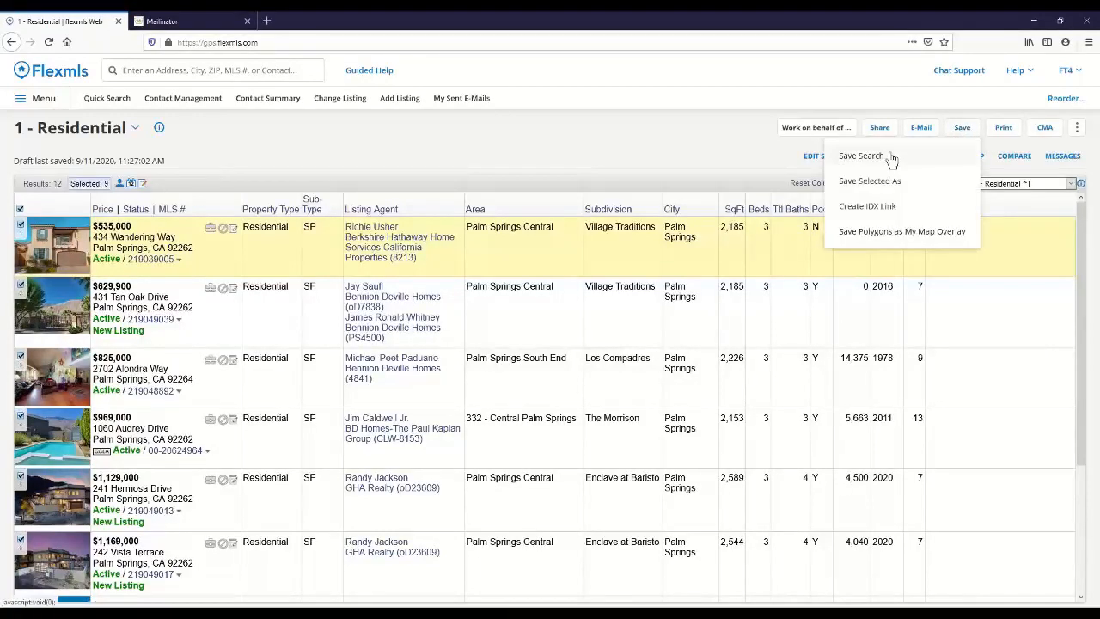
left_click(861, 156)
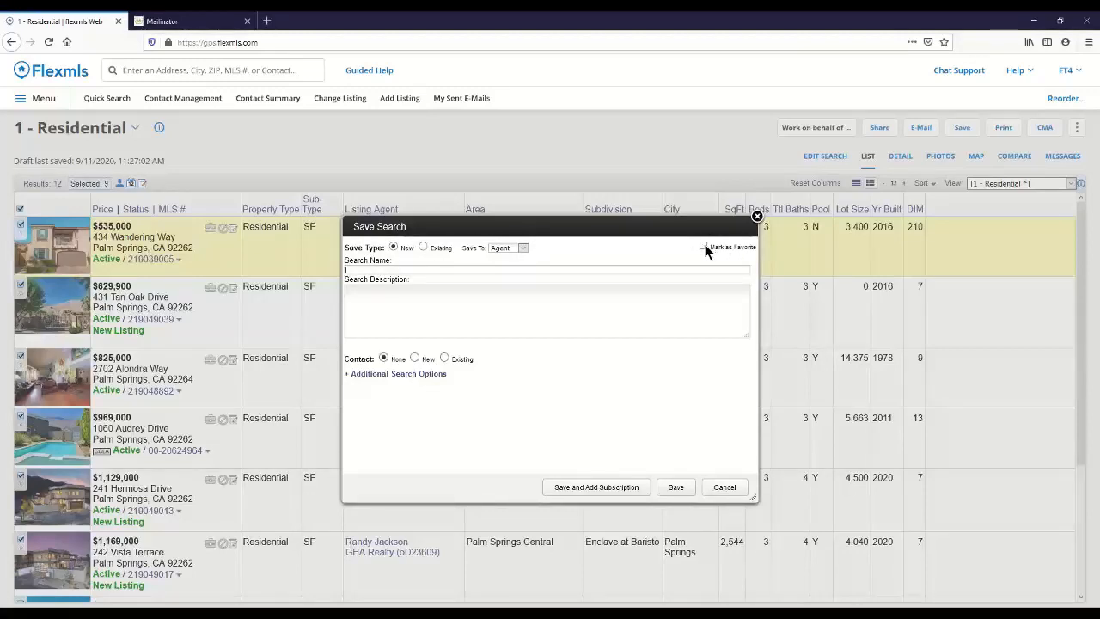
left_click(377, 269)
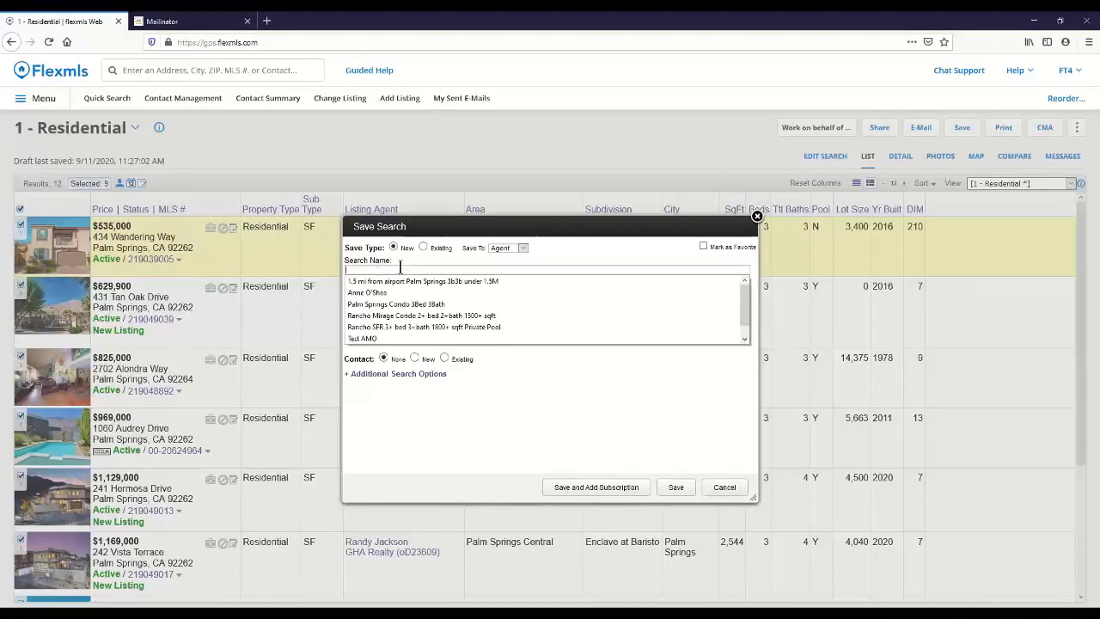
left_click(386, 326)
left_click(386, 327)
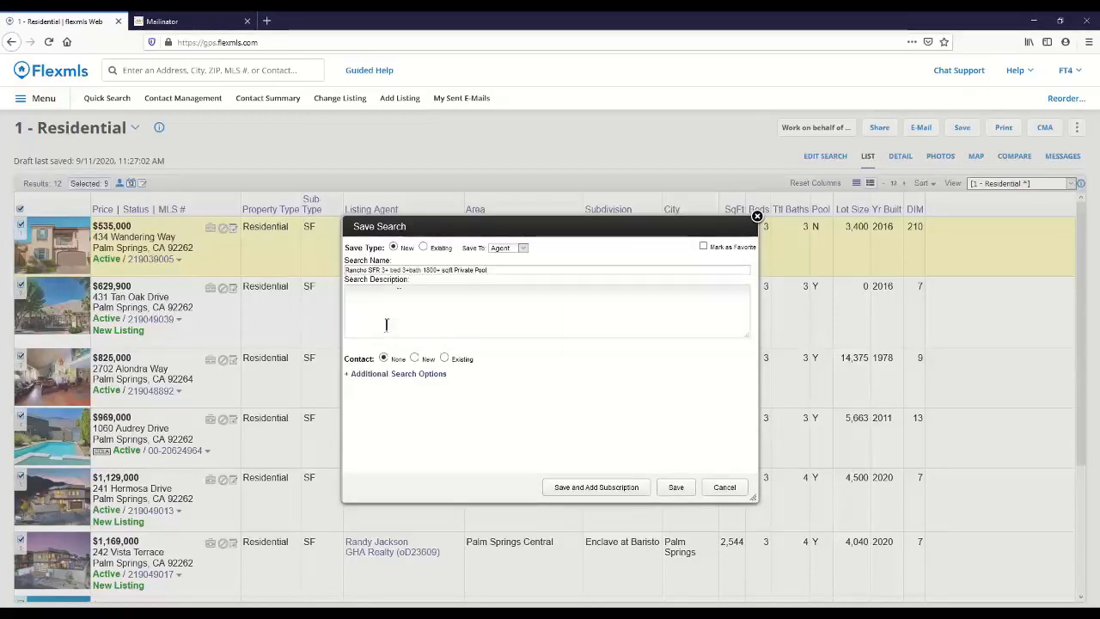
left_click_drag(421, 269, 528, 261)
key("ctrl+c")
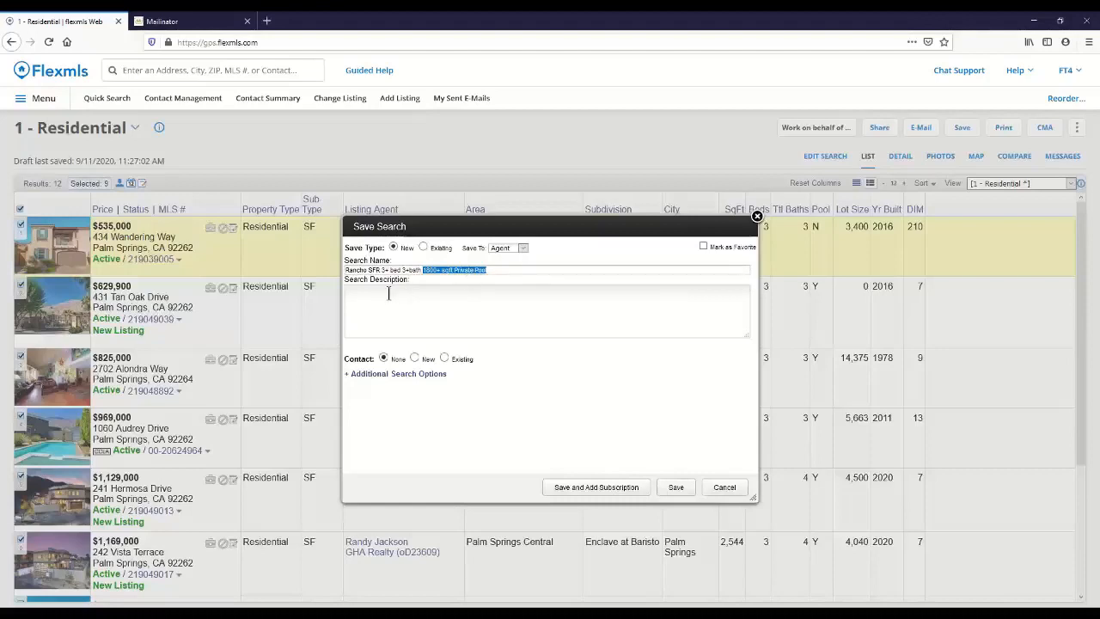
key("BackSpace")
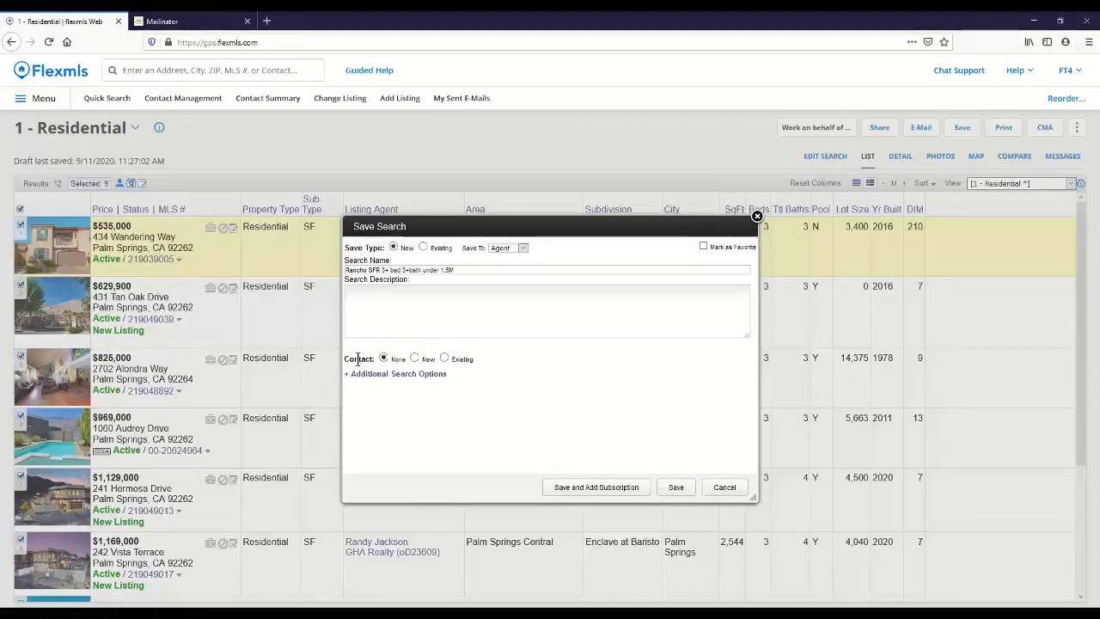
Step: Attach a new contact with display name and e-mail to the search, with a Portal account and an invitation to the portal
left_click(415, 359)
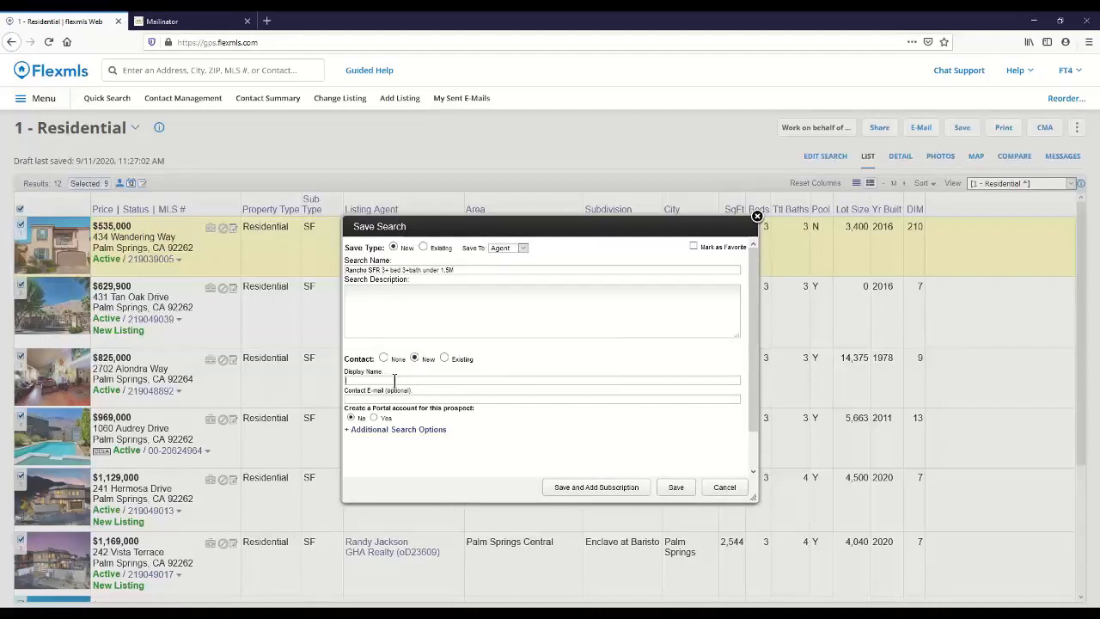
type("Luke Skyw")
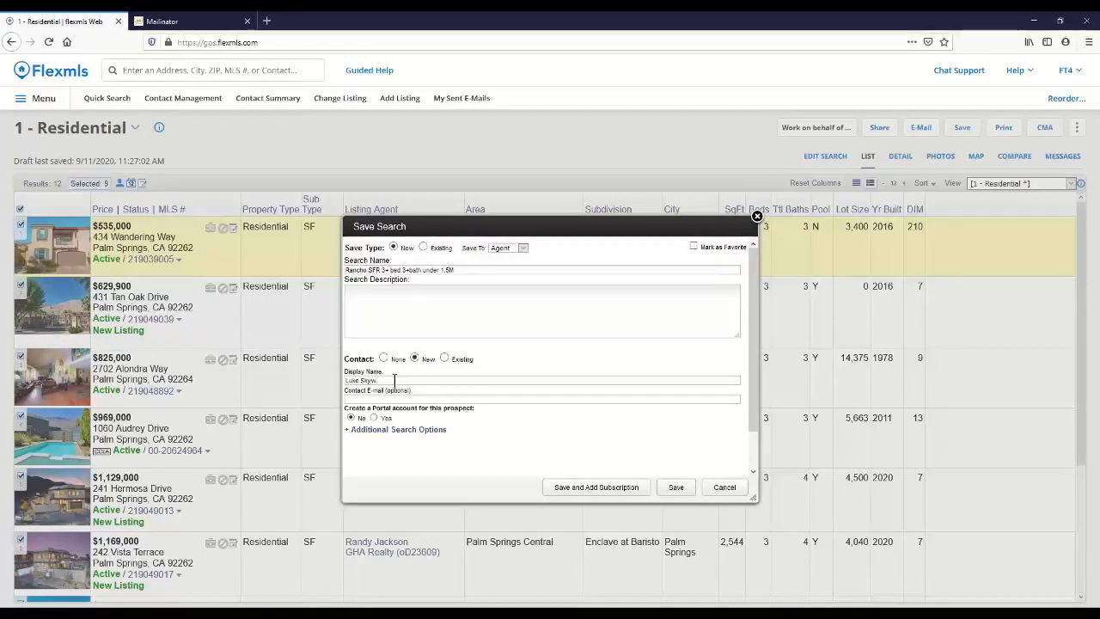
type("alker")
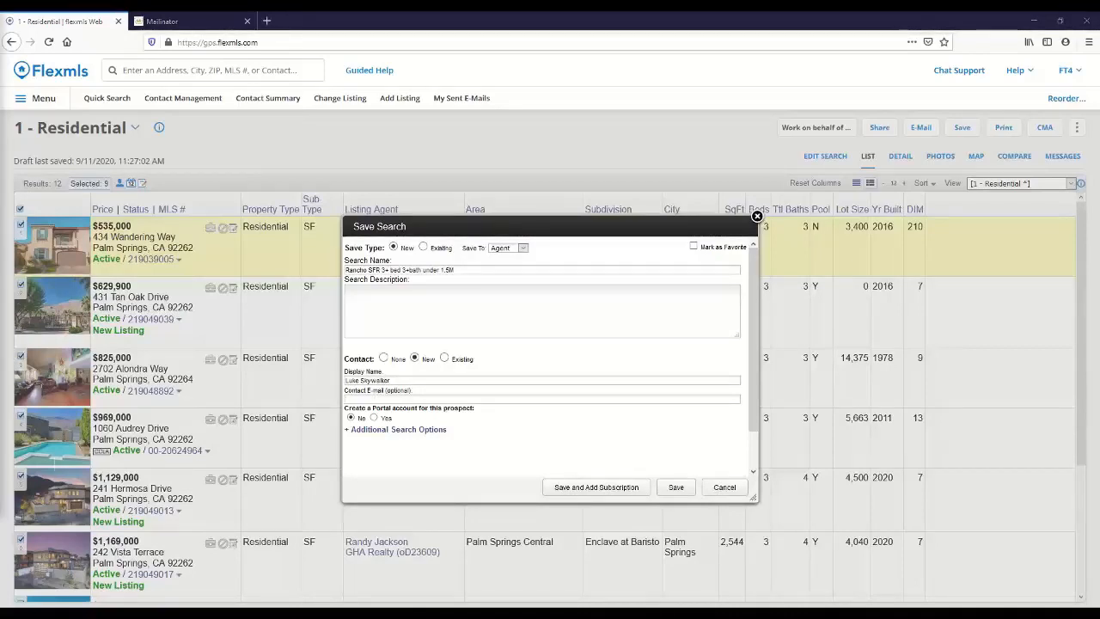
left_click(393, 400)
key("ctrl+v")
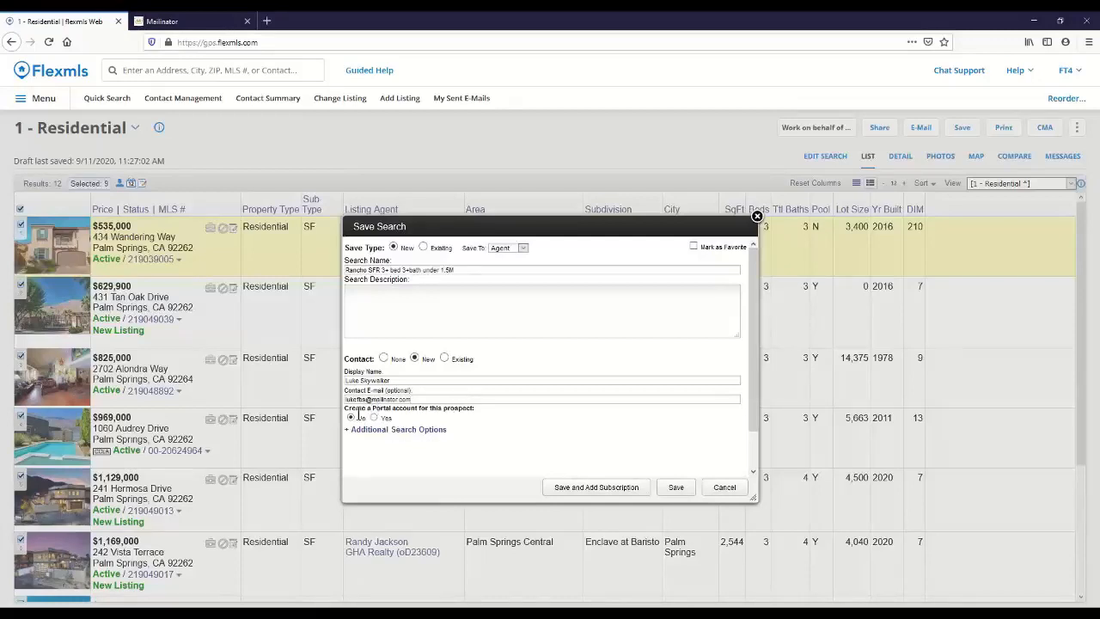
left_click(374, 418)
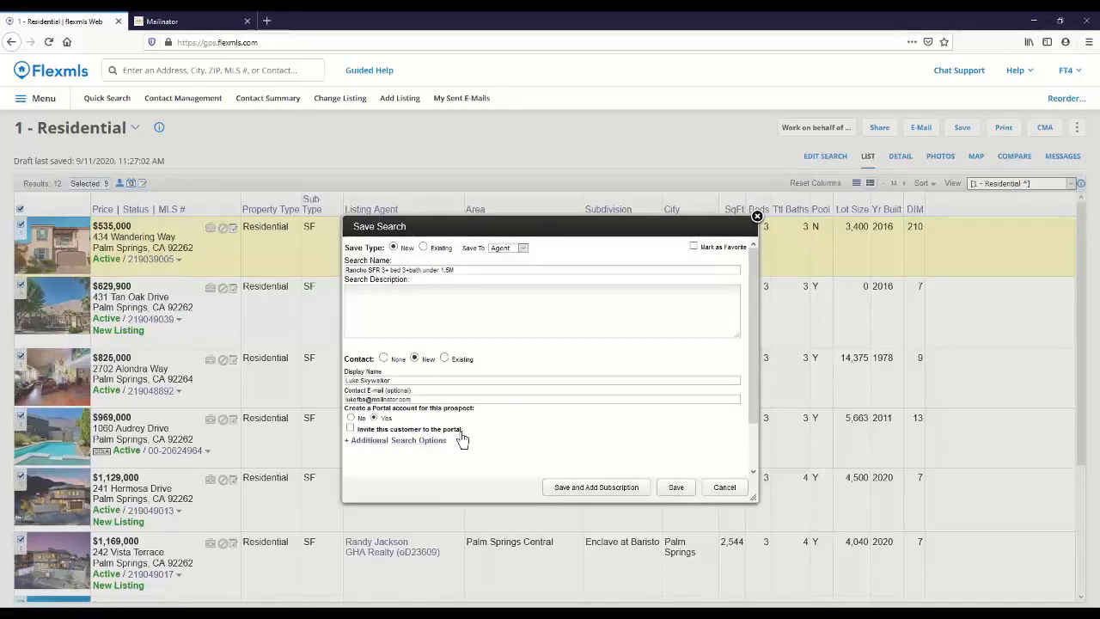
left_click(349, 427)
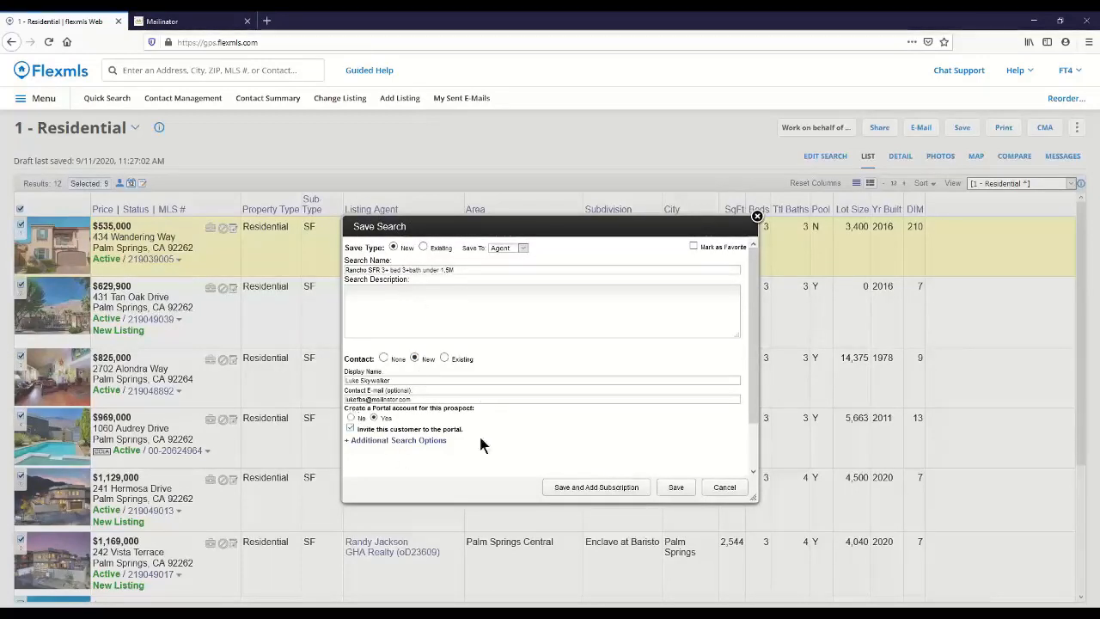
Step: Save the search and proceed to adding a subscription, enlarging and repositioning the subscription dialog so the e-mail body shows
left_click(635, 487)
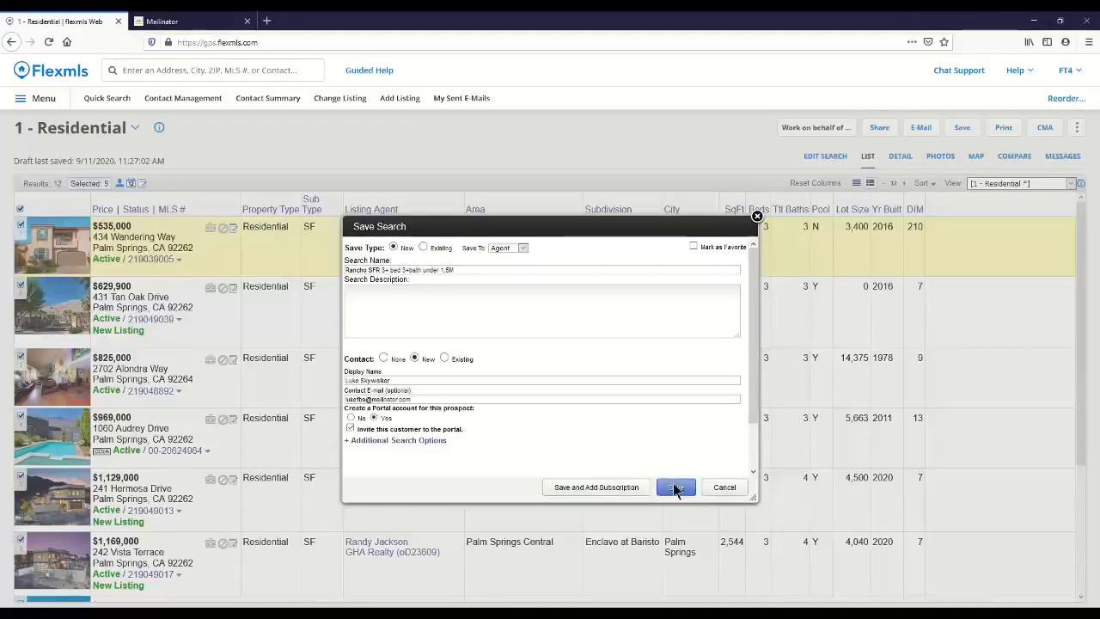
left_click(613, 496)
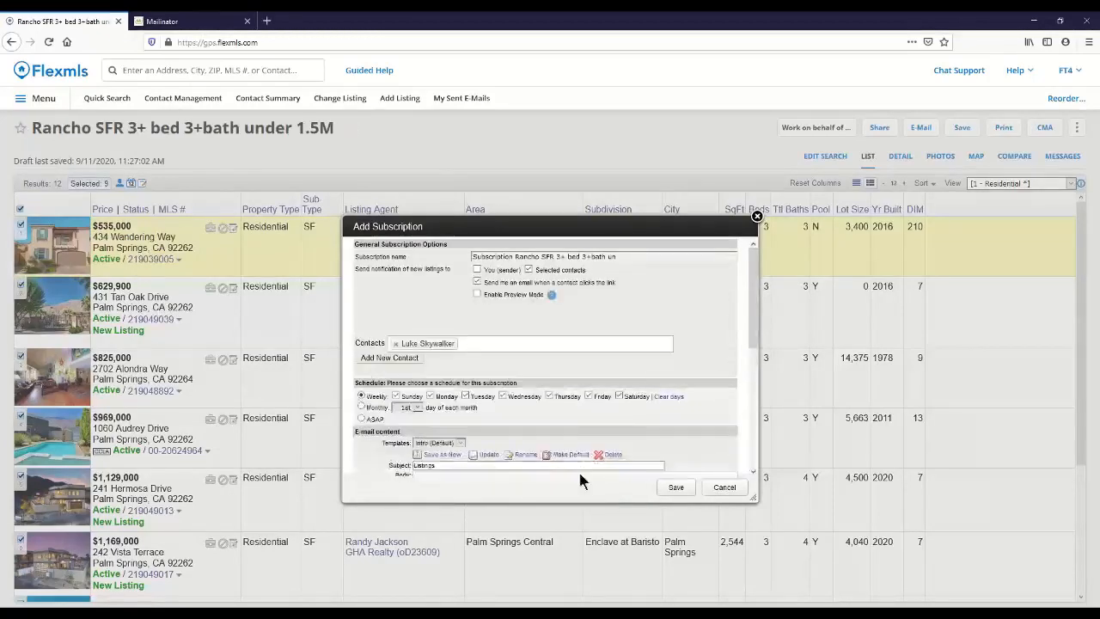
left_click_drag(633, 226, 617, 137)
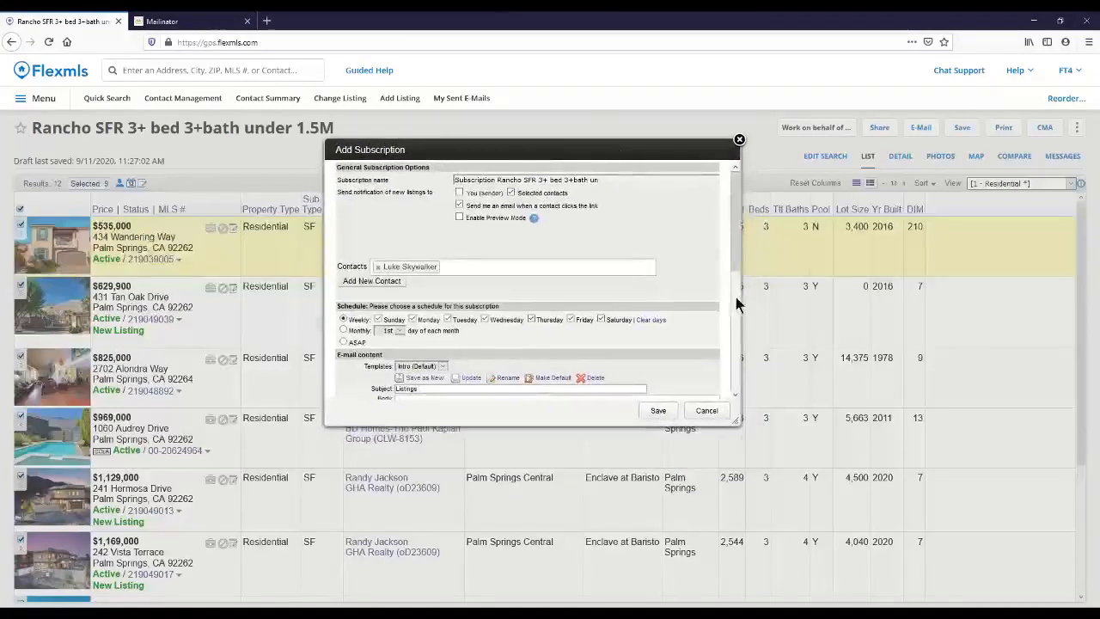
left_click_drag(741, 295, 864, 297)
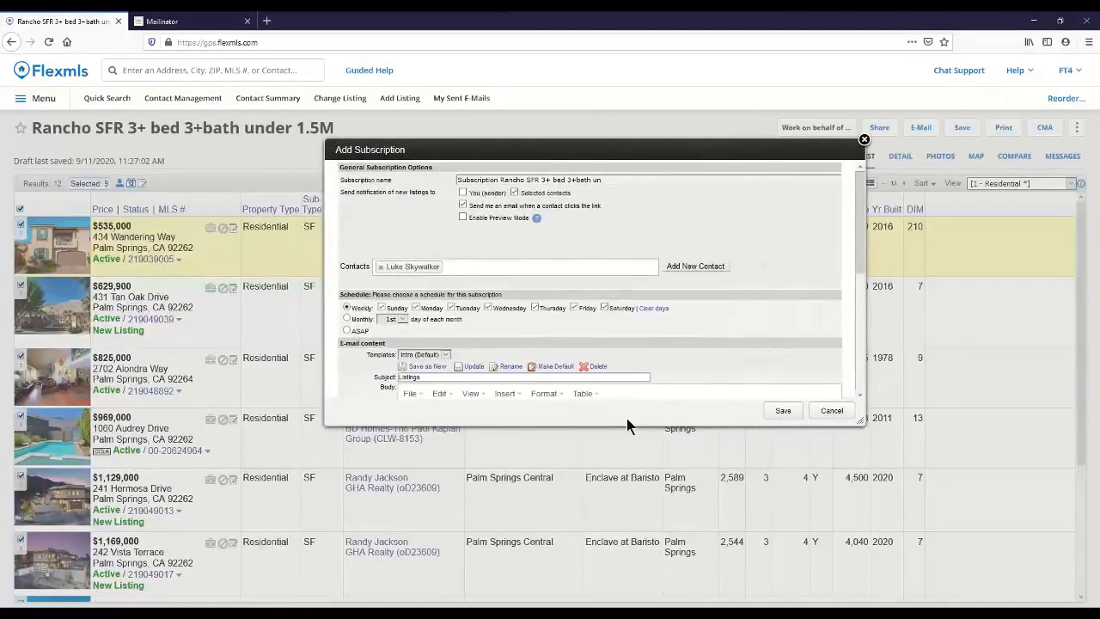
left_click_drag(618, 427, 642, 591)
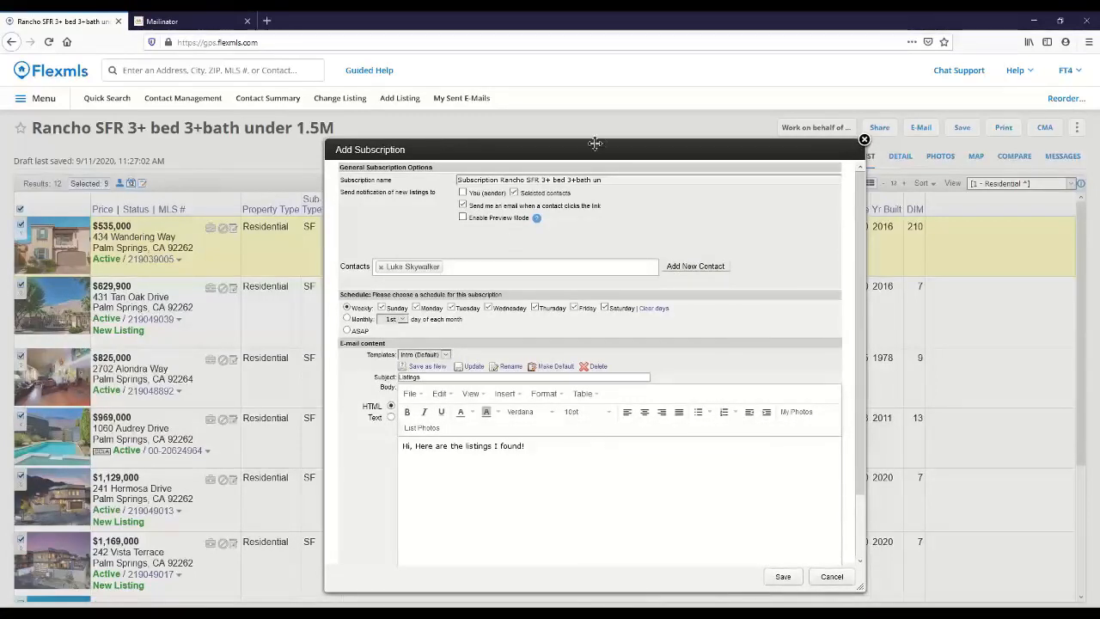
left_click_drag(595, 142, 579, 120)
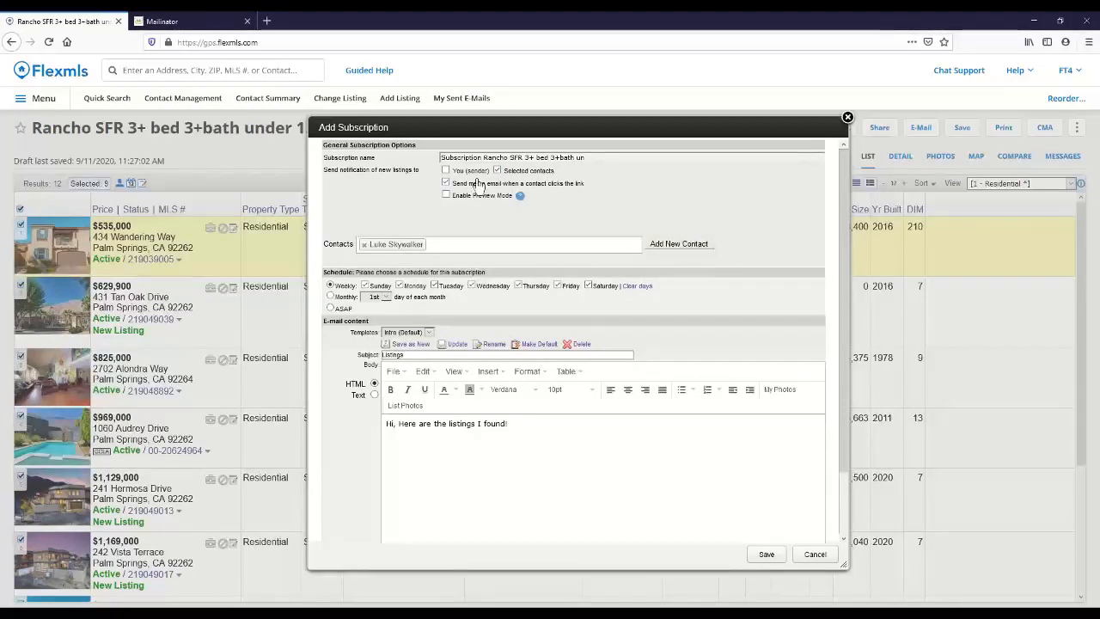
Step: Switch the e-mail notice for contact link clicks off and back on, and view the help explanation of Preview Mode
left_click(445, 184)
left_click(445, 184)
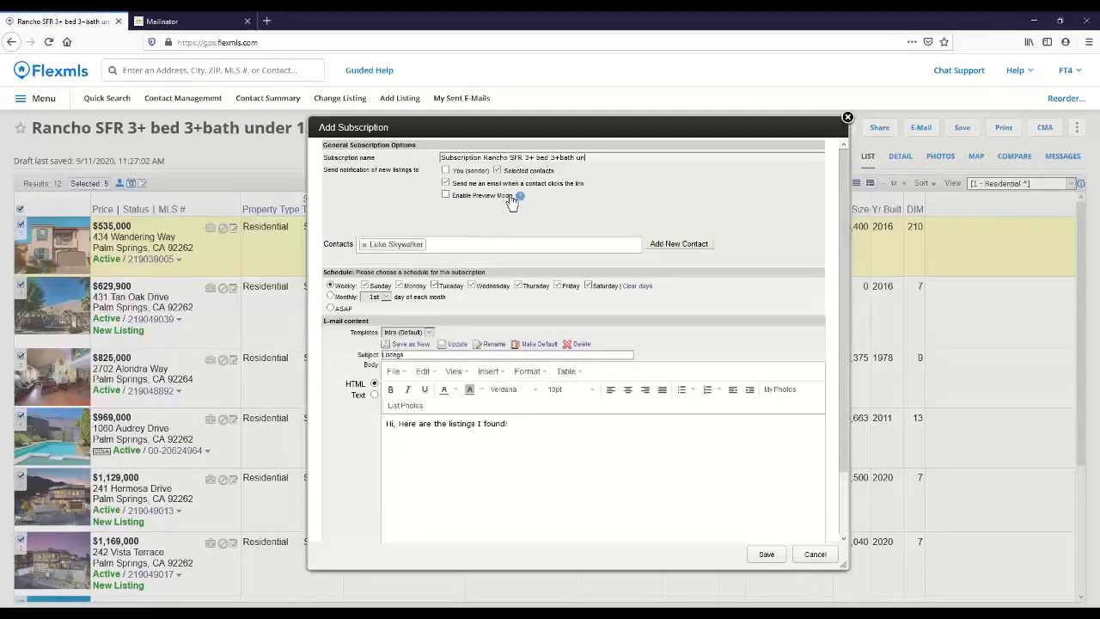
mouse_move(519, 196)
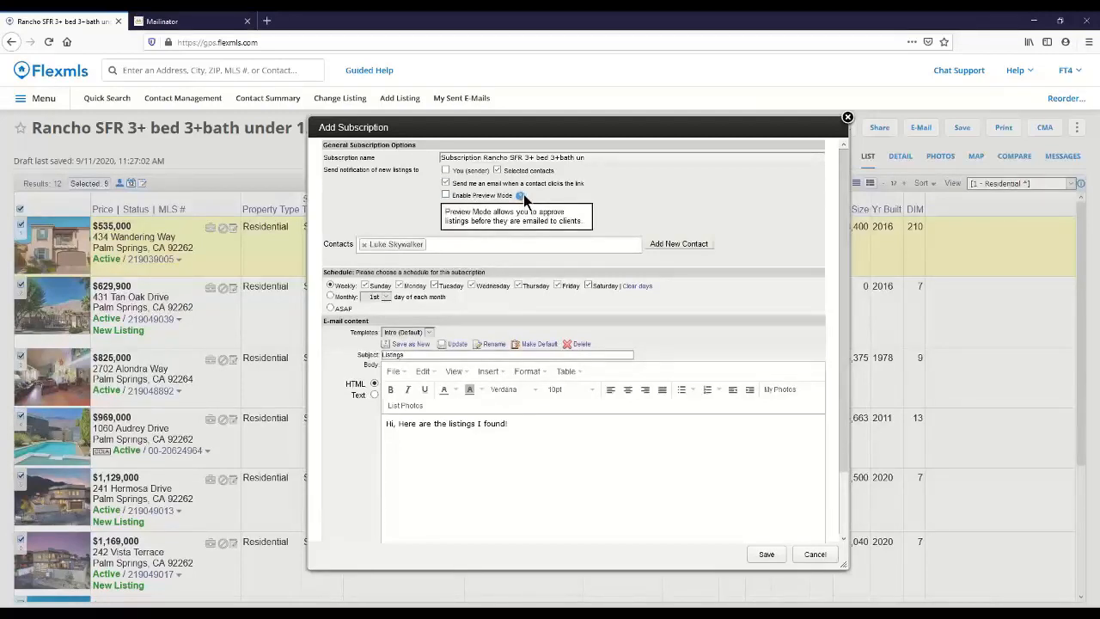
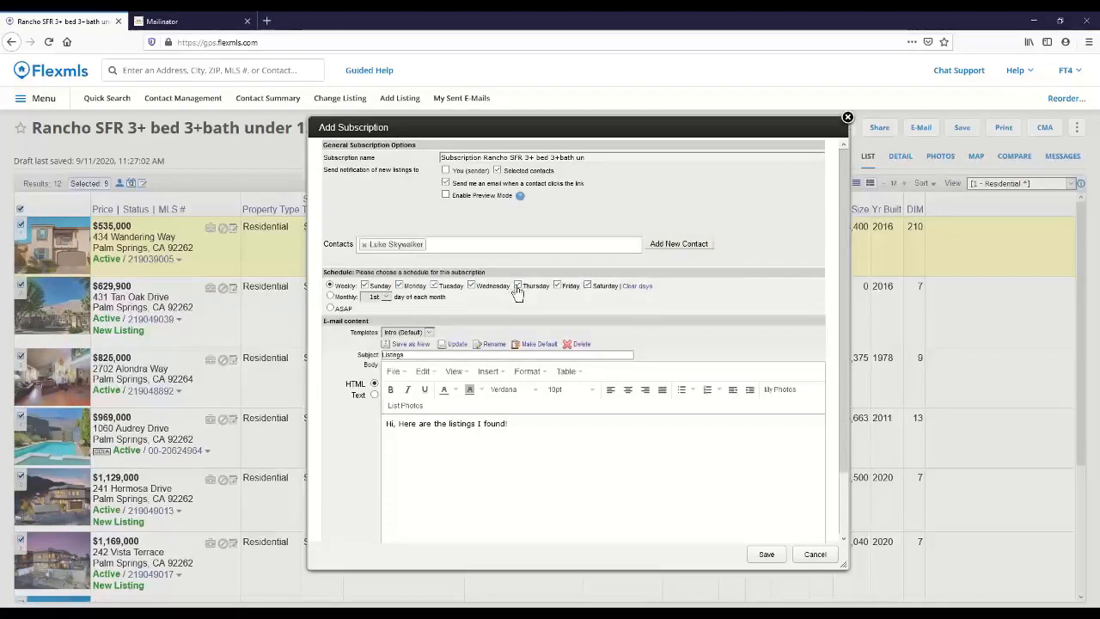
Step: Clear the weekly schedule's selected days and choose only Thursday, Friday and Saturday for the subscription
left_click(639, 286)
left_click(517, 285)
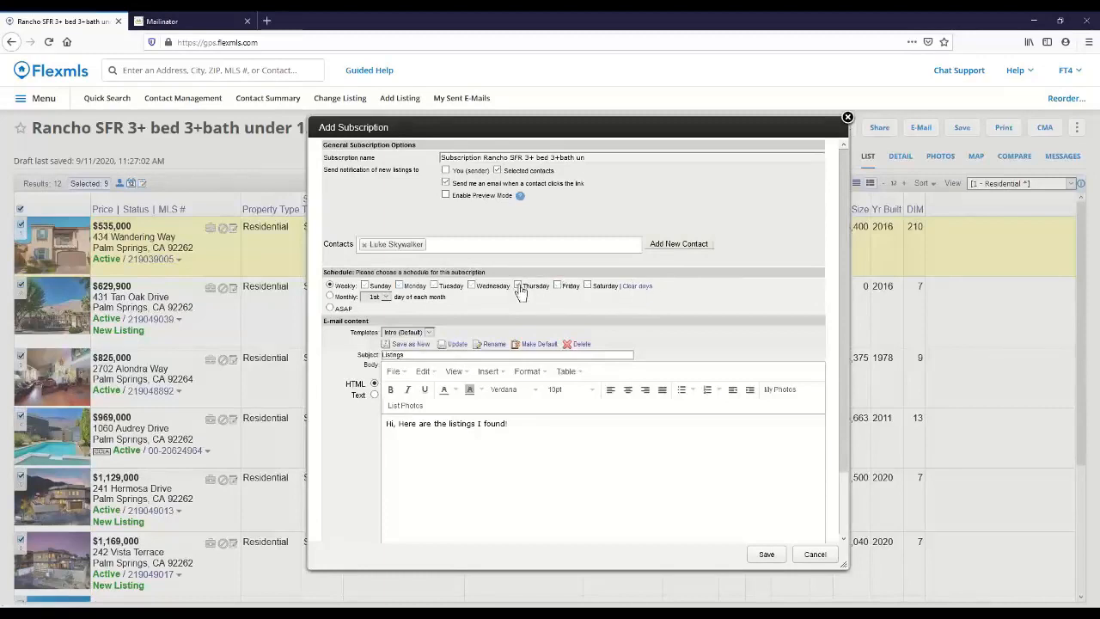
left_click(557, 287)
left_click(586, 286)
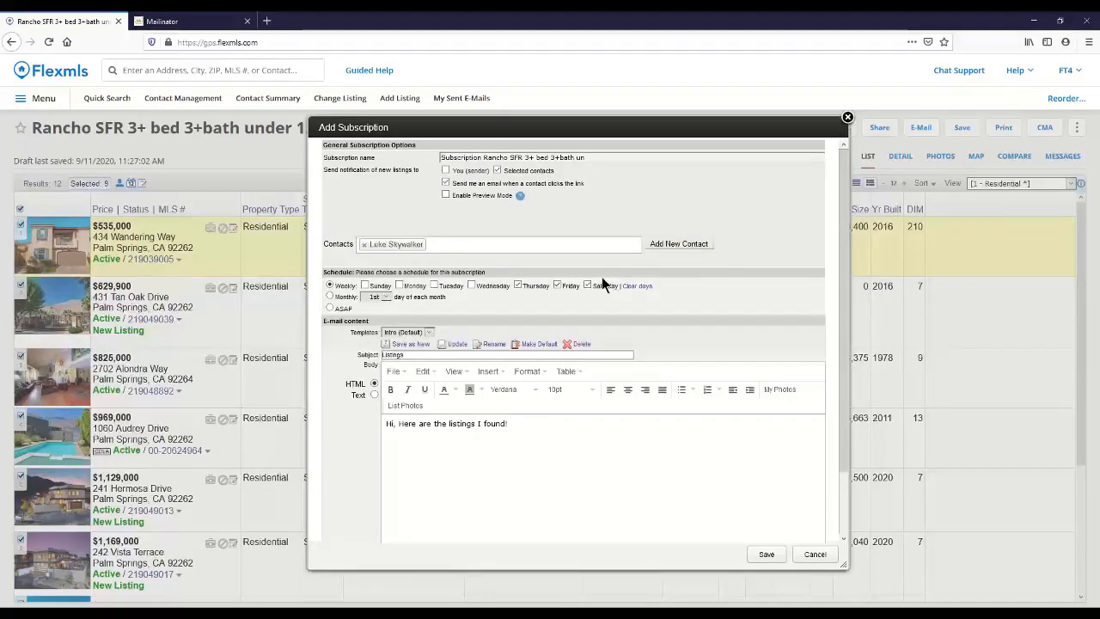
left_click(517, 285)
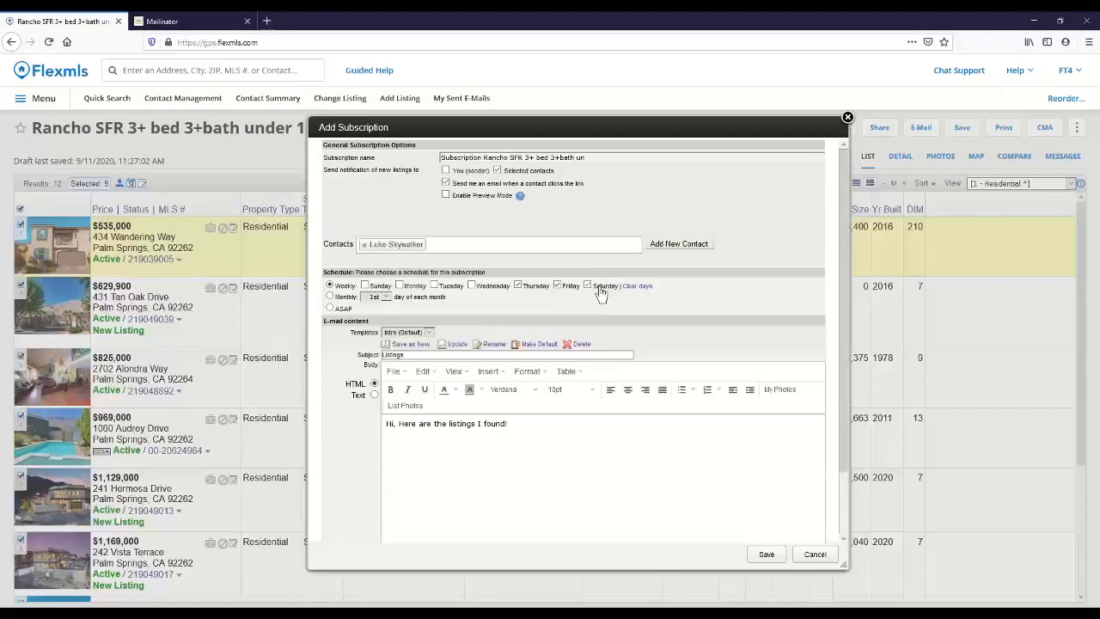
Step: Look through the monthly schedule's day-of-month choices and set the subscription schedule to ASAP
left_click(329, 297)
left_click(386, 297)
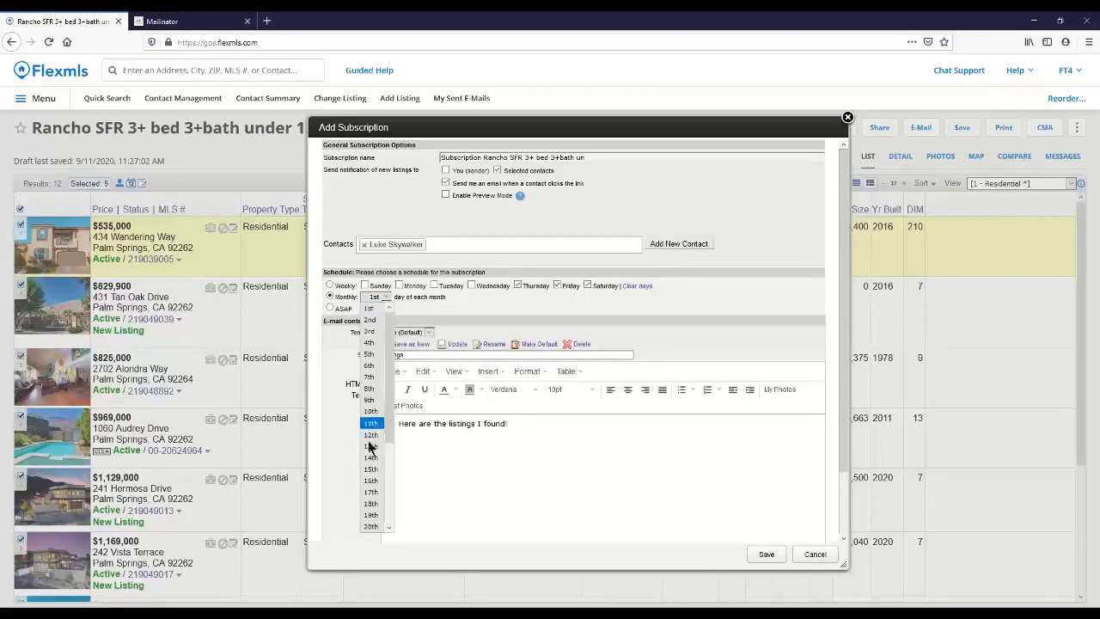
left_click(474, 303)
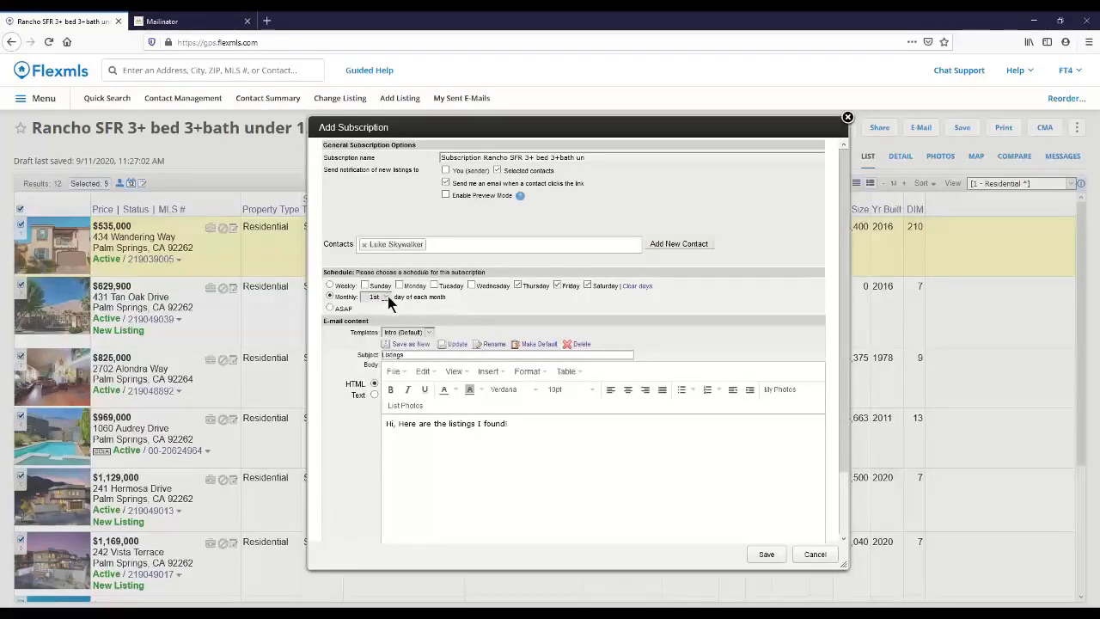
left_click(330, 309)
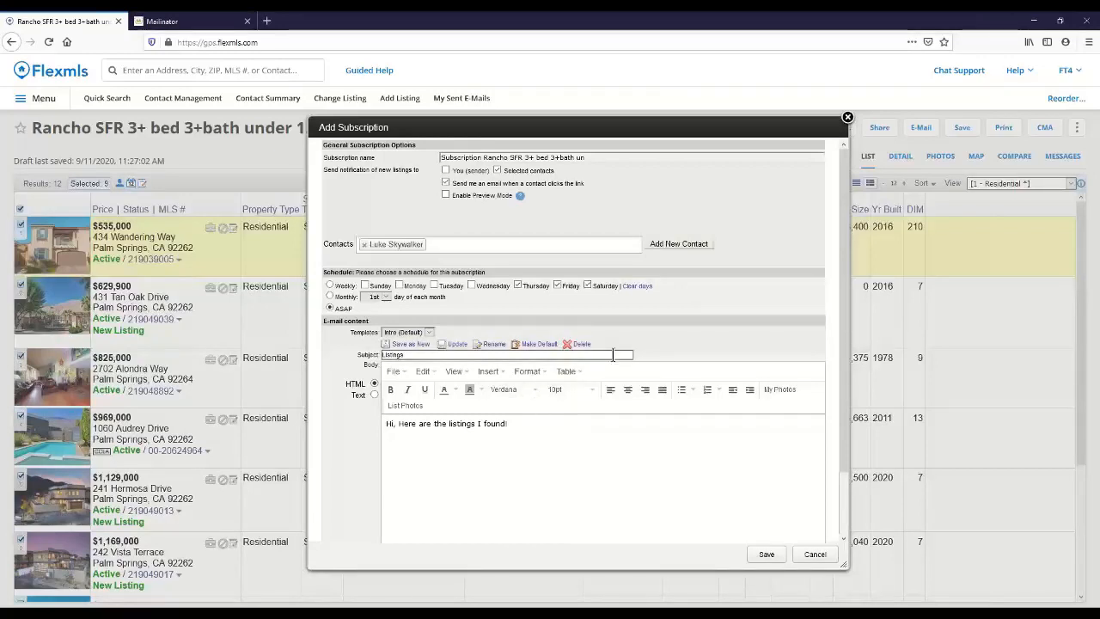
Step: Apply the Subscriptions template to the subscription's e-mail content and save the subscription
left_click(428, 333)
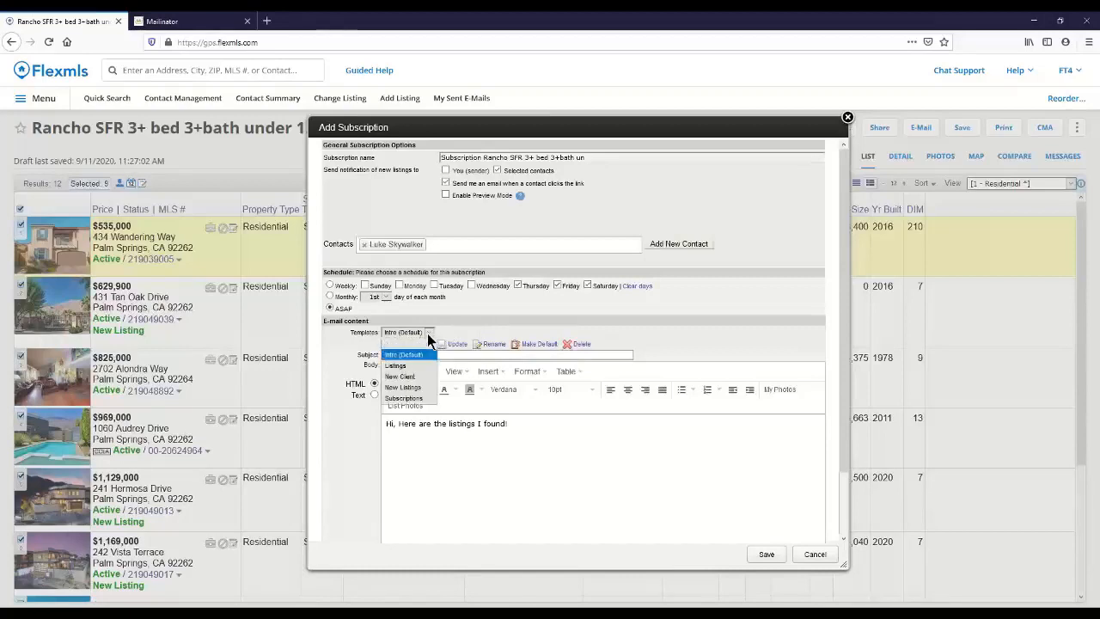
left_click(417, 400)
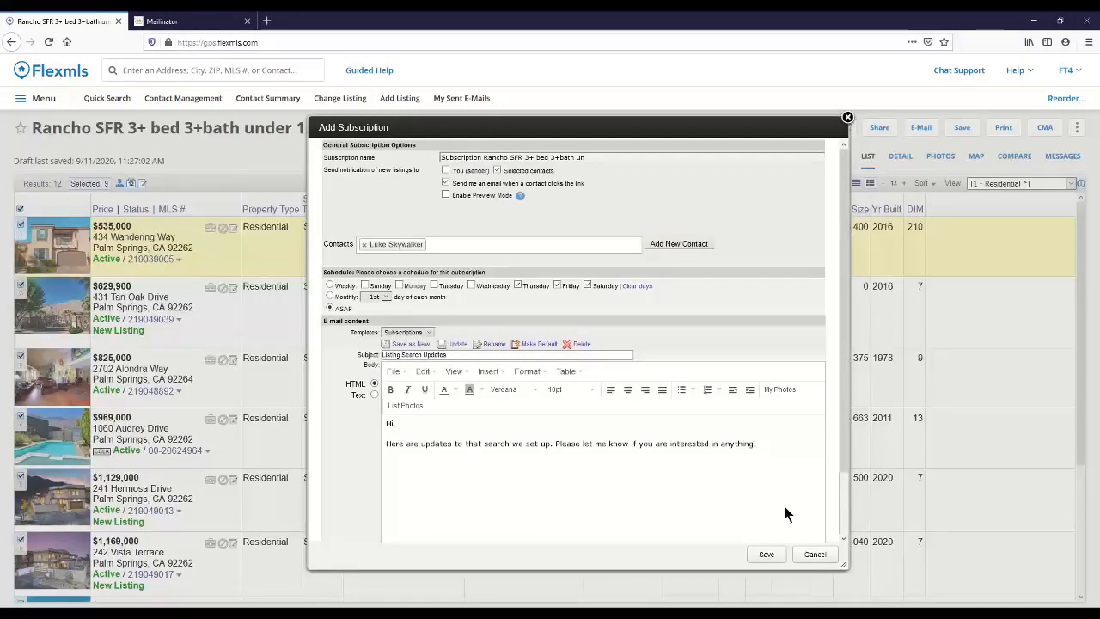
scroll(783, 506, "down", 2)
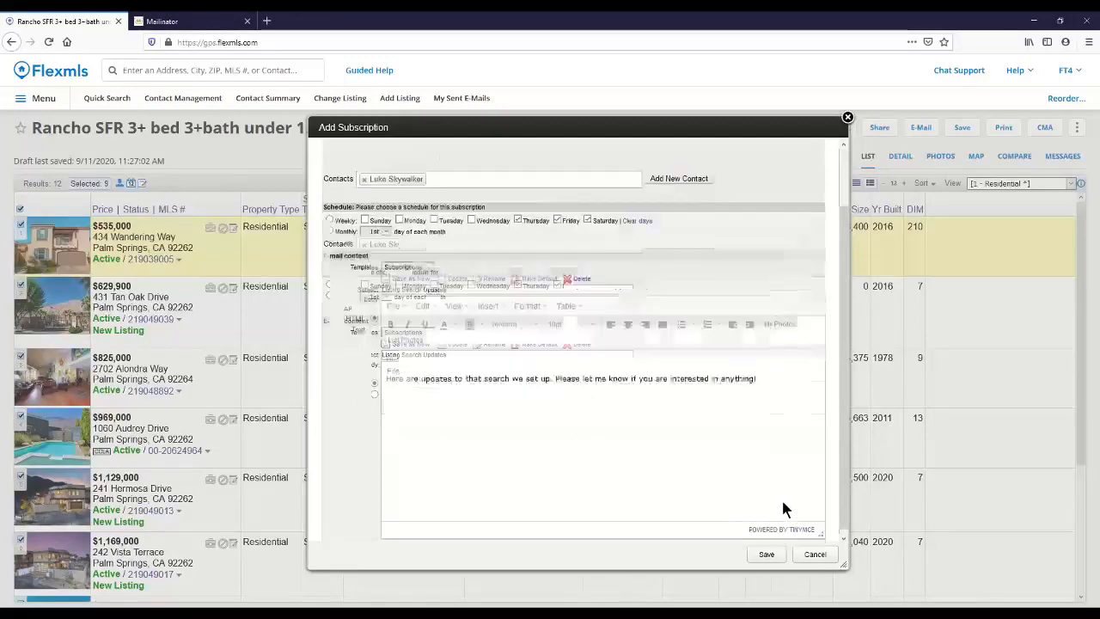
left_click(765, 555)
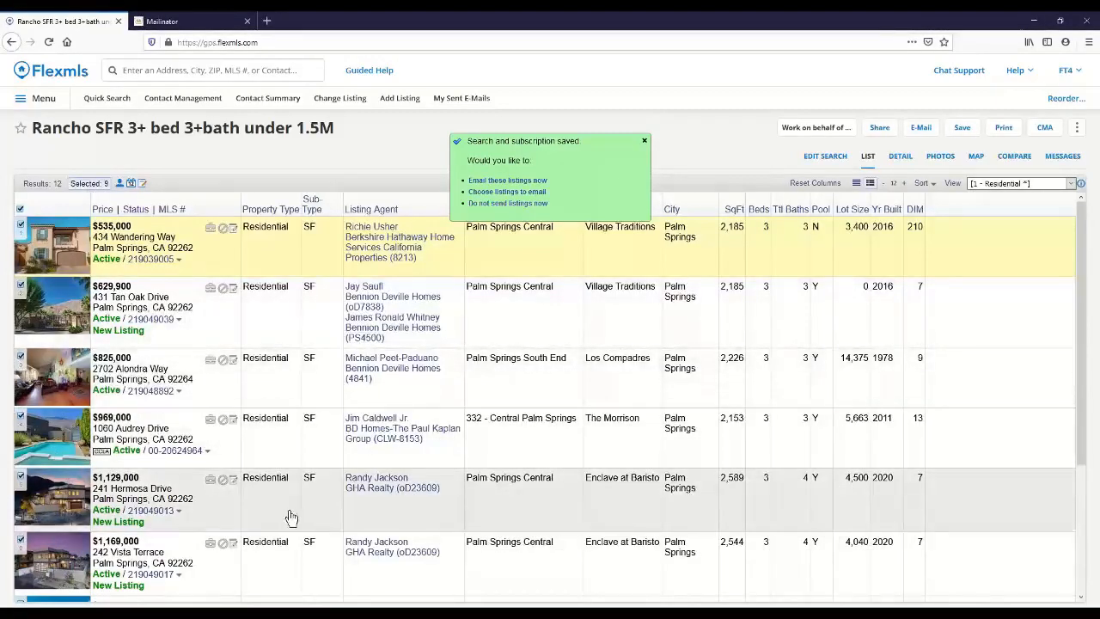
Step: Choose to e-mail the selected listings now and apply the Listings template to the message
left_click(519, 182)
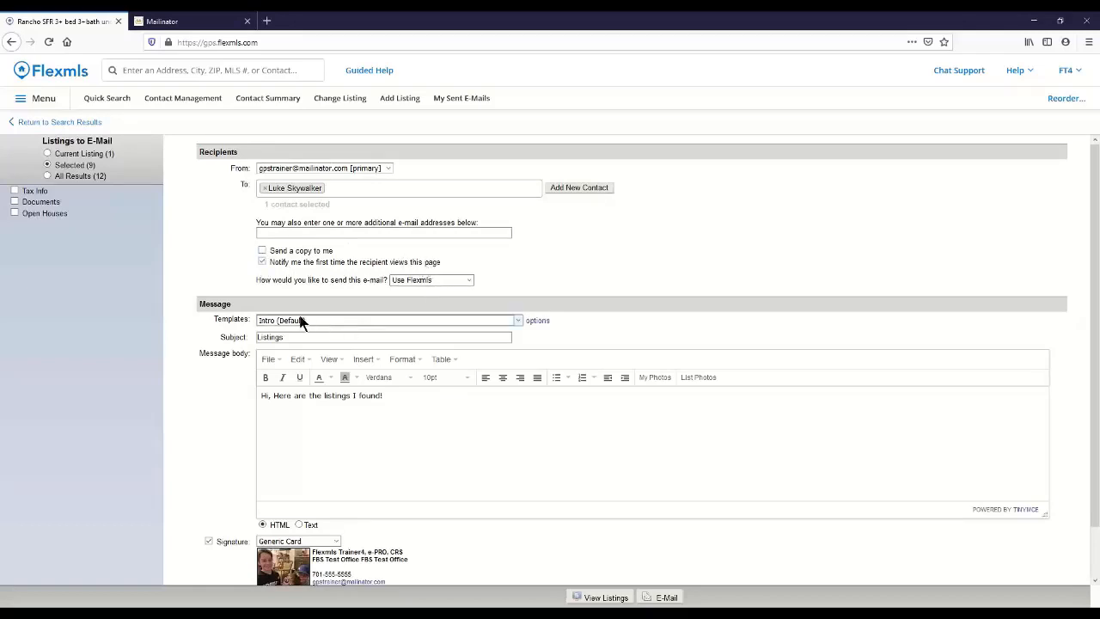
left_click(518, 324)
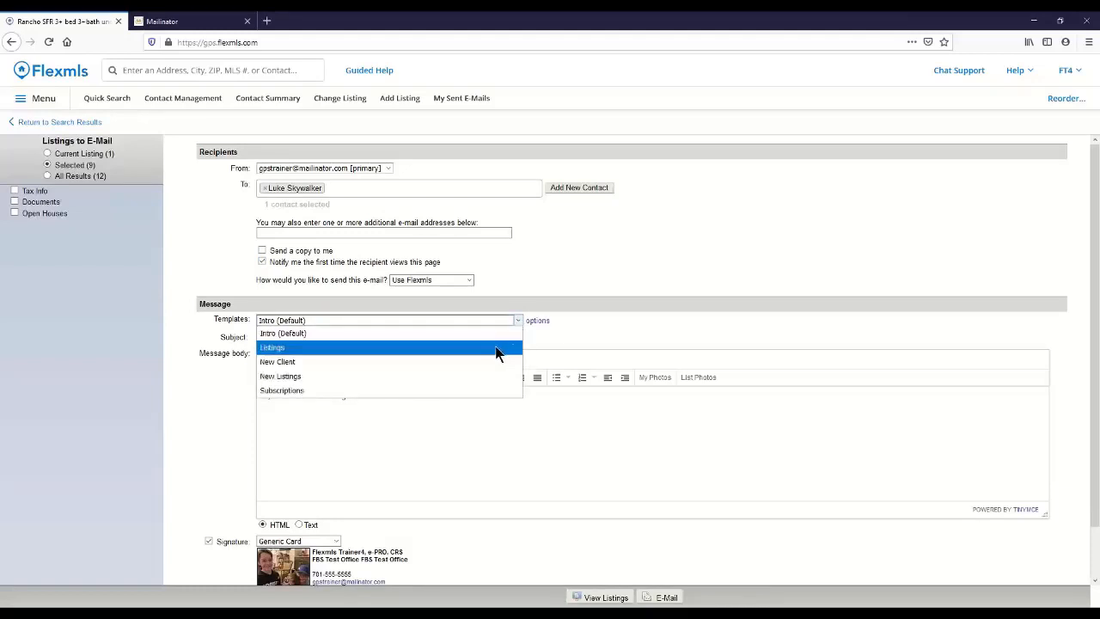
left_click(497, 348)
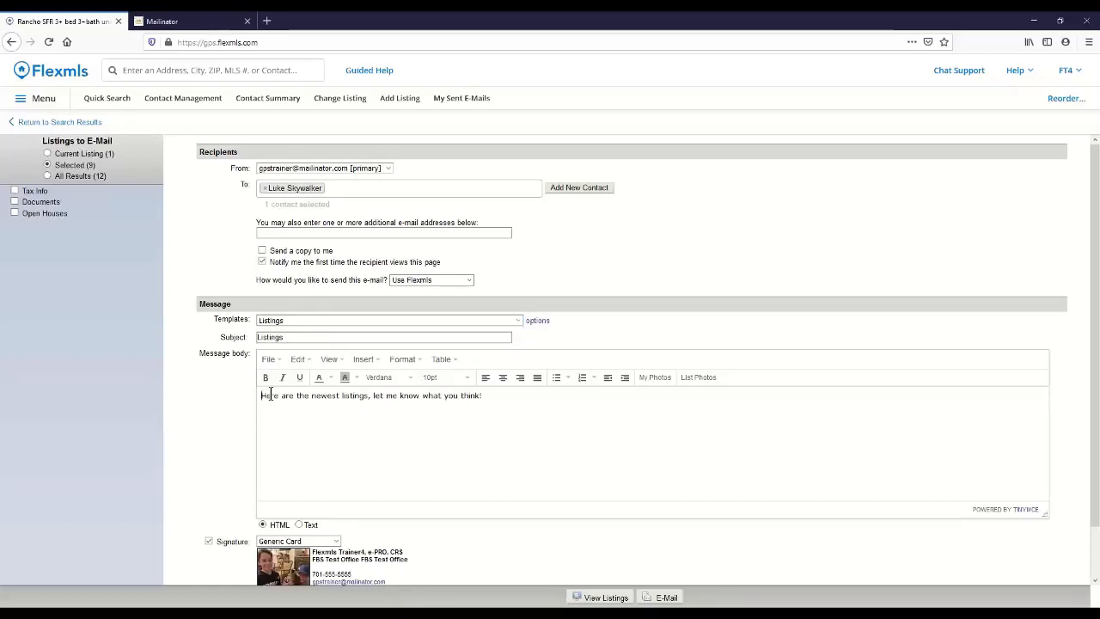
Step: Add a first-name greeting and the line "It was nice meeting you." above the template text in the message body
key("Return")
key("Return")
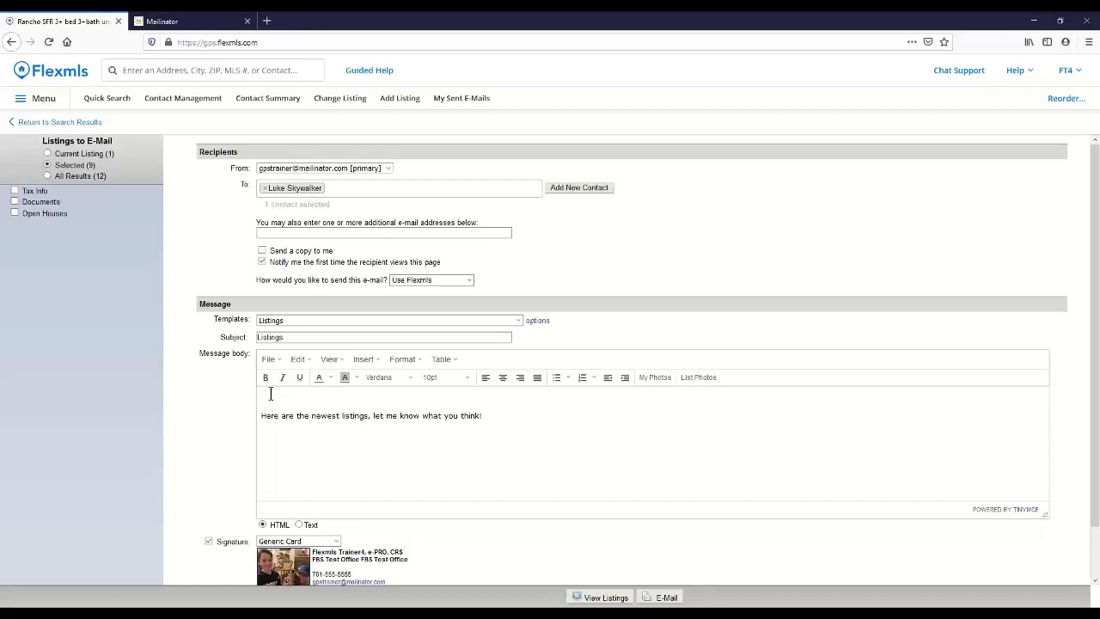
type("Hi Mark,")
key("Return")
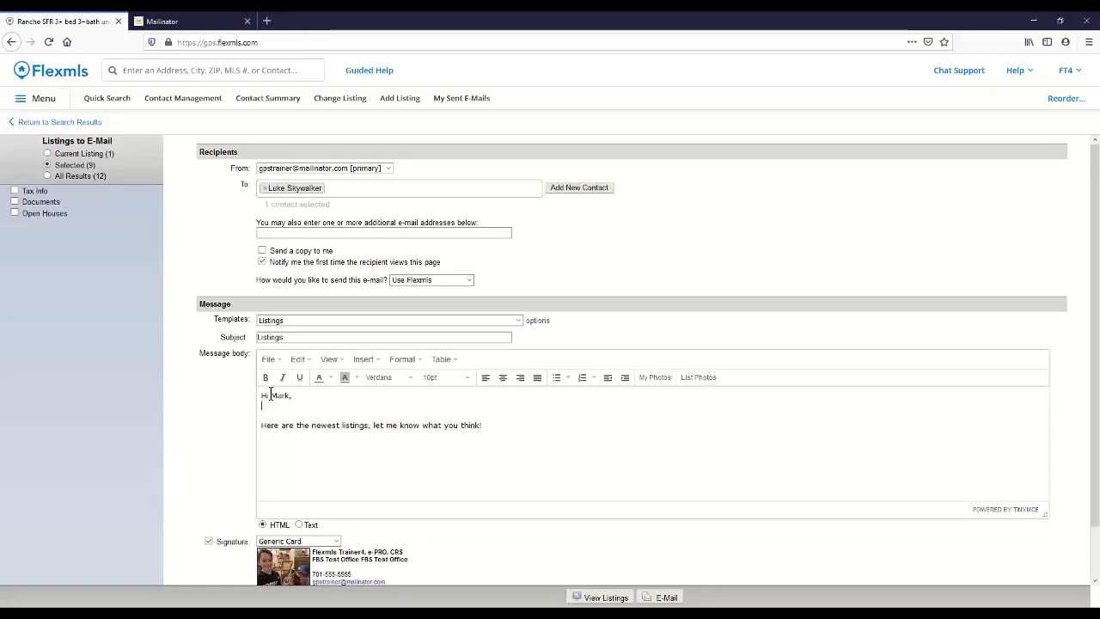
type("It was nice meeting you.")
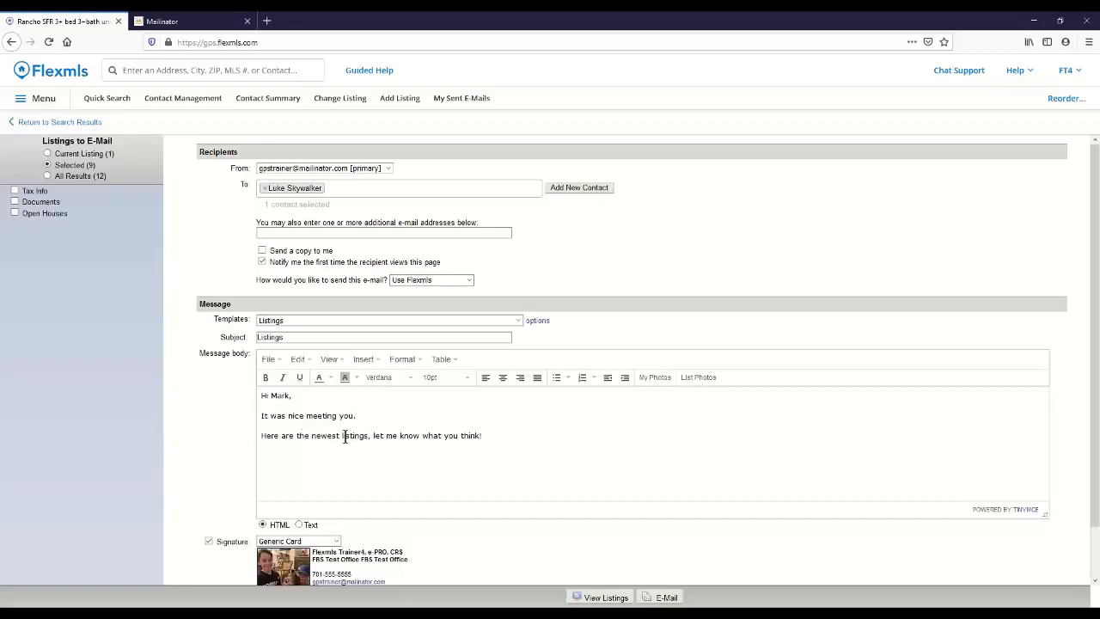
Step: Remove the word "newest" from the message's last sentence and send the e-mail
left_click_drag(341, 436, 312, 435)
key("BackSpace")
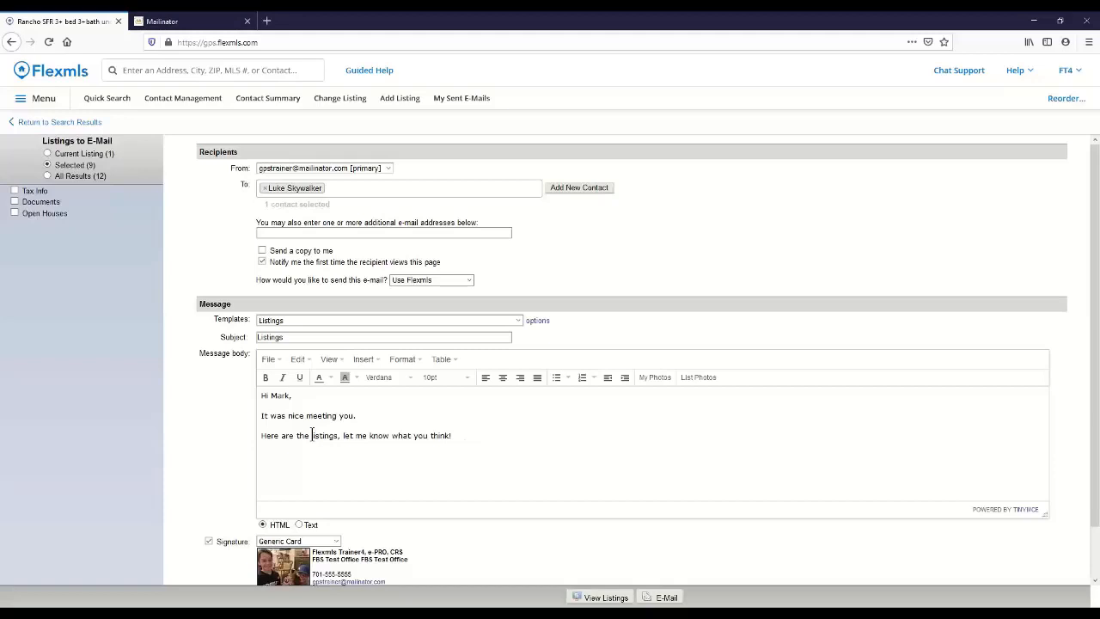
scroll(687, 468, "down", 1)
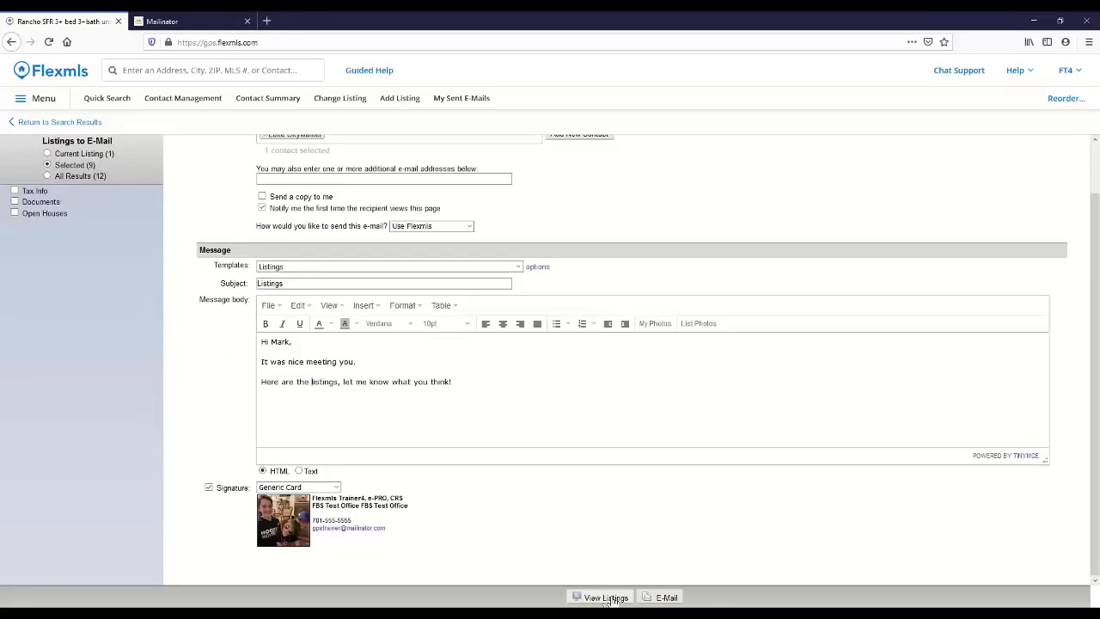
left_click(666, 598)
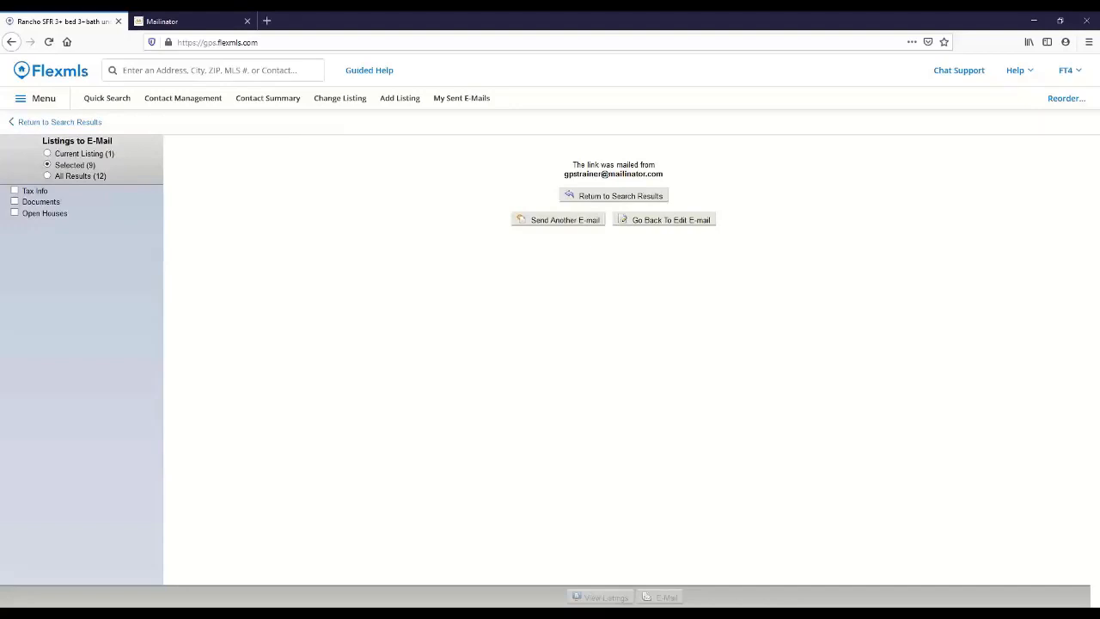
Step: Switch to Mailinator, load the contact's public inbox, and view the Listings e-mail with its listings link
left_click(206, 25)
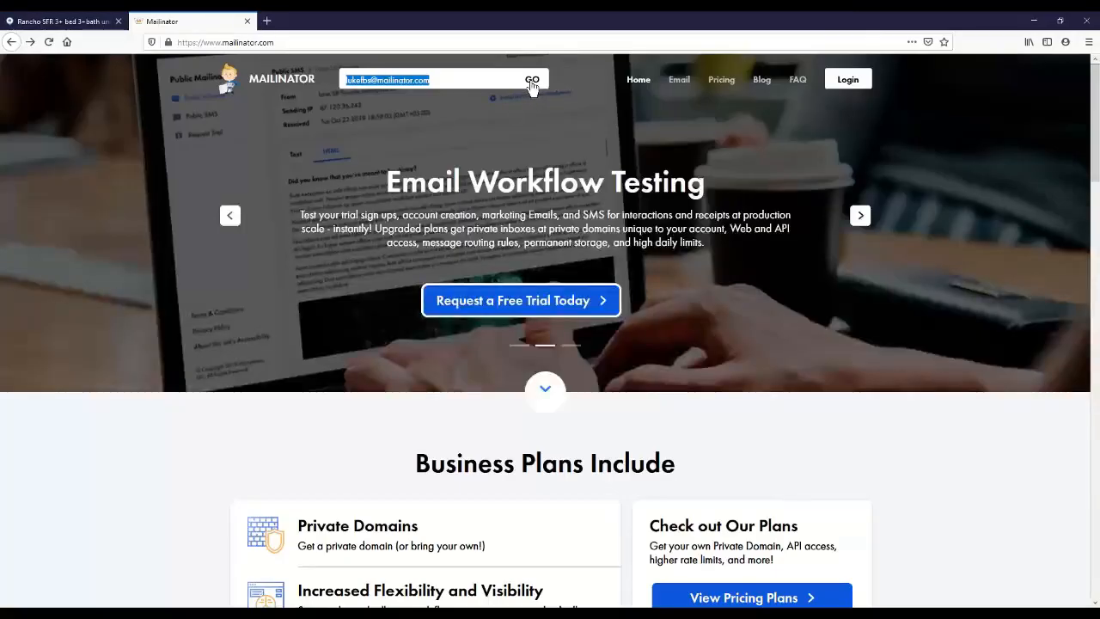
left_click(530, 80)
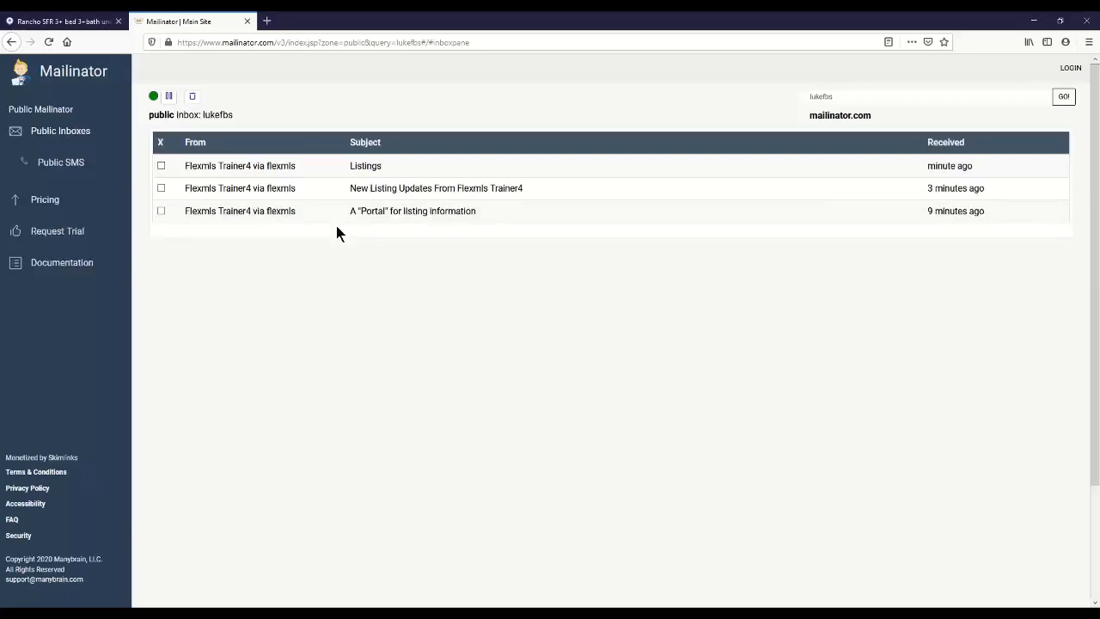
left_click(364, 169)
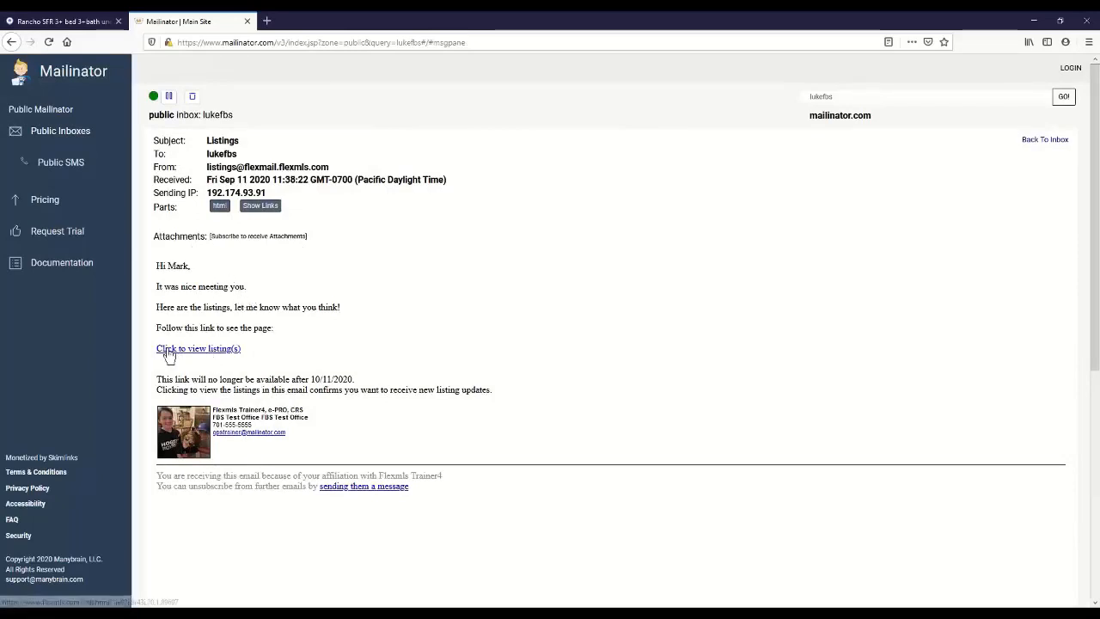
left_click(212, 349)
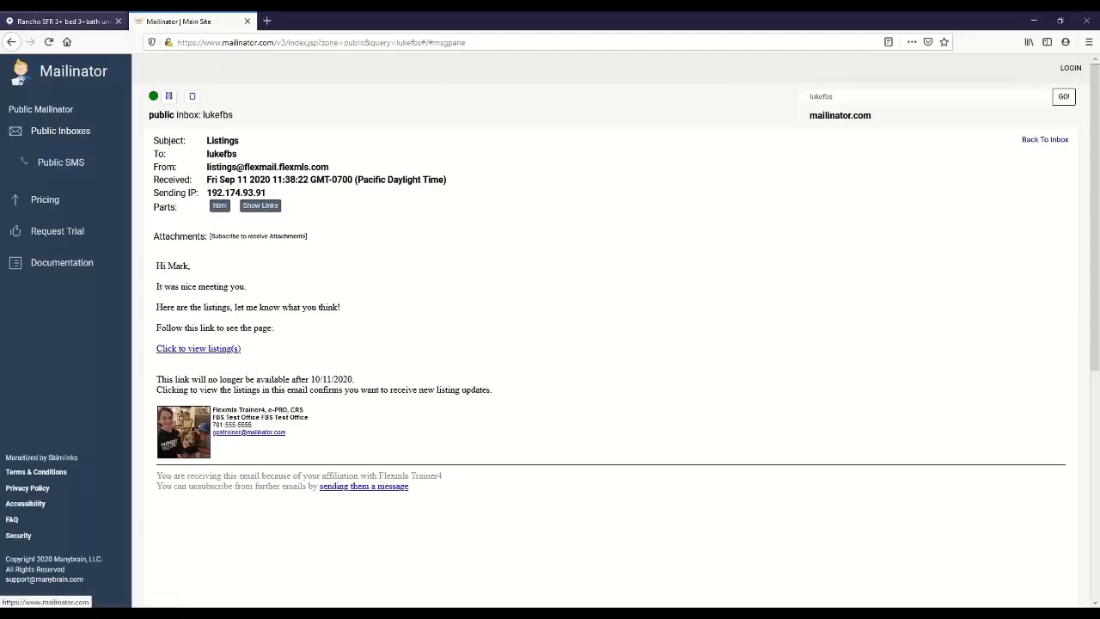
Step: Go back to the inbox, view the "New Listing Updates" confirmation e-mail, and return to the message list
left_click(11, 43)
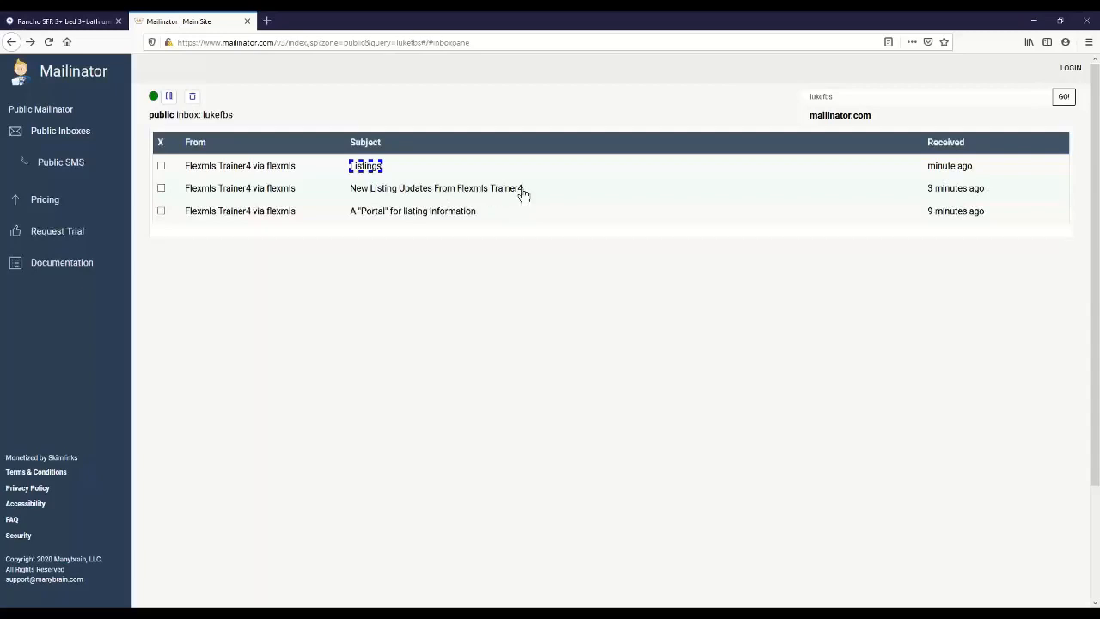
left_click(362, 194)
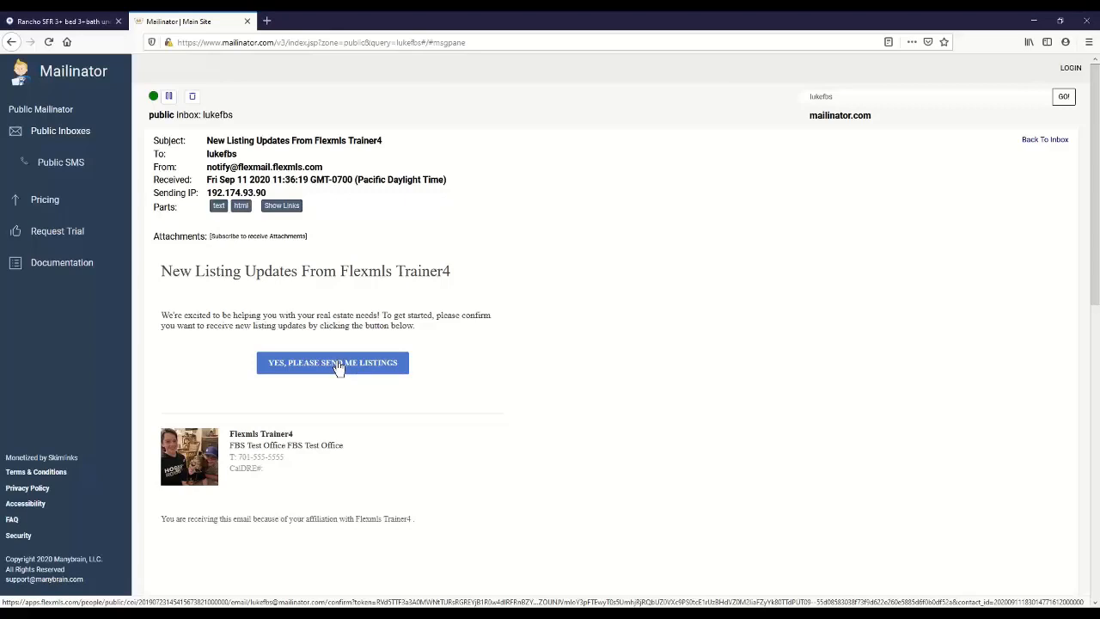
left_click(11, 42)
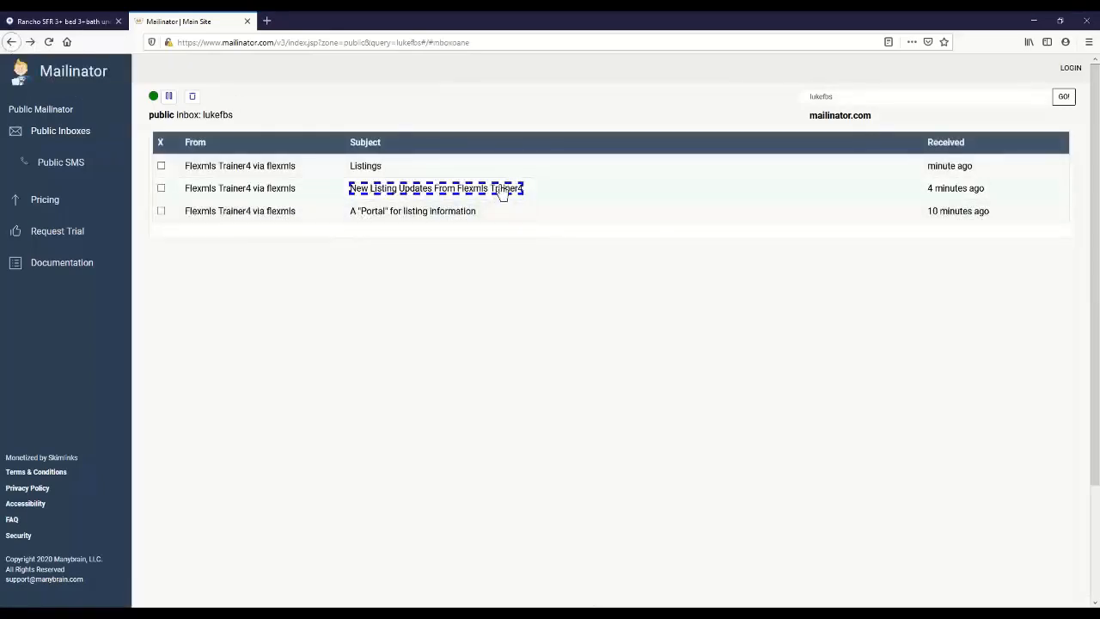
Step: Try to connect to the agent through the sign-up link in the "A "Portal" for listing information" e-mail, and close the portal page
left_click(388, 211)
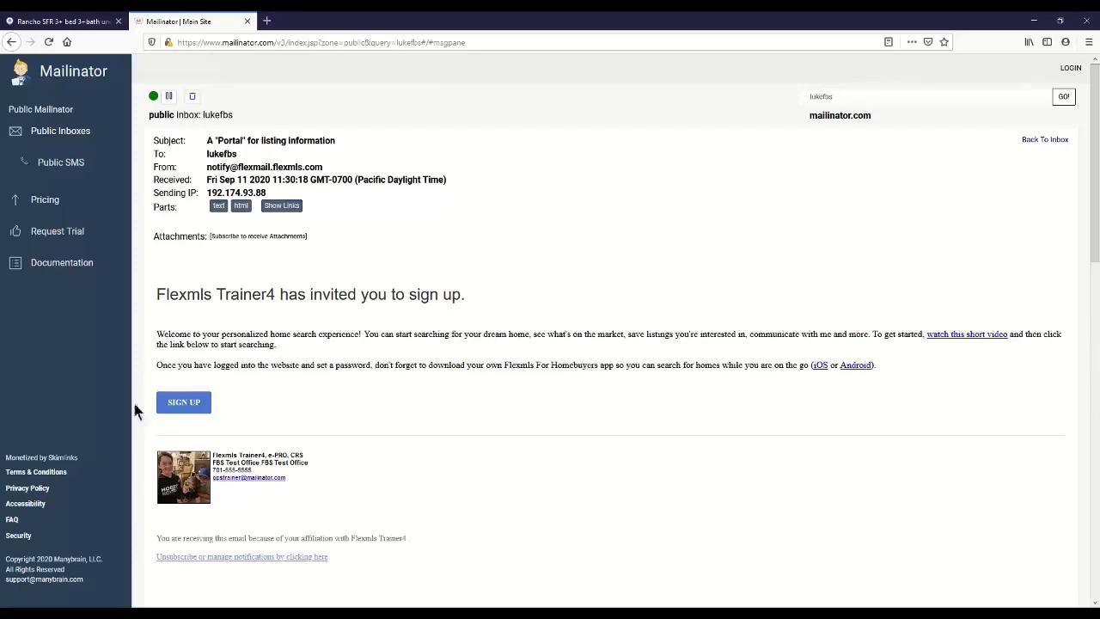
left_click(184, 402)
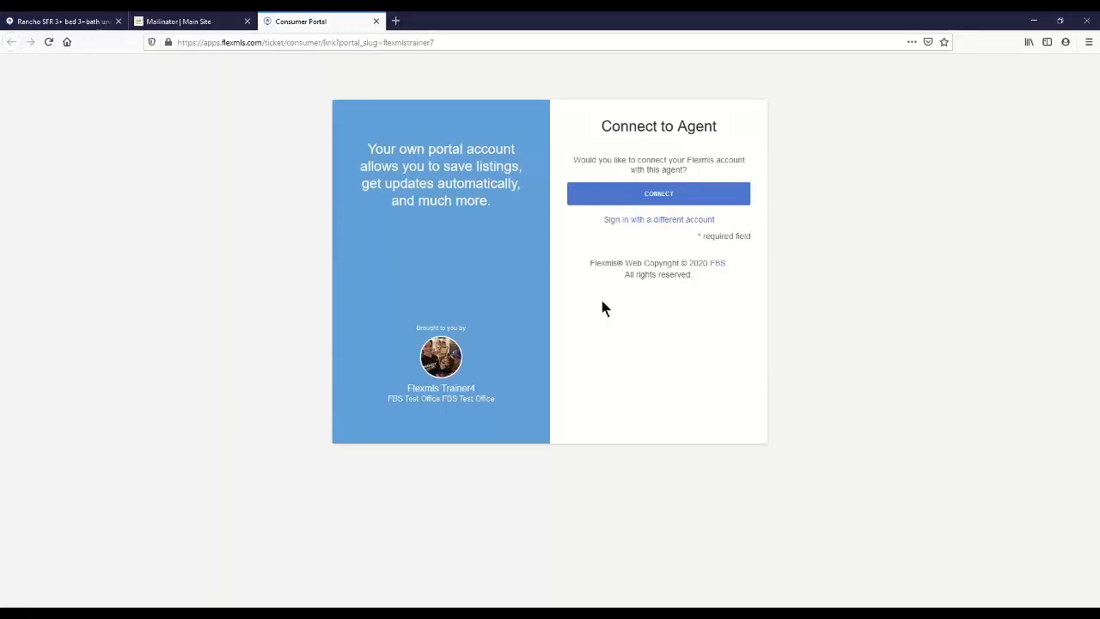
left_click(660, 197)
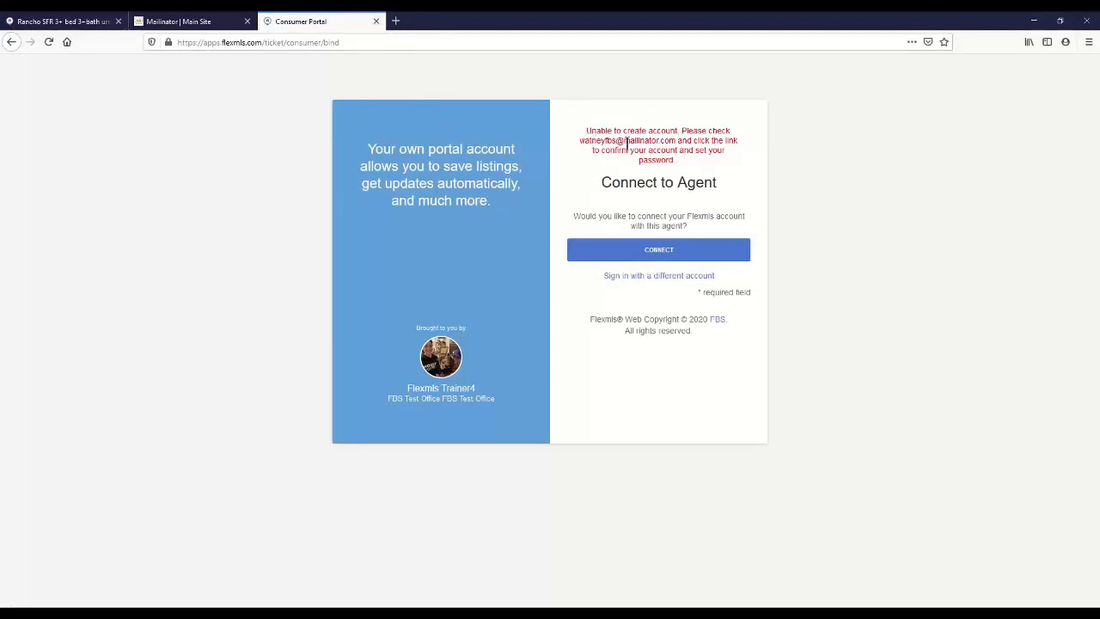
left_click(375, 22)
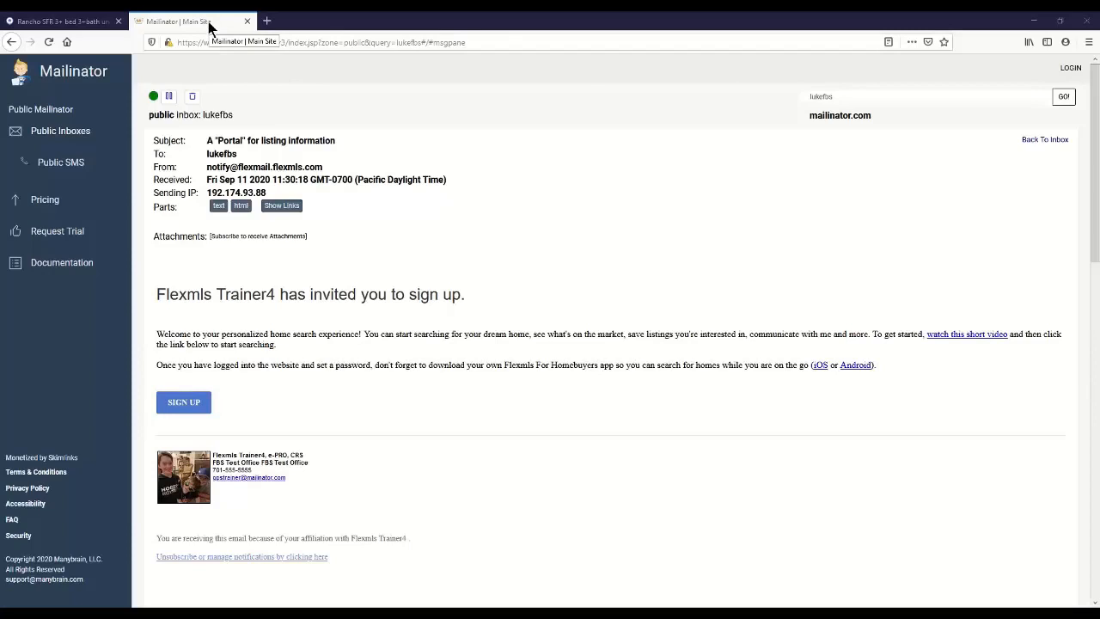
Step: Return to Flexmls, leave the e-mail page for Contact Management, and open the activity details of the contact who was e-mailed
left_click(66, 23)
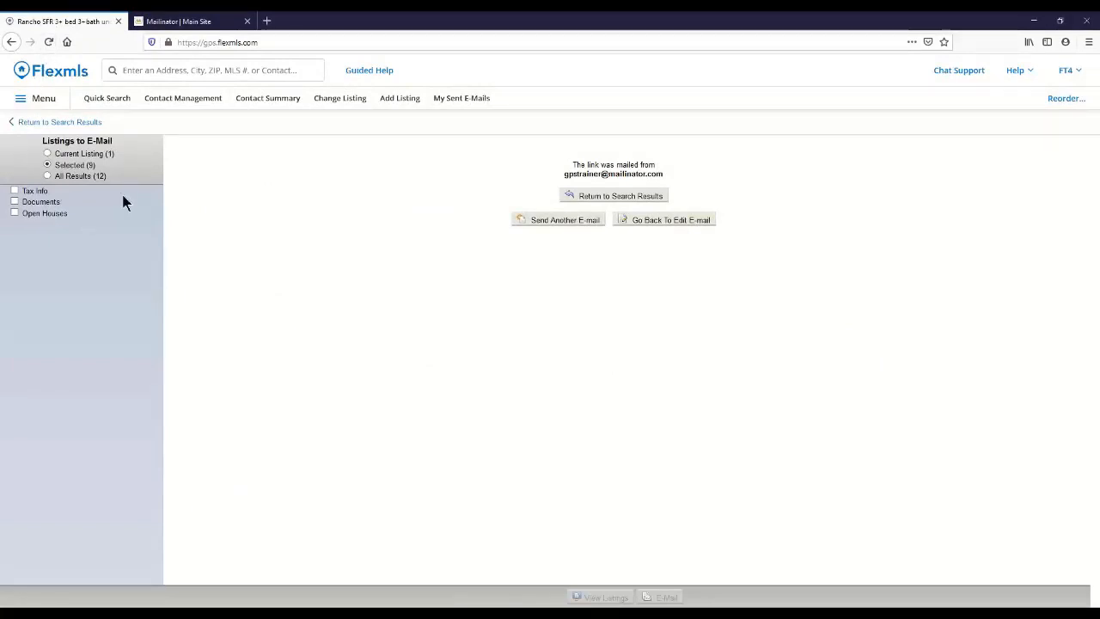
left_click(53, 77)
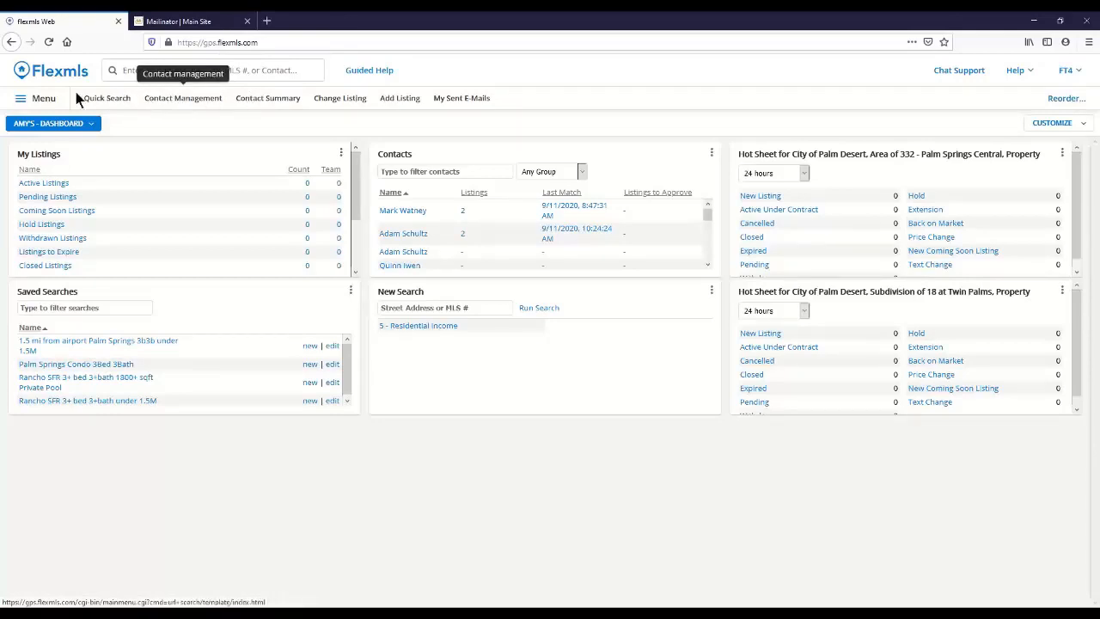
left_click(45, 100)
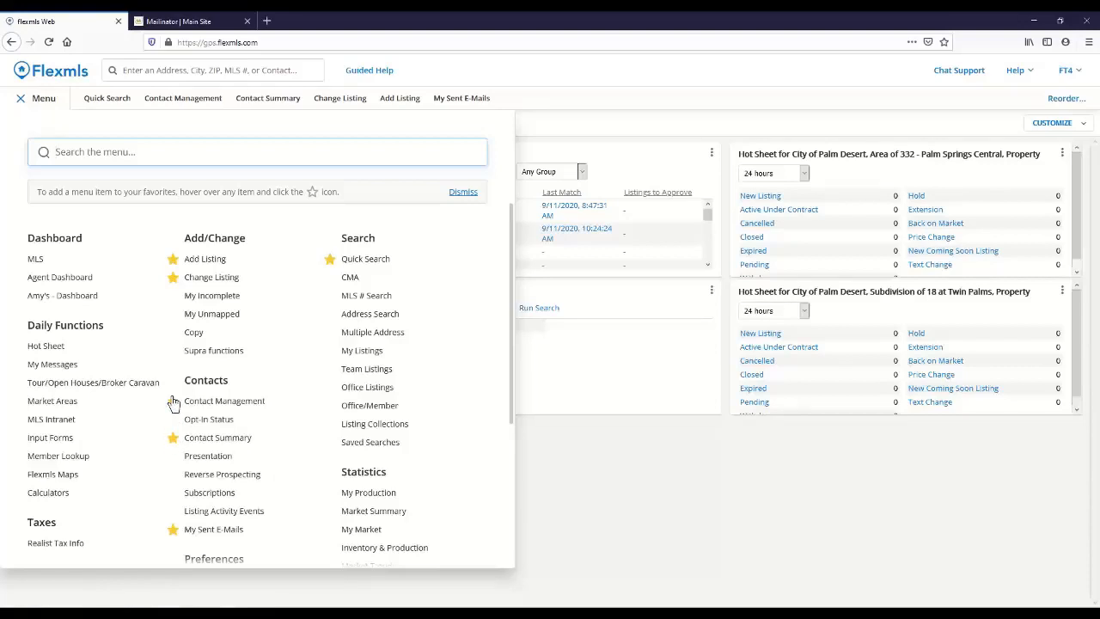
left_click(194, 104)
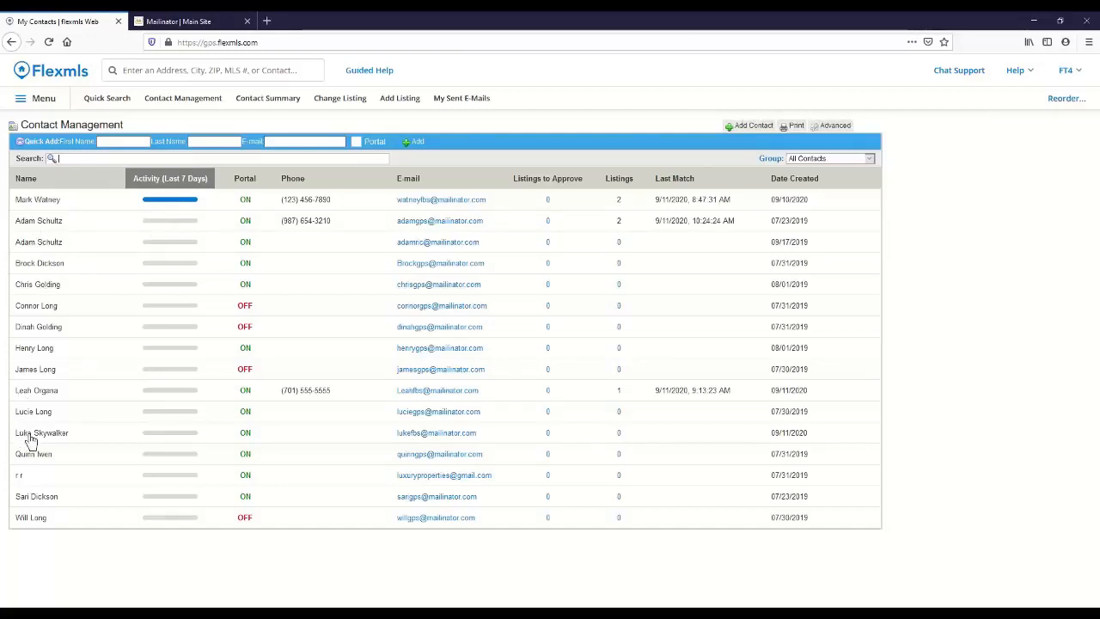
left_click(159, 440)
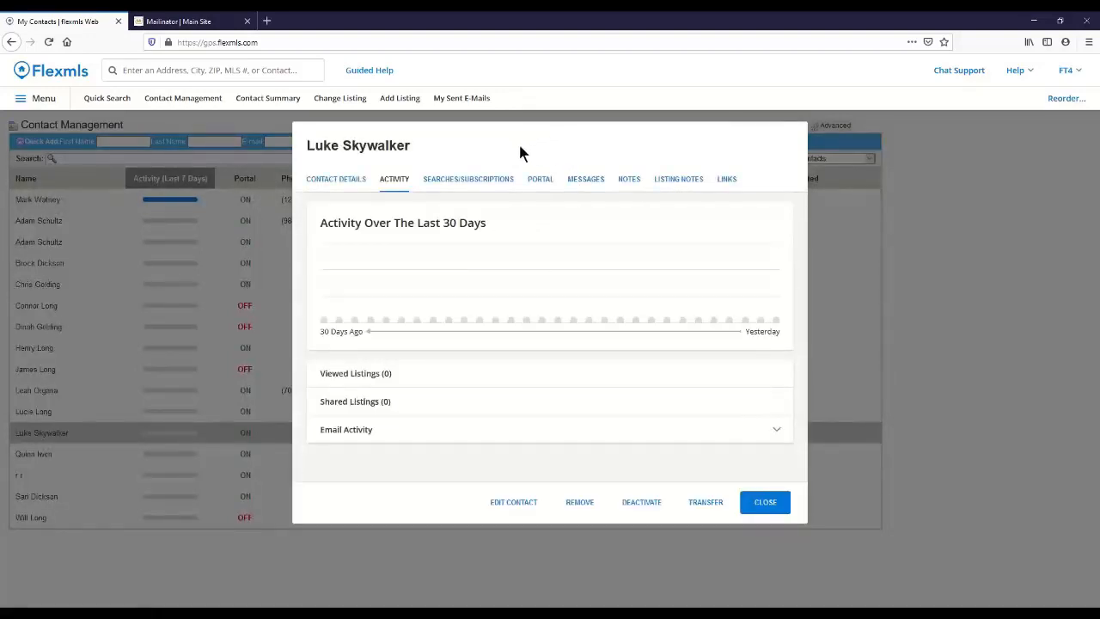
Step: View the contact's details, confirm listing e-mails through the "New Listing Updates" message in Mailinator, and return to Flexmls
left_click(338, 181)
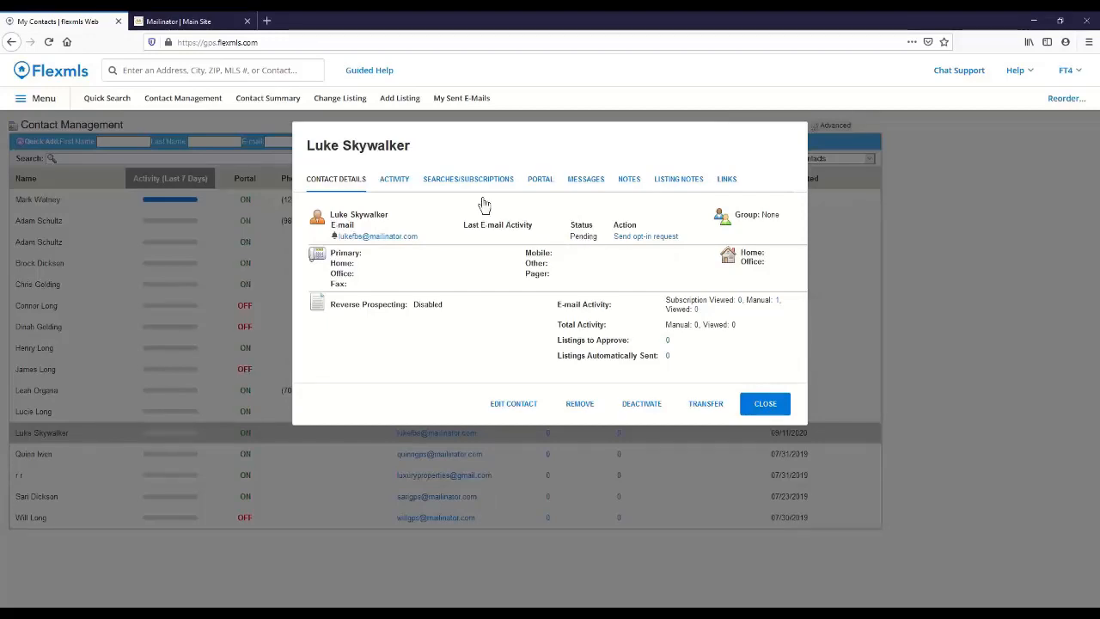
left_click(211, 24)
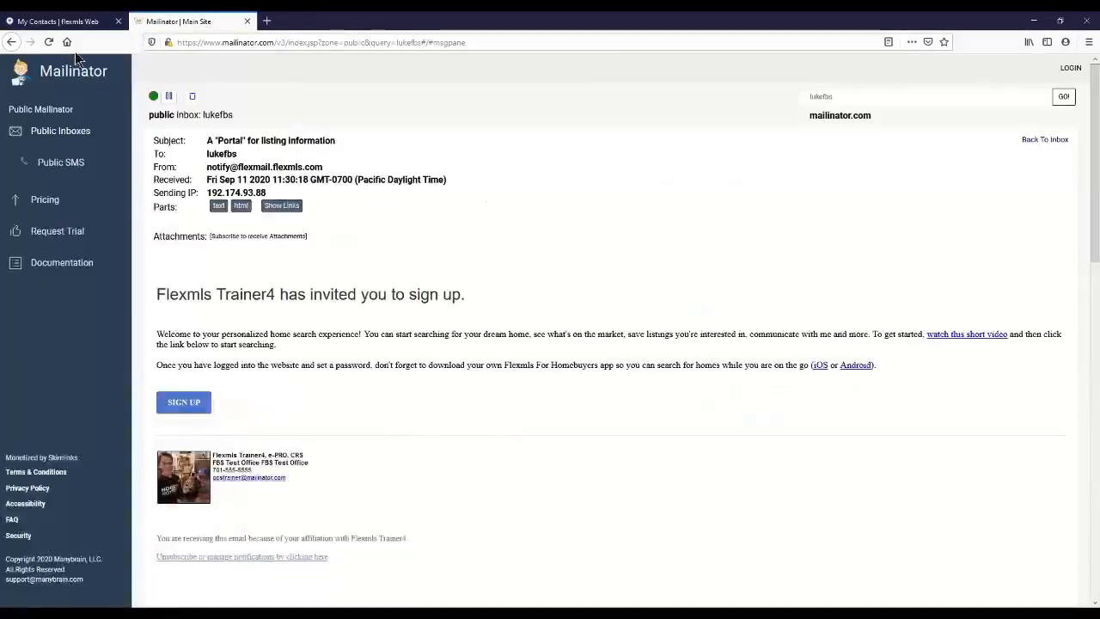
left_click(11, 41)
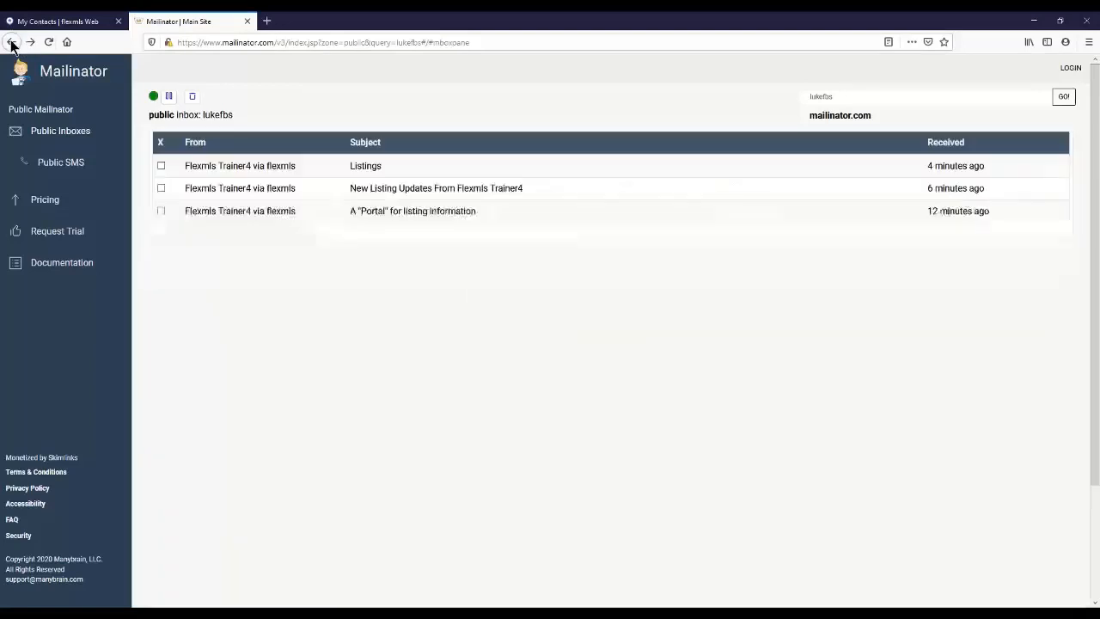
left_click(229, 189)
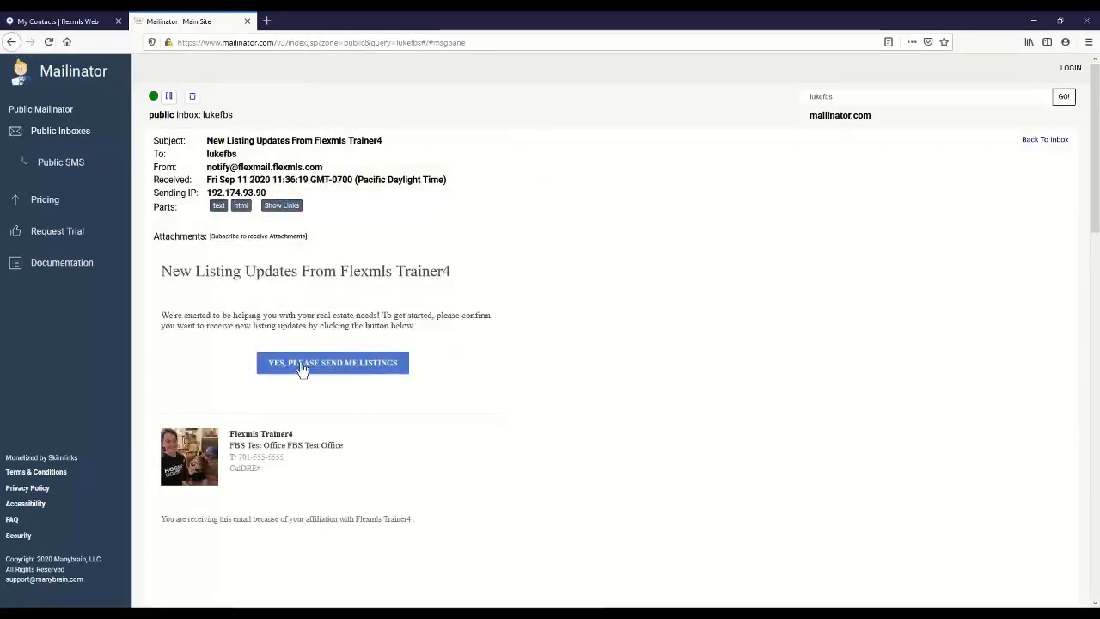
left_click(302, 364)
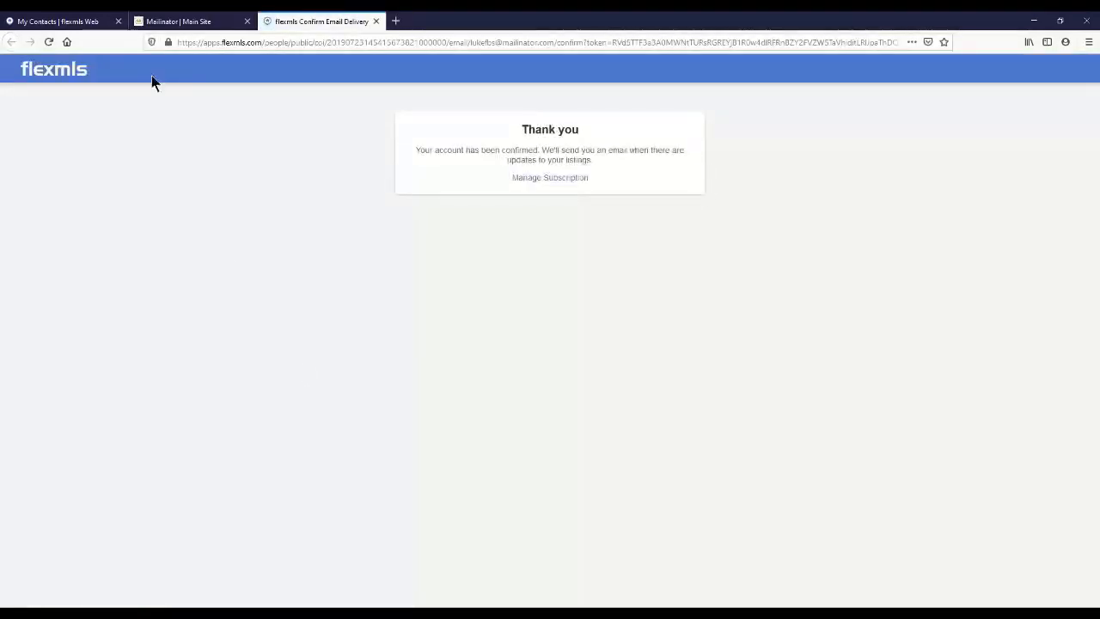
left_click(85, 24)
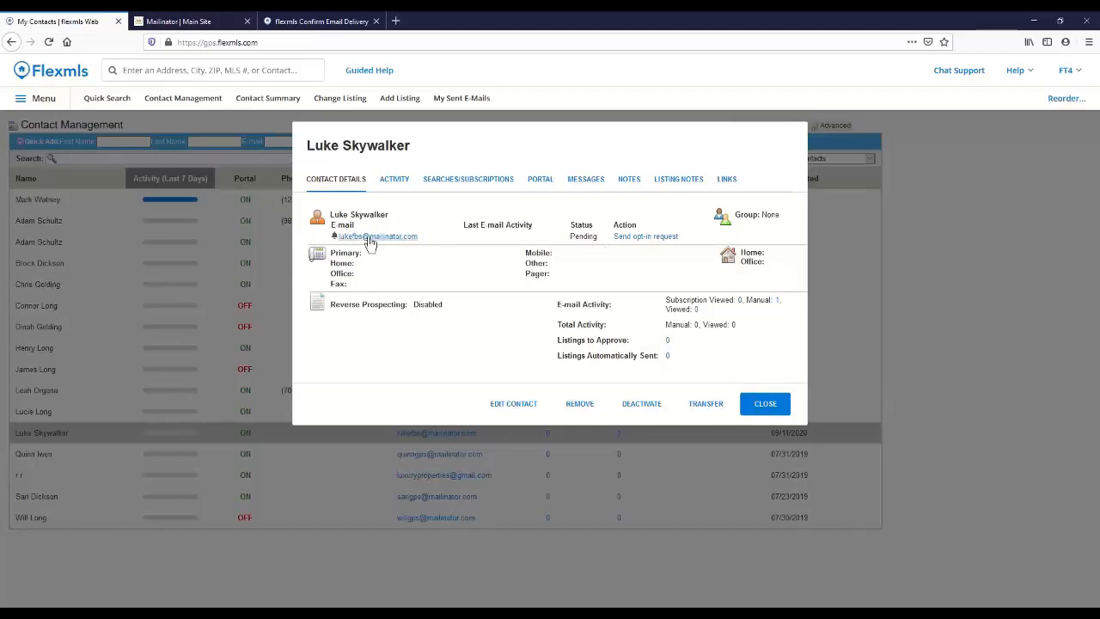
Step: Start editing the contact, try adding a second e-mail address, and remove the extra e-mail entry
mouse_move(517, 233)
left_click(513, 404)
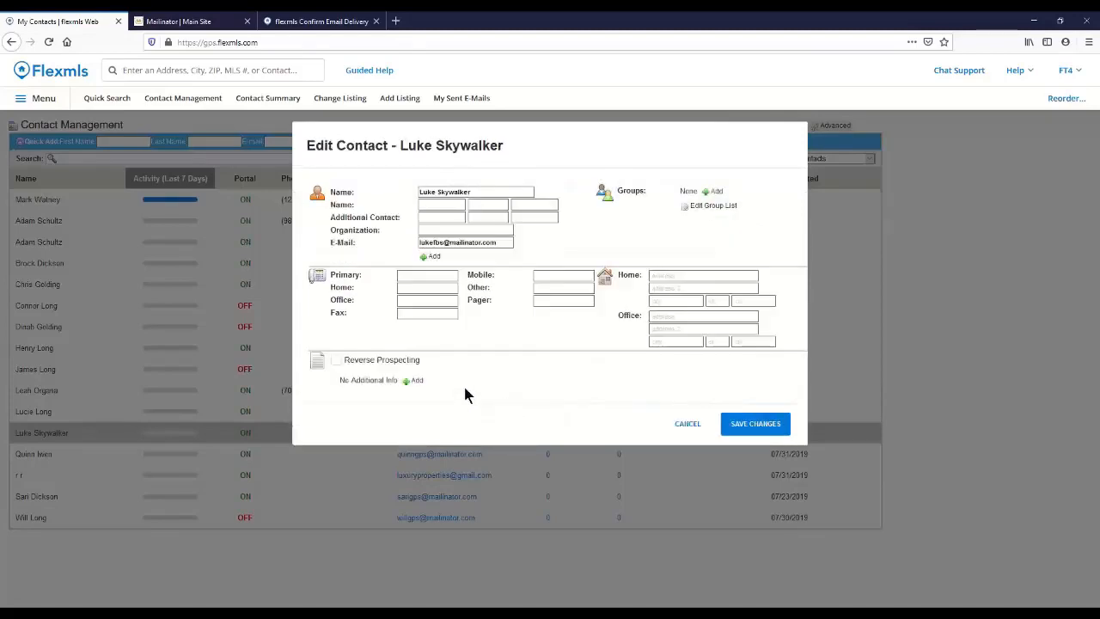
left_click(429, 257)
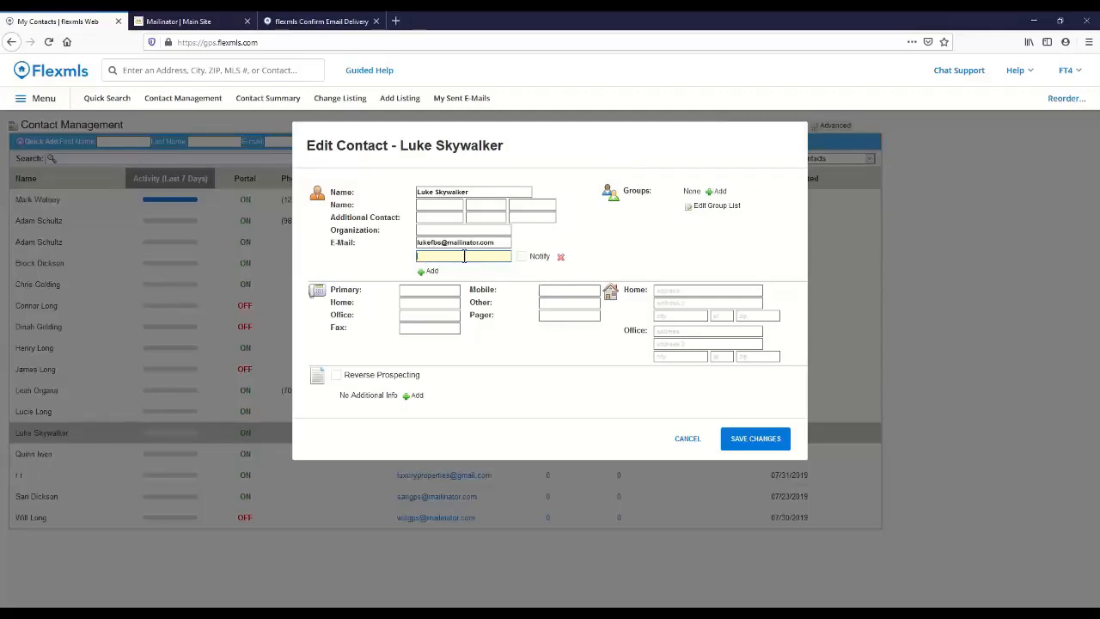
left_click(560, 258)
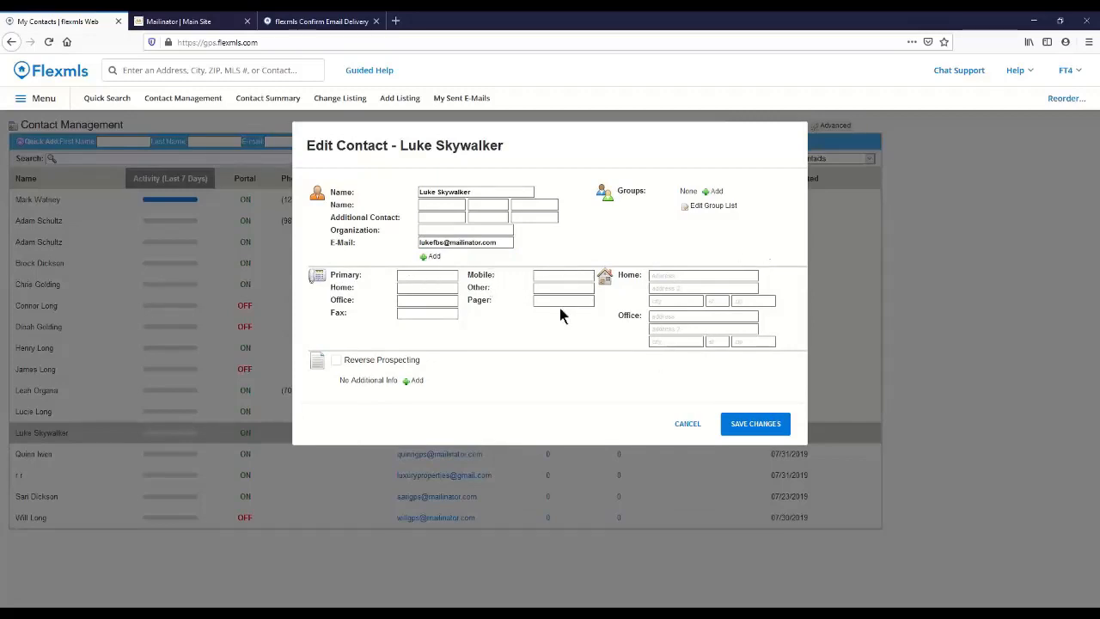
Step: Try adding an additional info entry to the contact, remove it, and cancel the contact edit
left_click(407, 383)
left_click(449, 383)
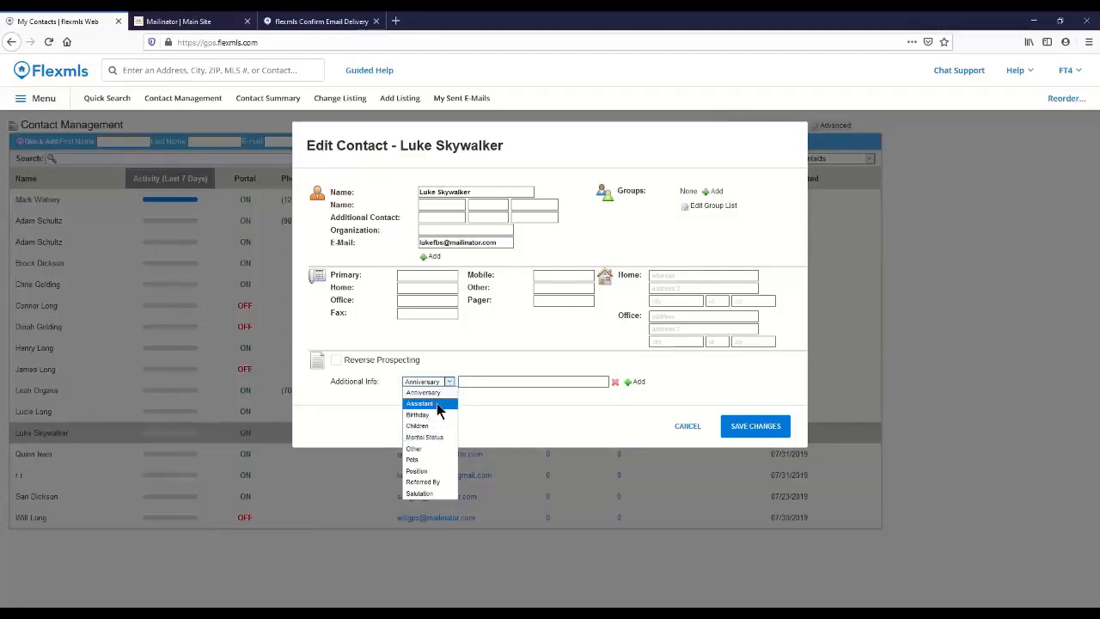
left_click(504, 394)
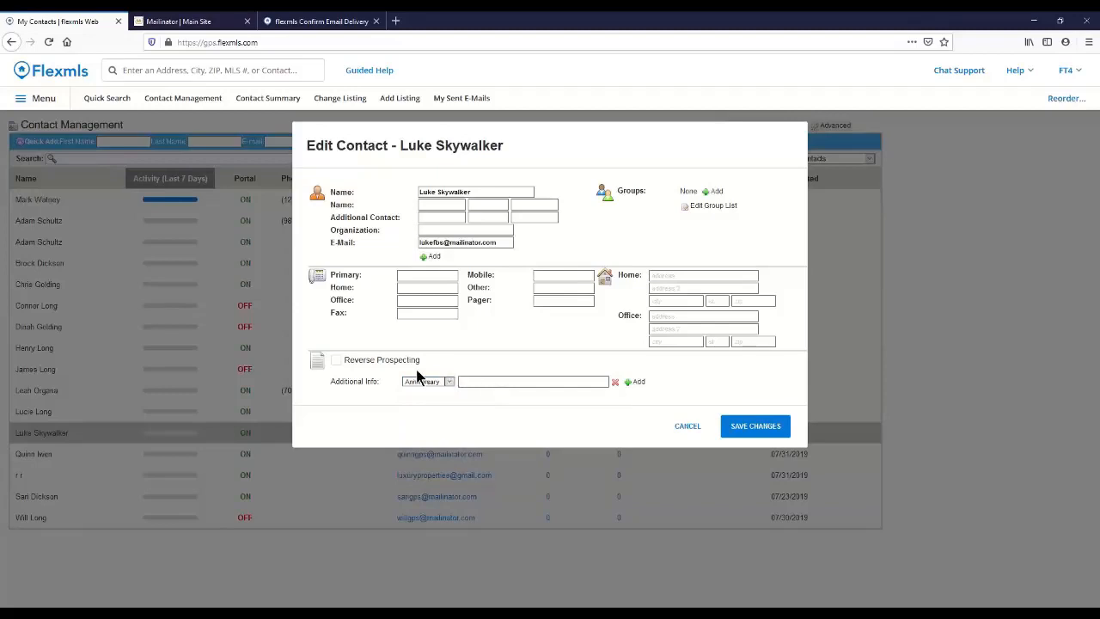
left_click(614, 382)
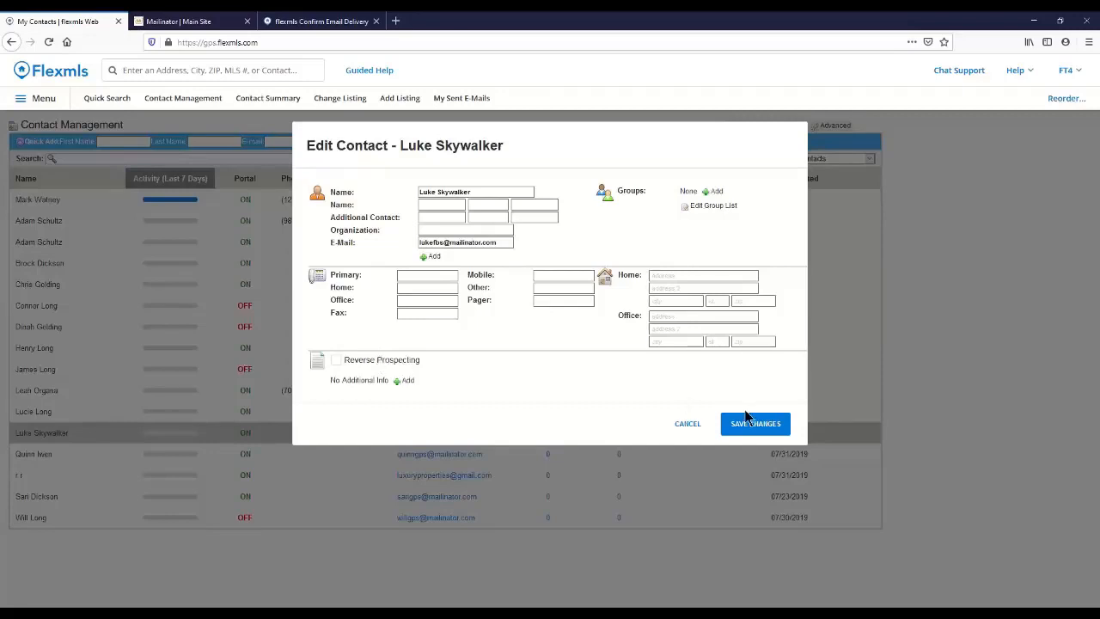
left_click(687, 425)
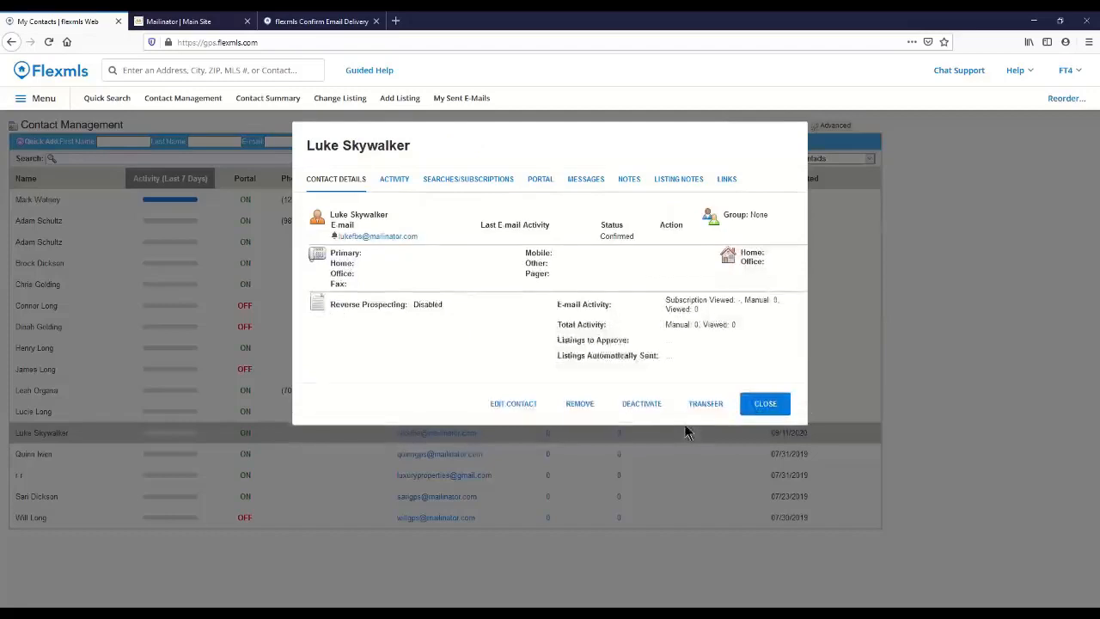
Step: Review the contact's e-mail activity, saved search with its subscription, and portal settings, and close the contact
left_click(399, 183)
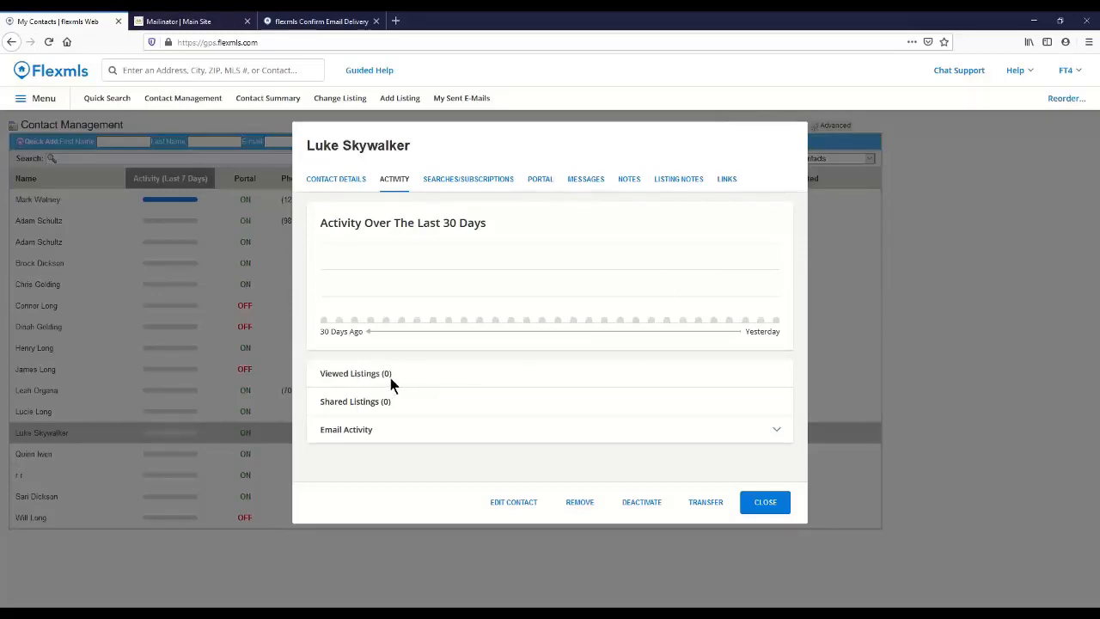
left_click(382, 432)
scroll(395, 445, "down", 2)
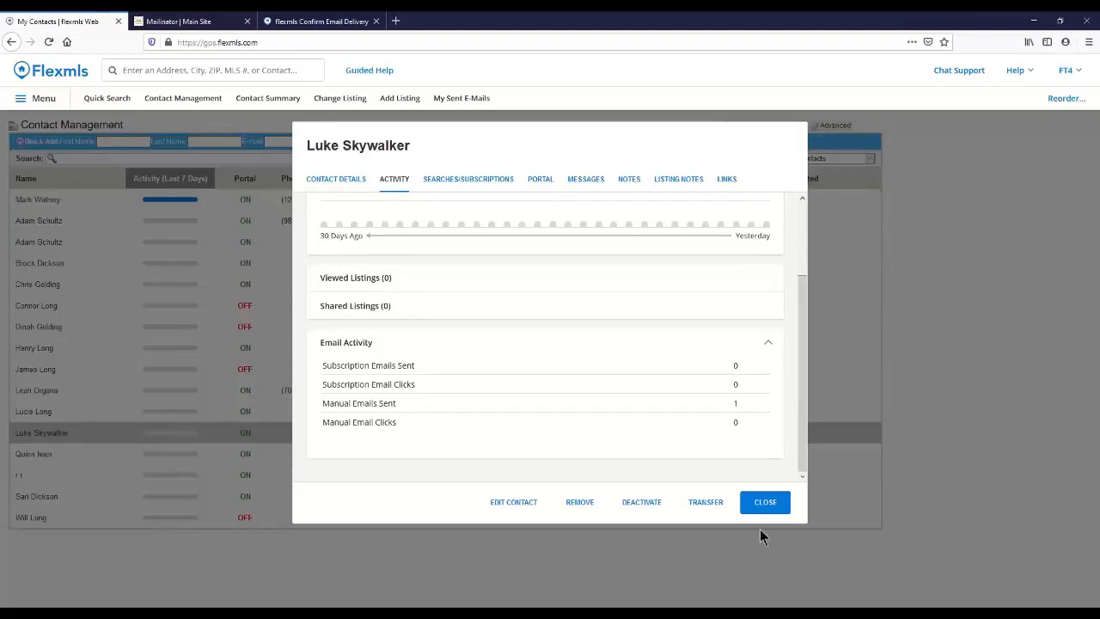
left_click(479, 182)
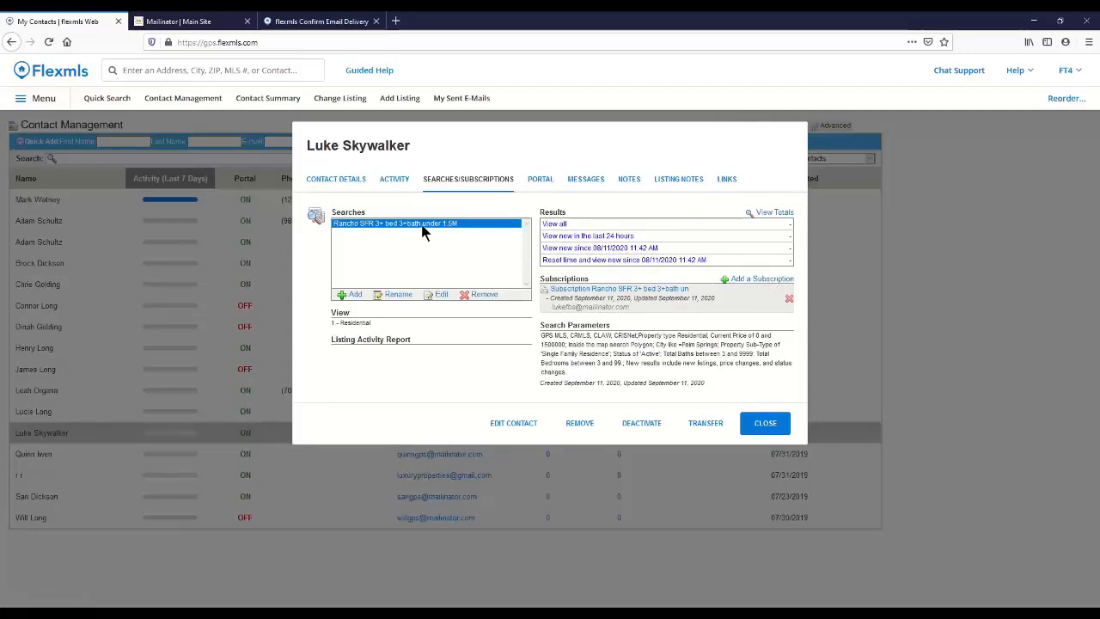
left_click(539, 180)
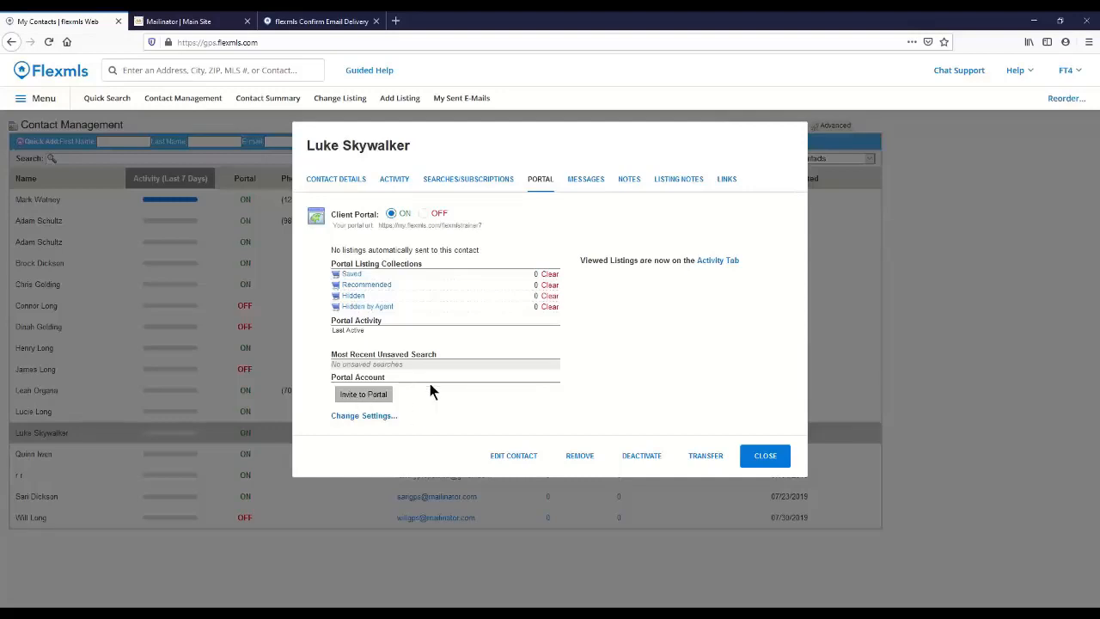
left_click(765, 457)
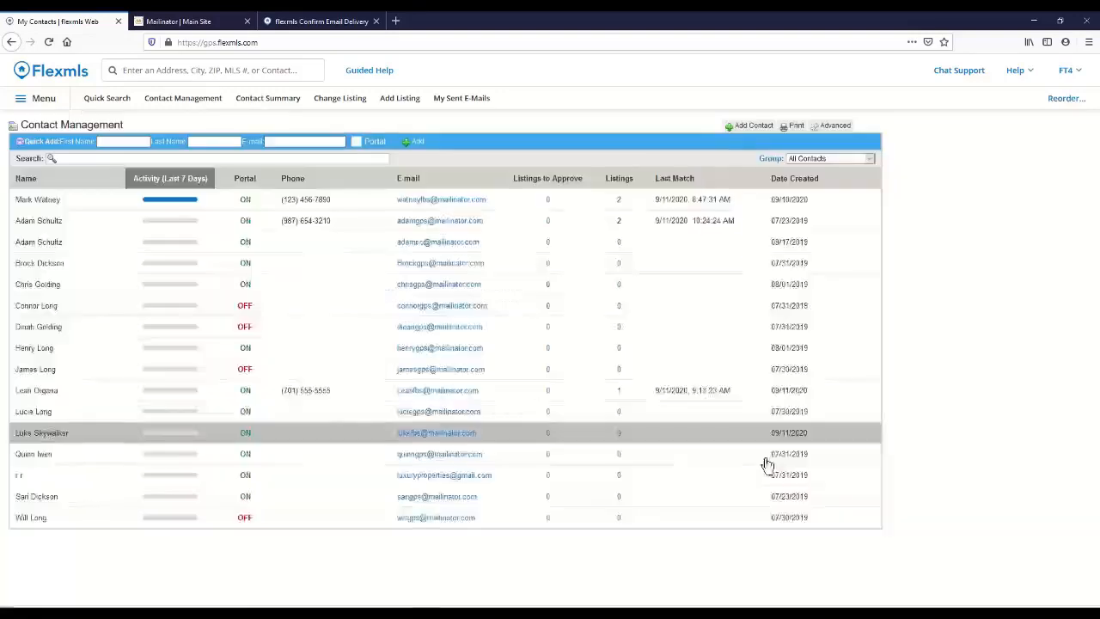
Step: Open the contact with activity in the last 7 days and examine the viewed listings, shared listings and e-mail activity
left_click(37, 200)
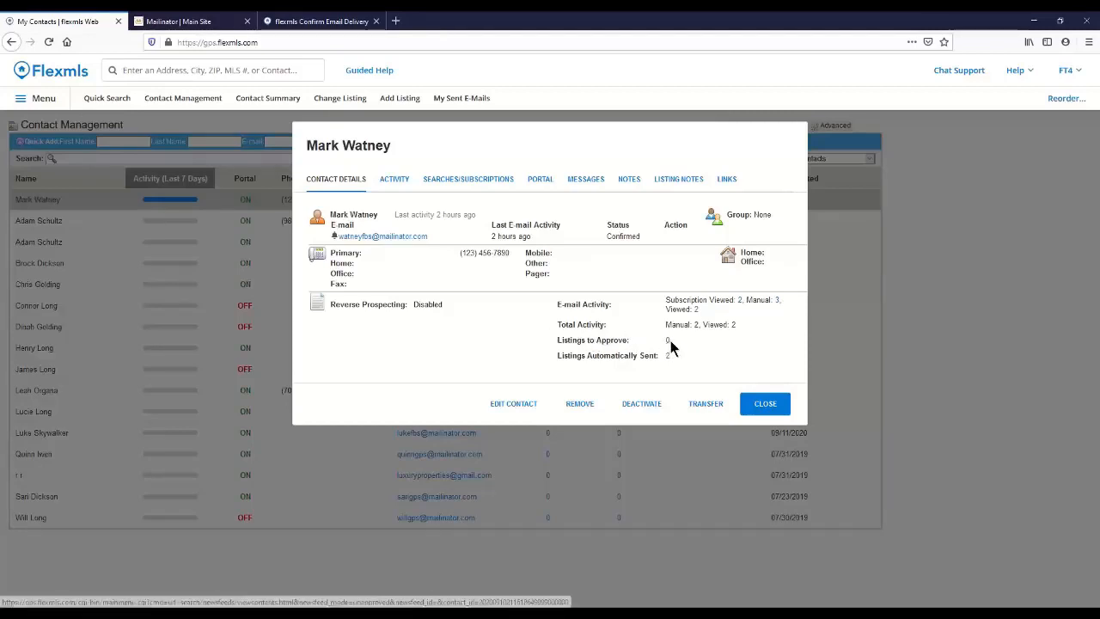
left_click(397, 182)
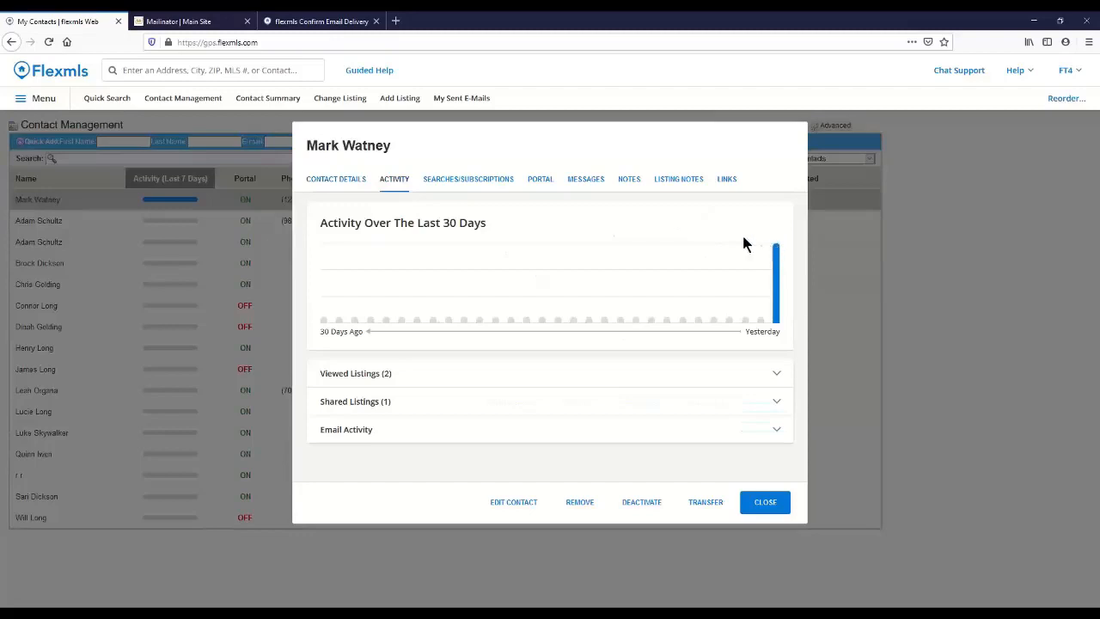
left_click(411, 381)
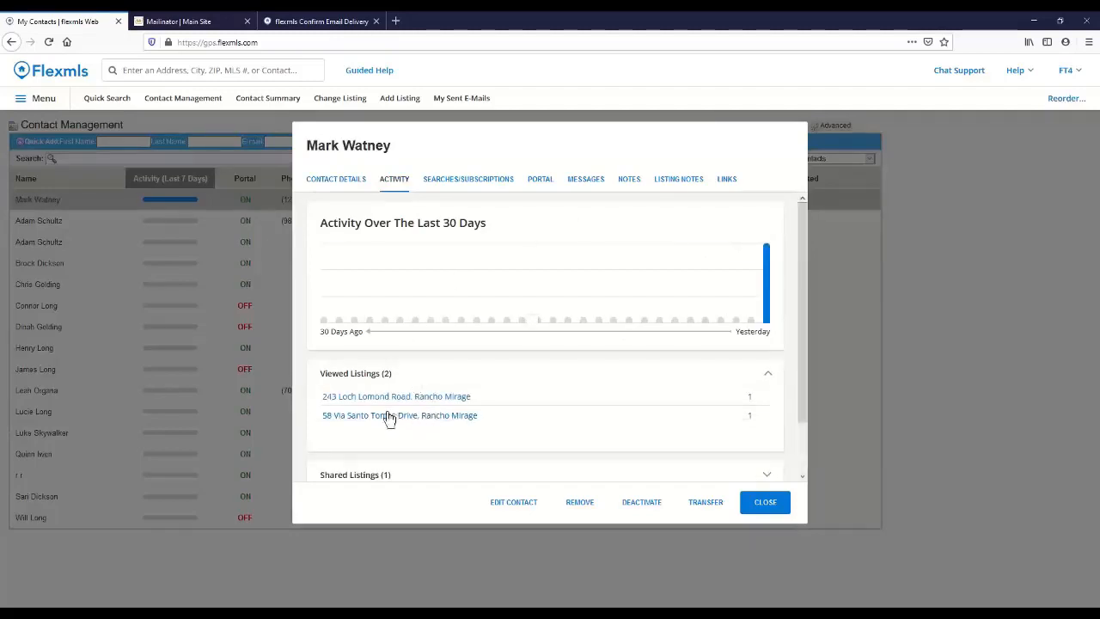
scroll(404, 421, "down", 1)
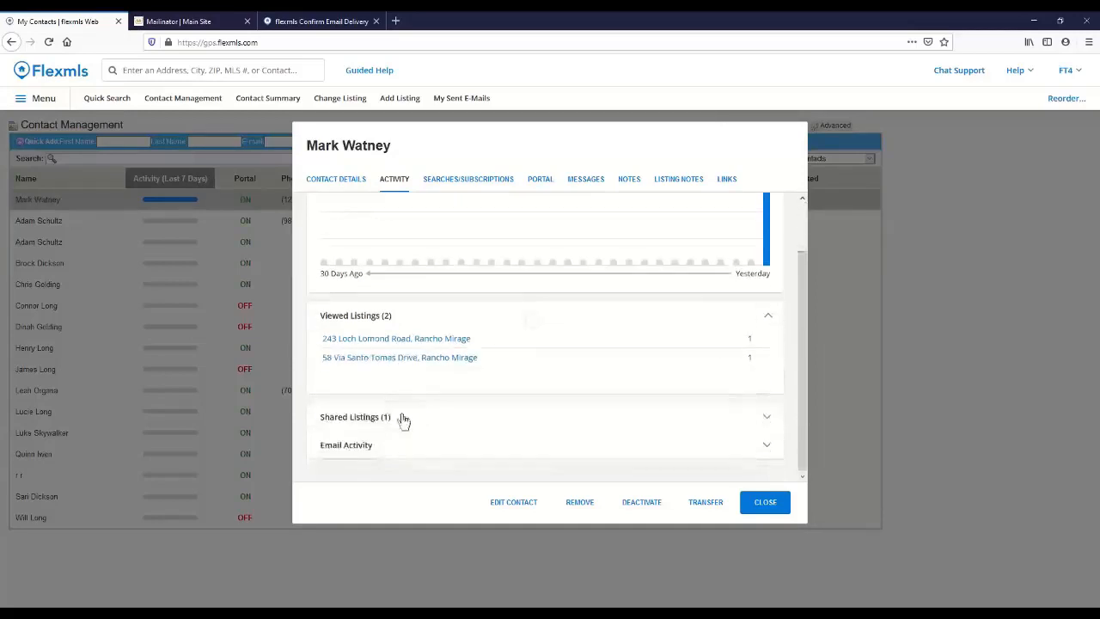
left_click(400, 419)
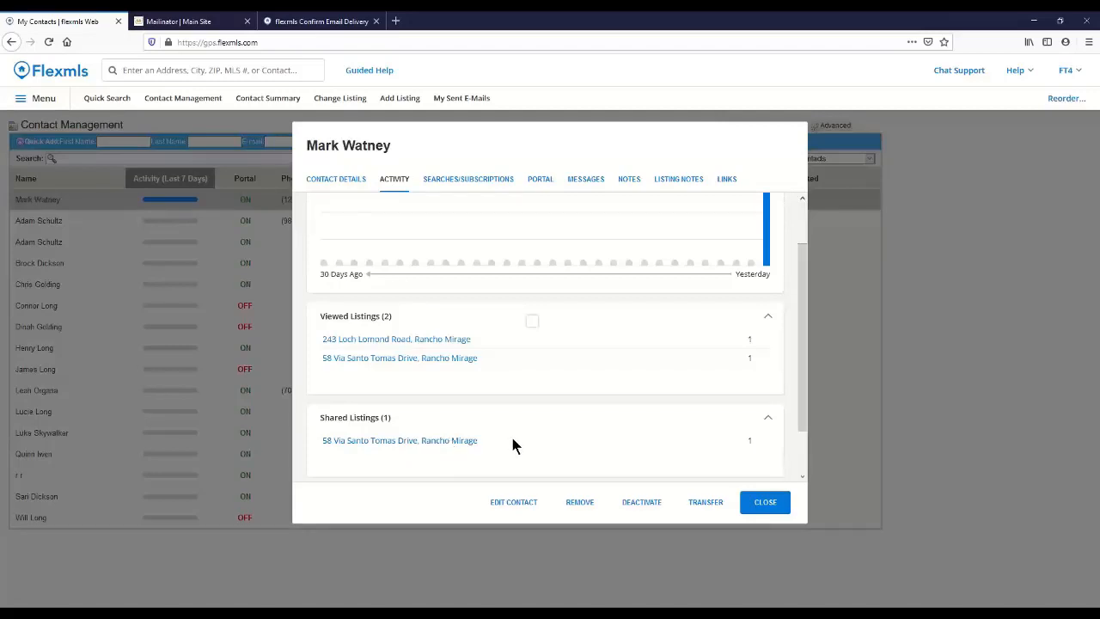
scroll(441, 441, "down", 1)
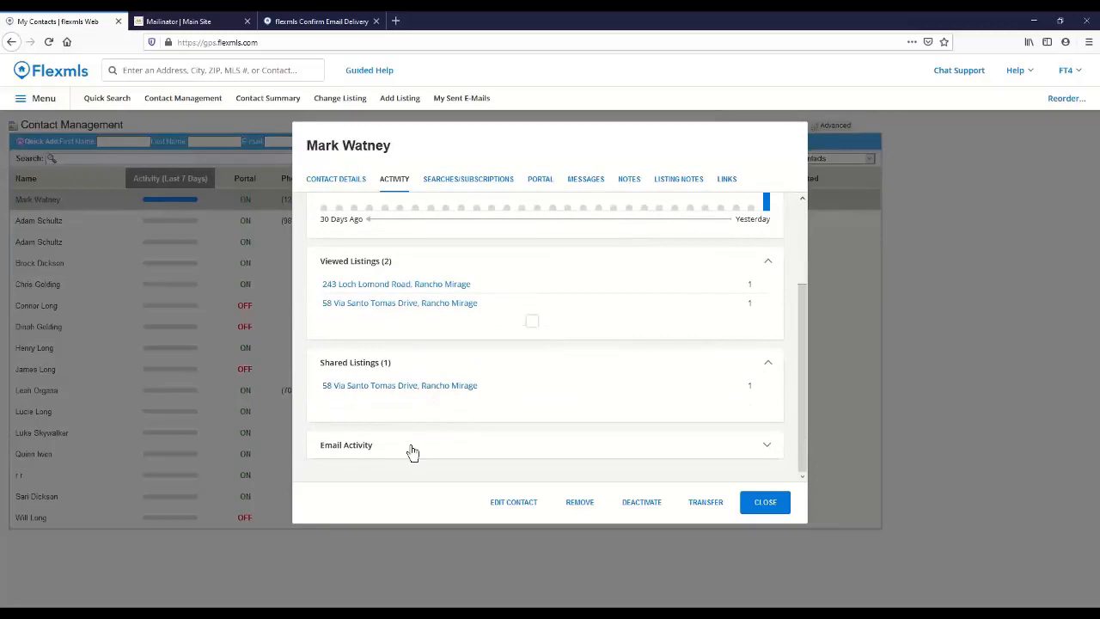
left_click(412, 445)
scroll(412, 441, "down", 2)
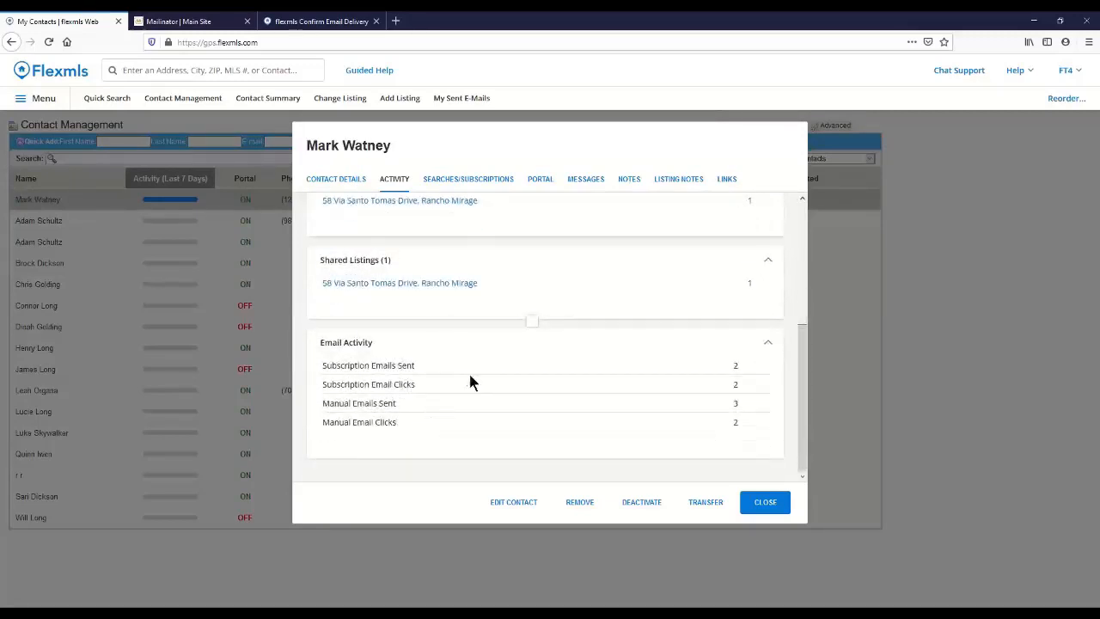
Step: Check this contact's portal information, compare the subscriptions of the Palm Springs condo and Rancho SFR searches, and close the contact
left_click(536, 181)
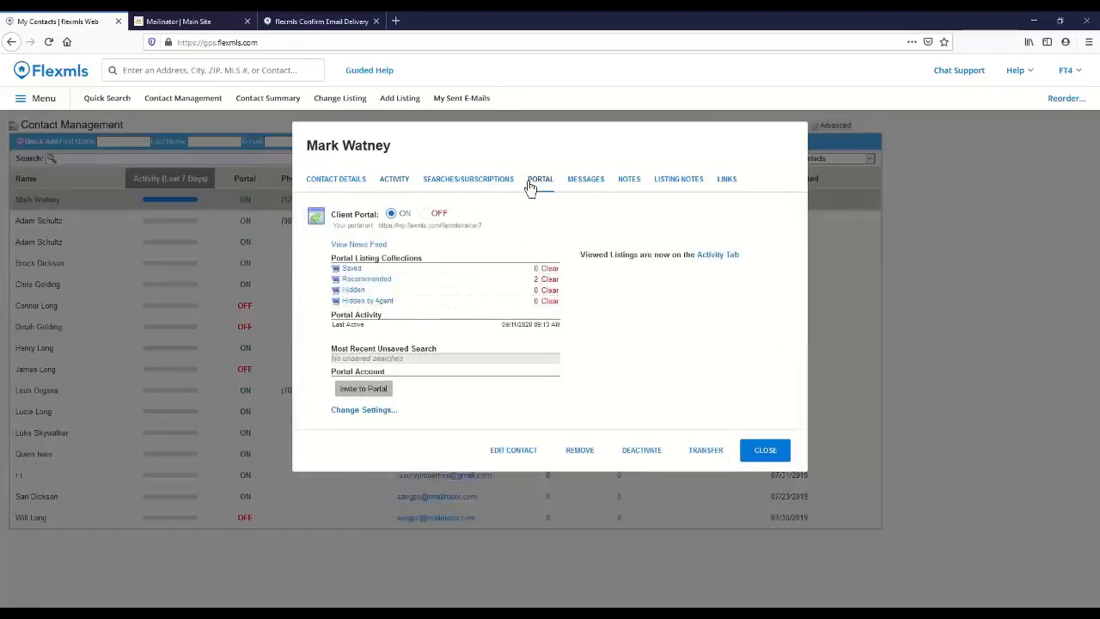
left_click(471, 190)
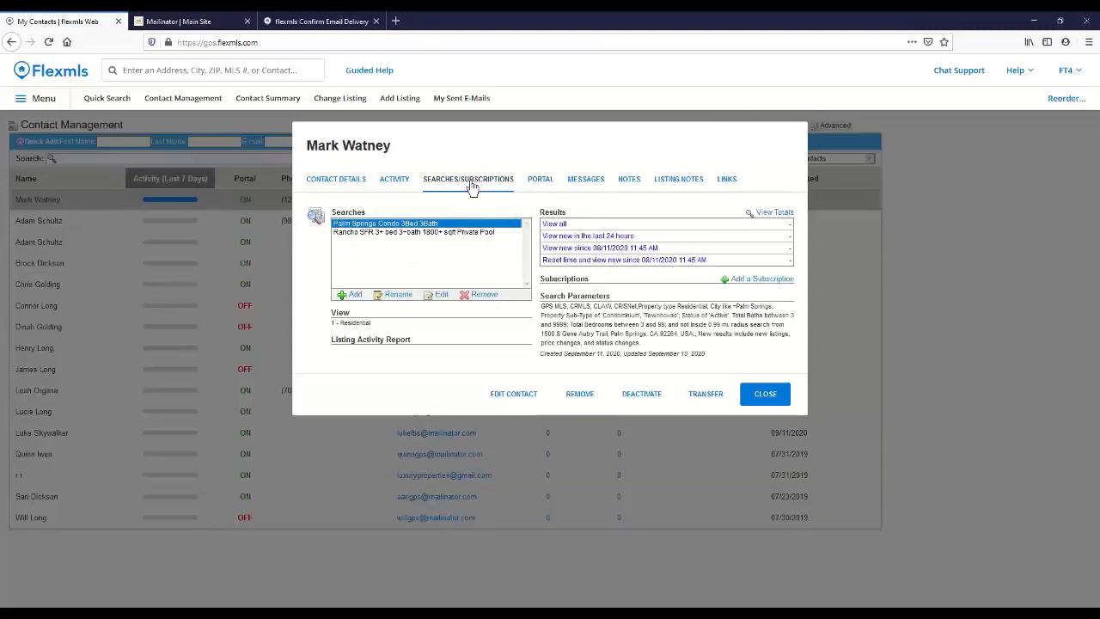
left_click(367, 232)
left_click(366, 225)
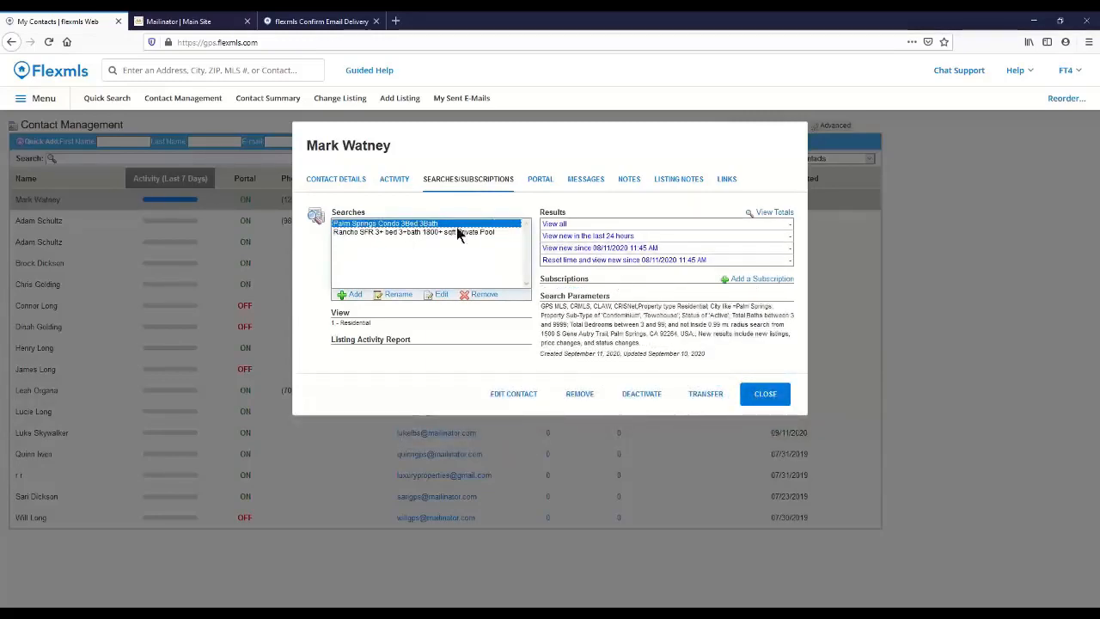
left_click(348, 233)
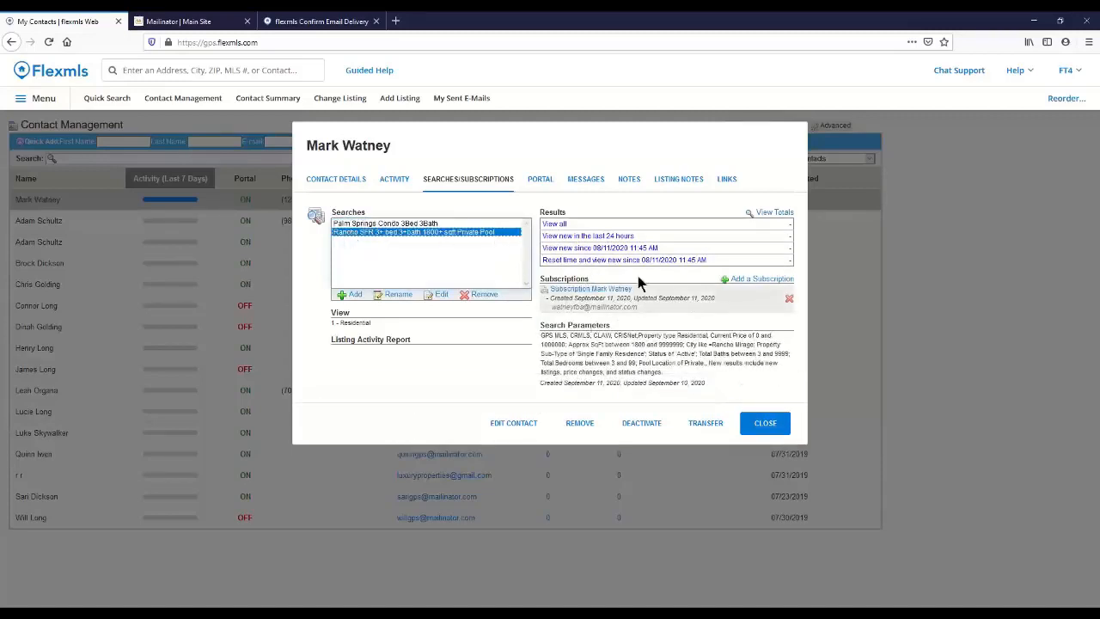
left_click(467, 223)
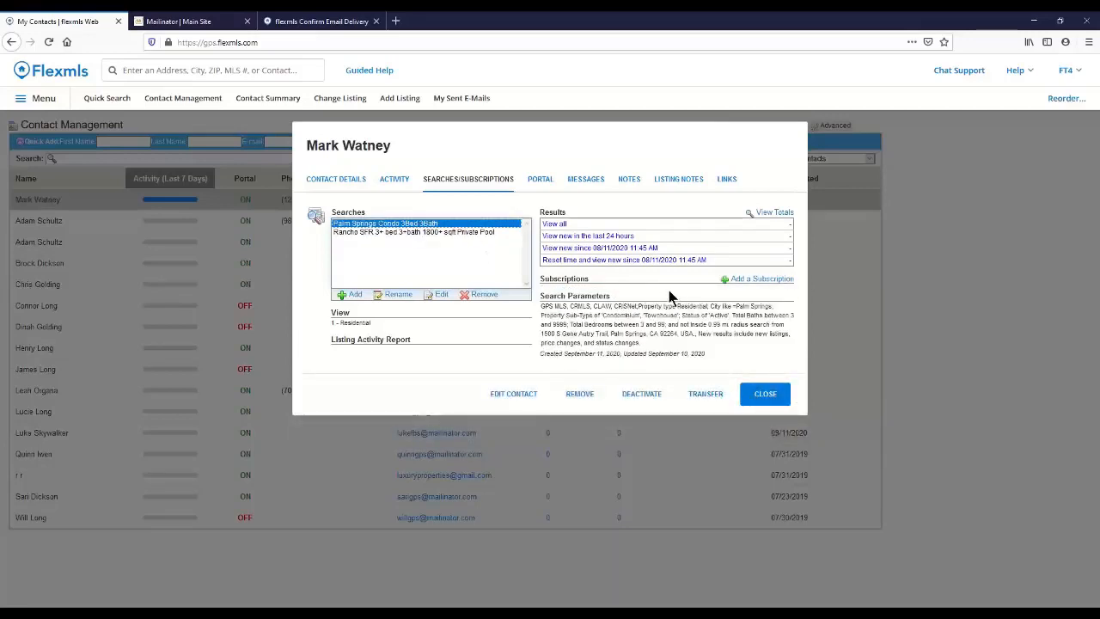
left_click(764, 395)
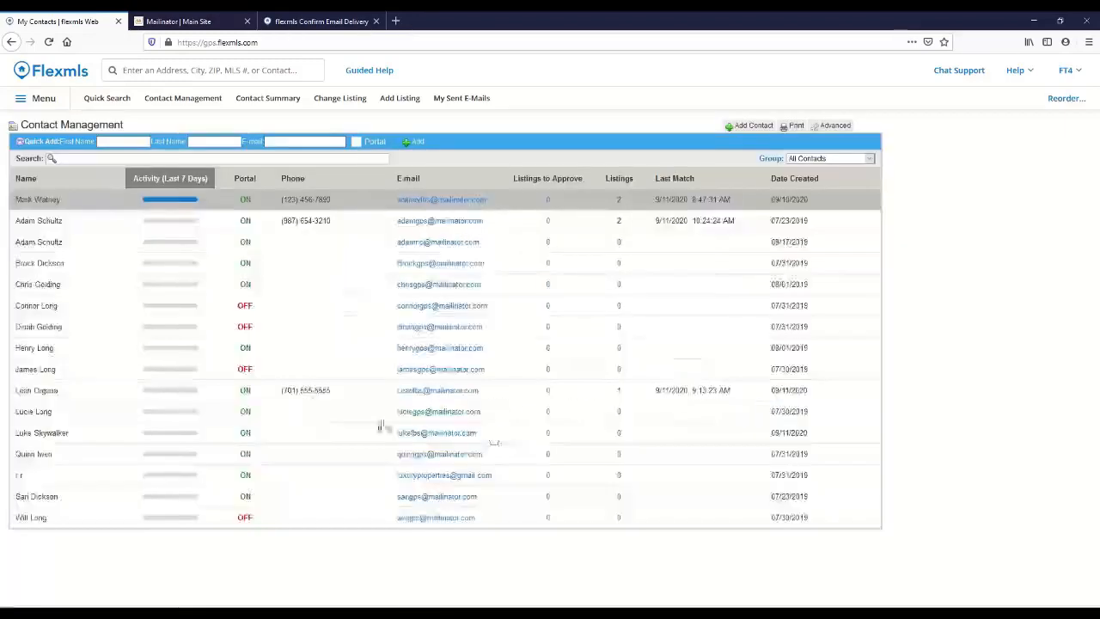
Step: Open the contact with one matched listing, review the portal information and the saved search with its subscription, and close the contact
left_click(49, 392)
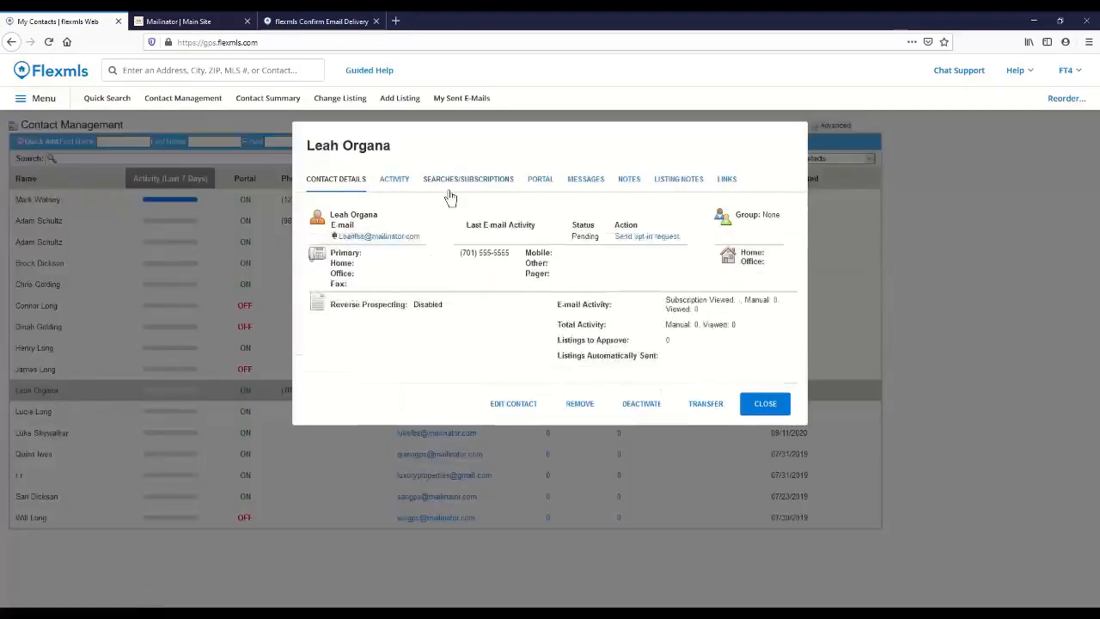
left_click(543, 182)
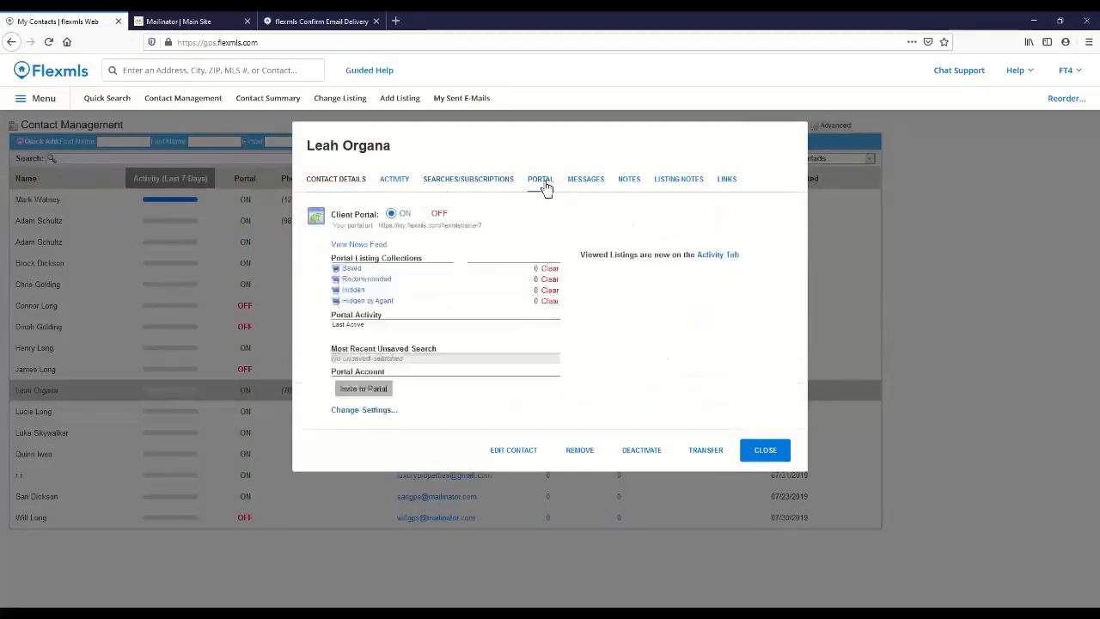
left_click(504, 187)
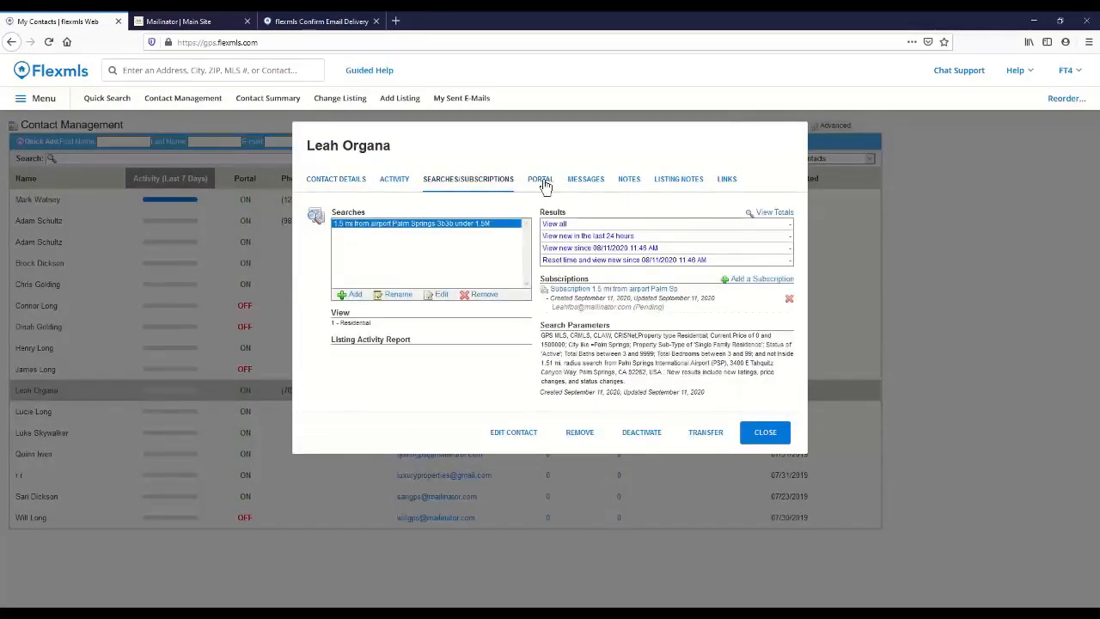
left_click(755, 435)
Step: Open the contact created 07/23/2019 that has two matched listings, check the portal information and view the contact's news feed
left_click(72, 225)
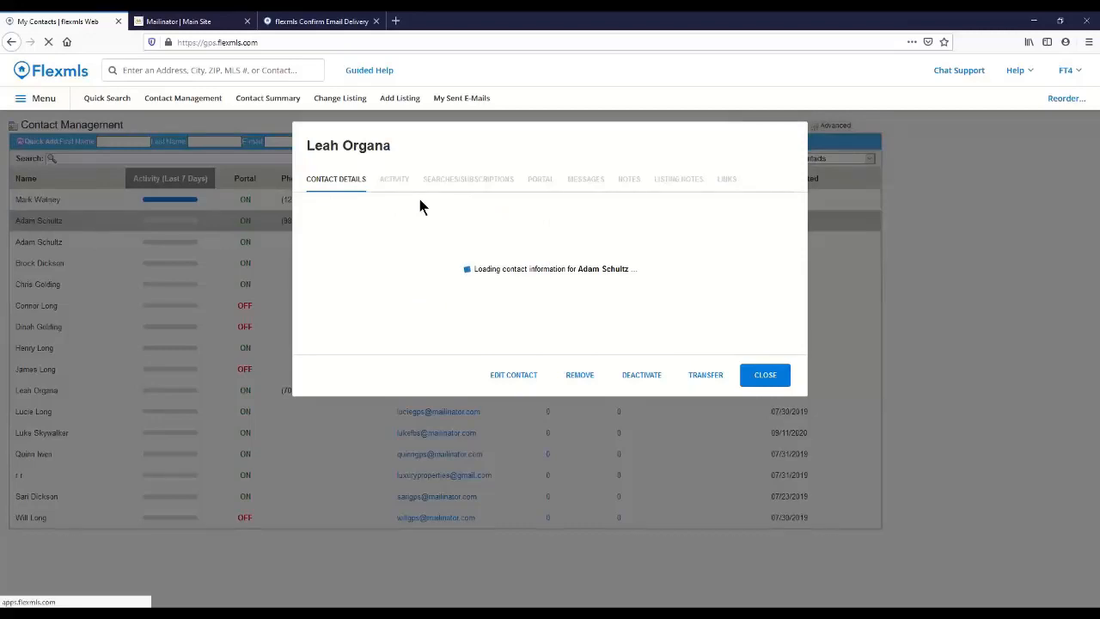
left_click(541, 181)
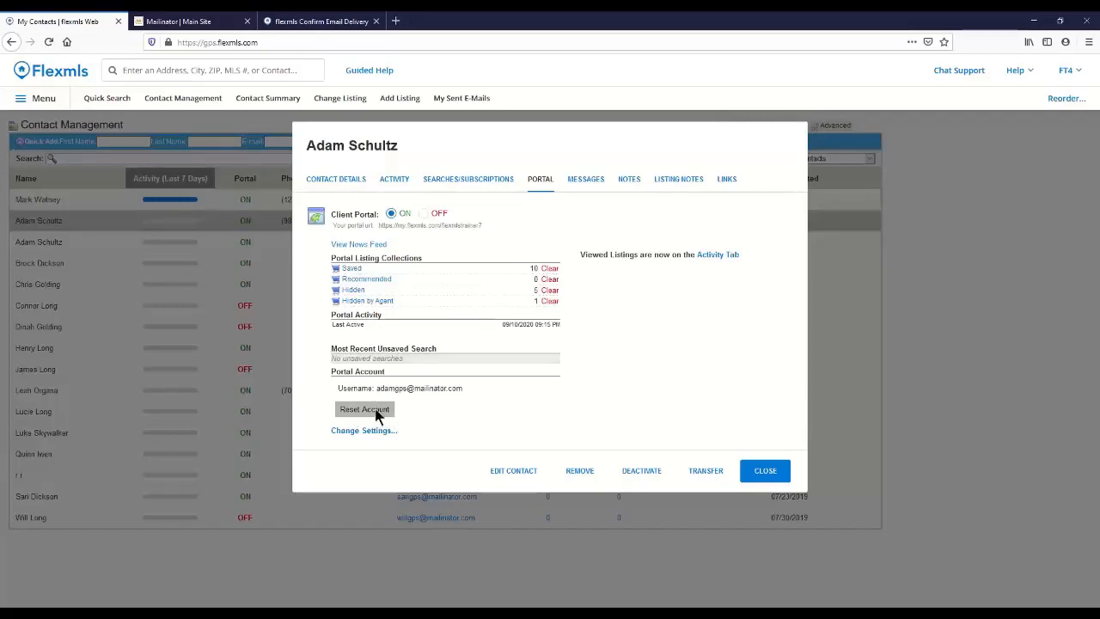
left_click(359, 245)
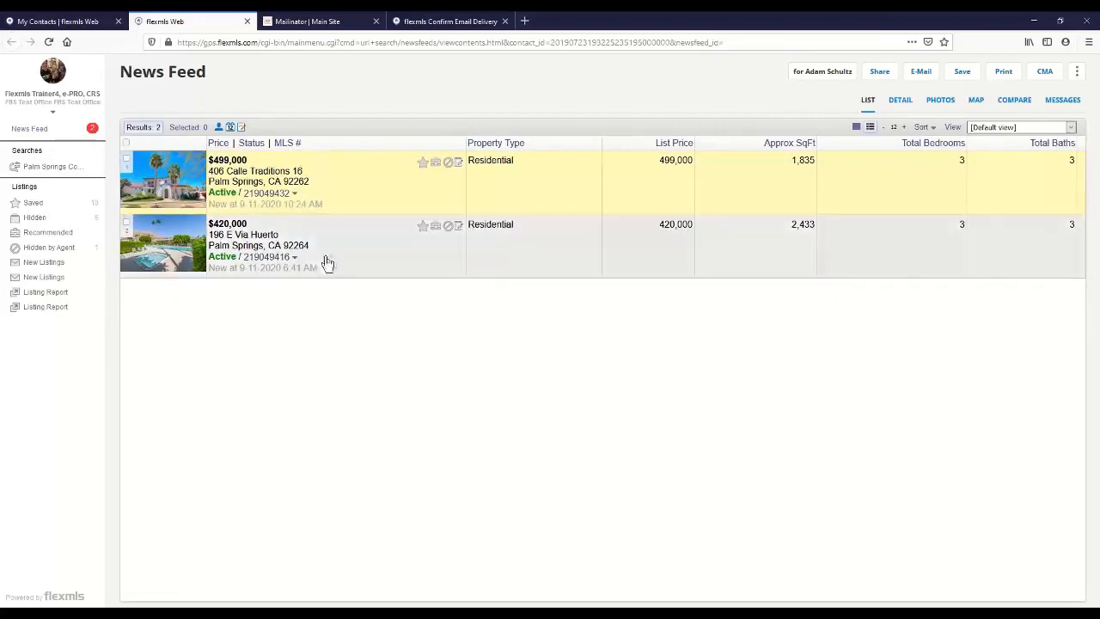
Step: Review the contact's Saved, Hidden and Hidden by Agent listing collections
left_click(33, 204)
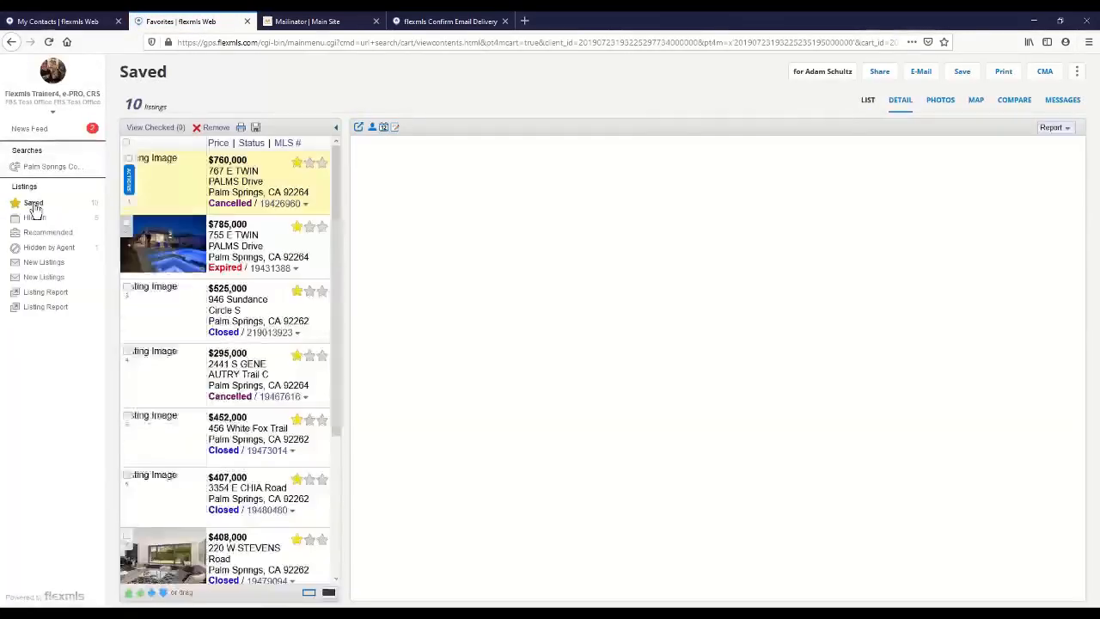
left_click(38, 220)
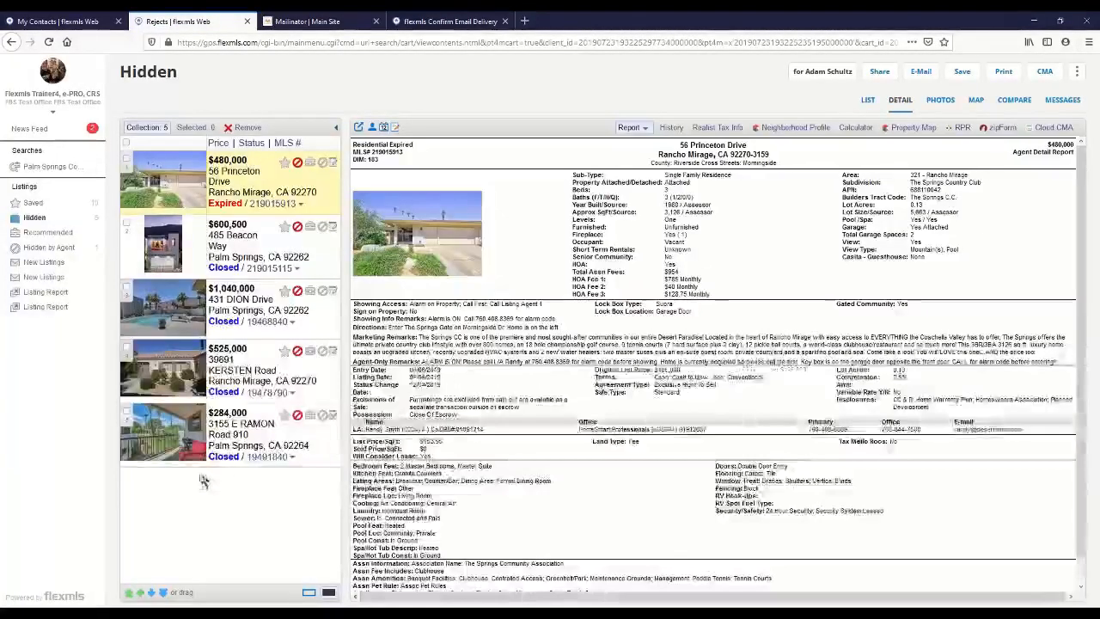
left_click(45, 248)
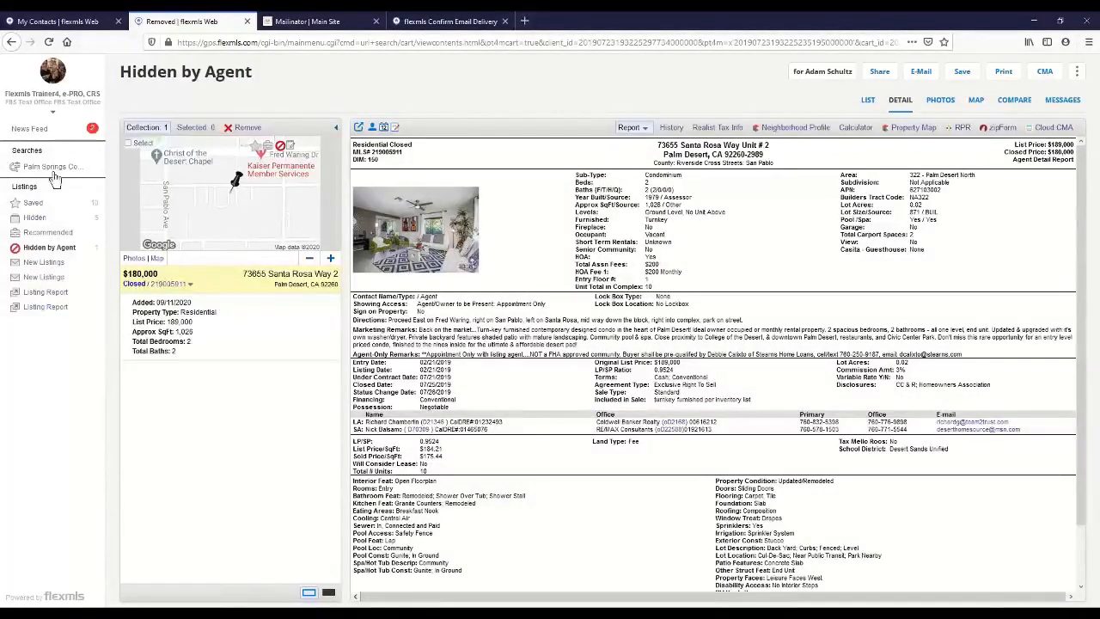
Step: View the results of the contact's Palm Springs condo search, return to the contact's portal details and close the contact
left_click(41, 167)
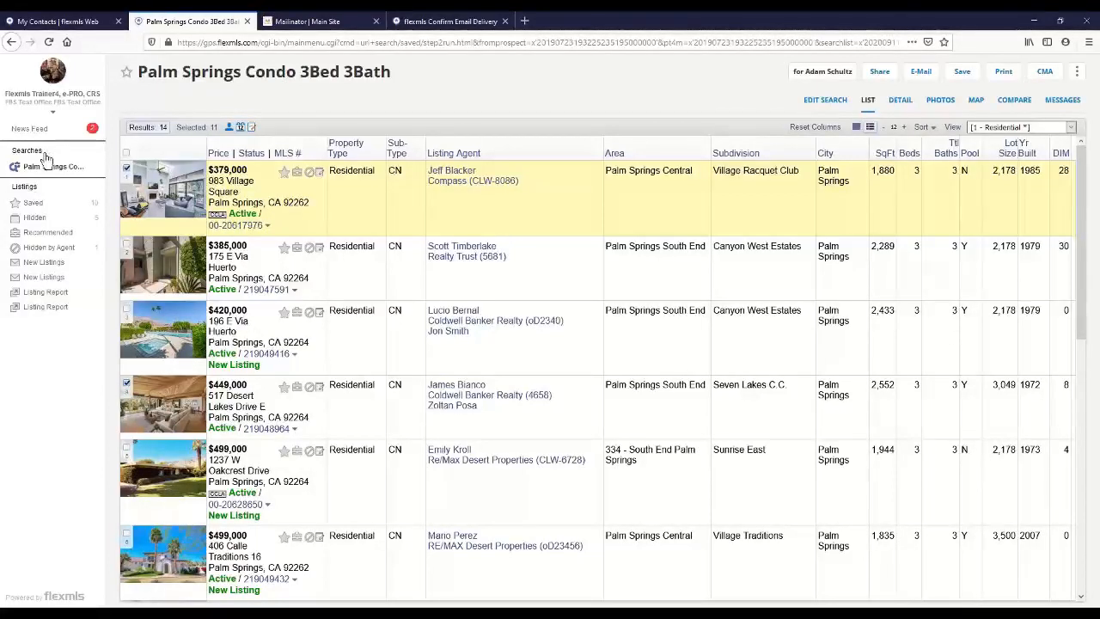
left_click(90, 21)
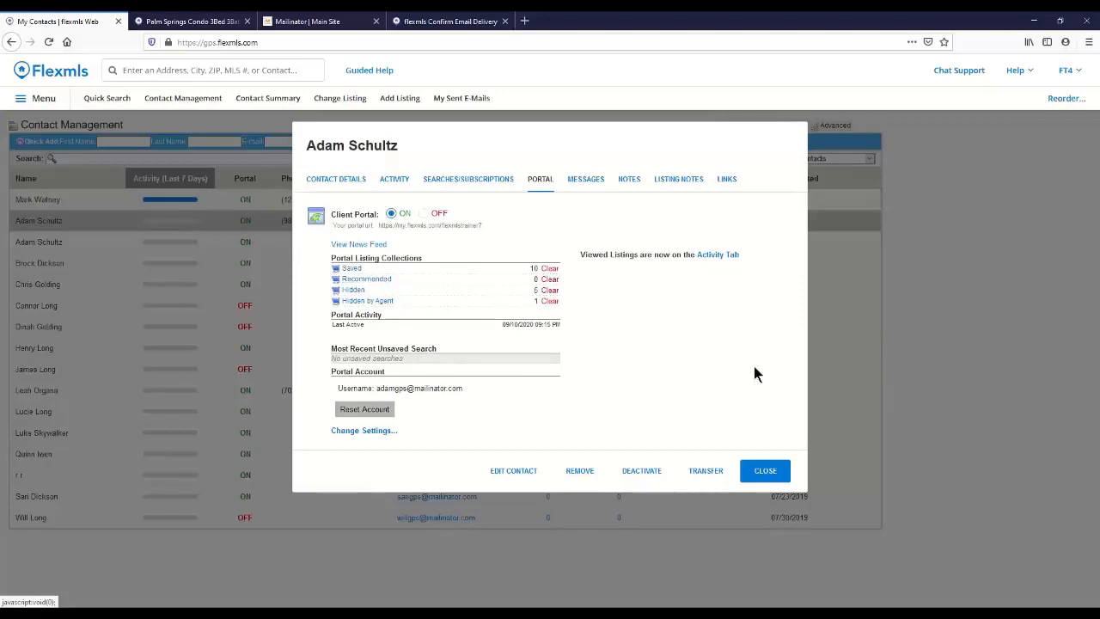
left_click(765, 471)
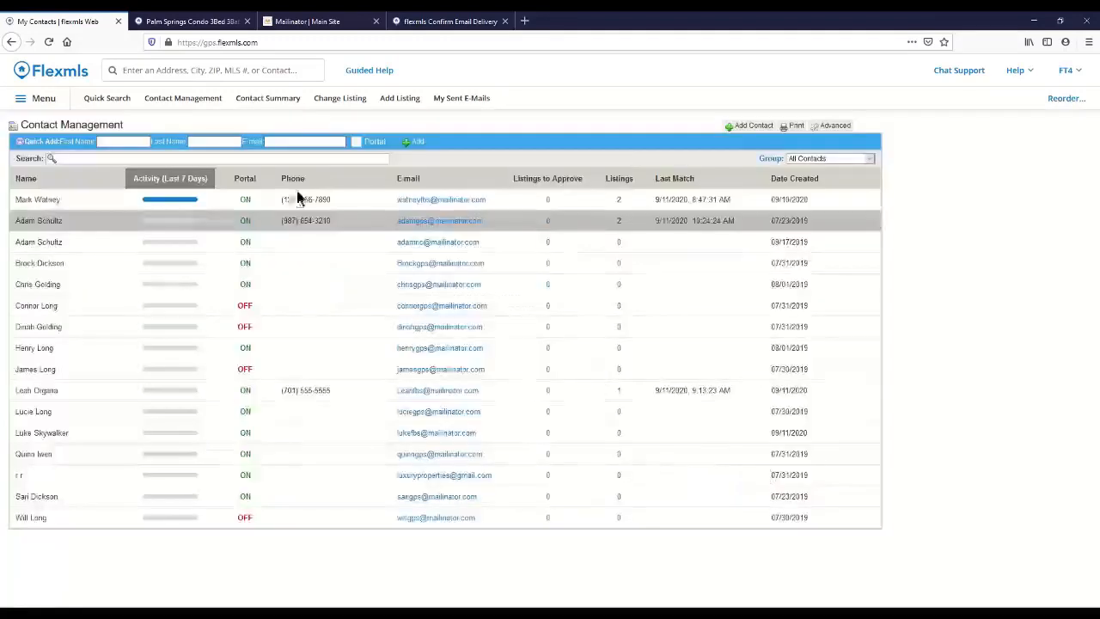
Step: Start a residential Quick Search with Active status and show the matching listings as a list
left_click(109, 103)
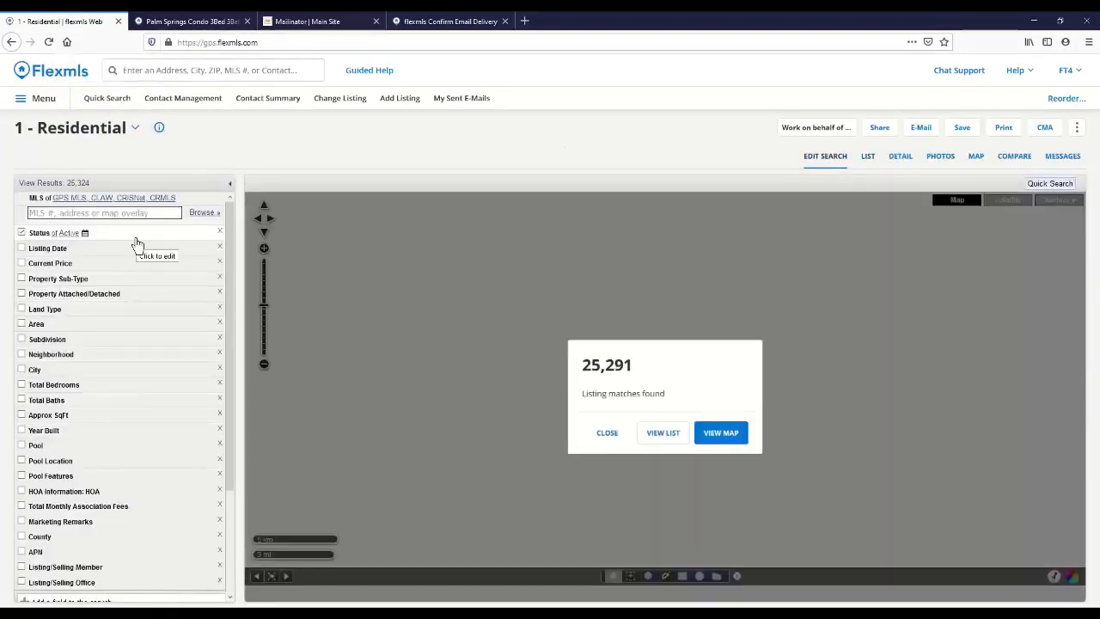
left_click(607, 434)
left_click(868, 158)
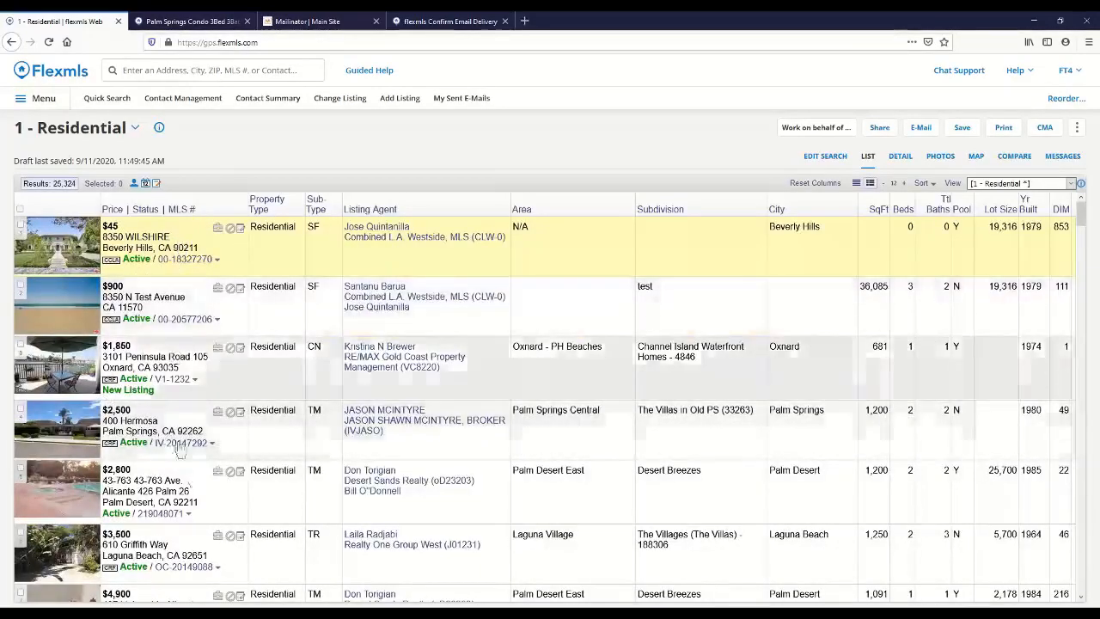
Step: Recommend the $24,500 Borrego Springs listing to the contact with recent activity, entering that contact's name to work on their behalf
scroll(184, 464, "down", 15)
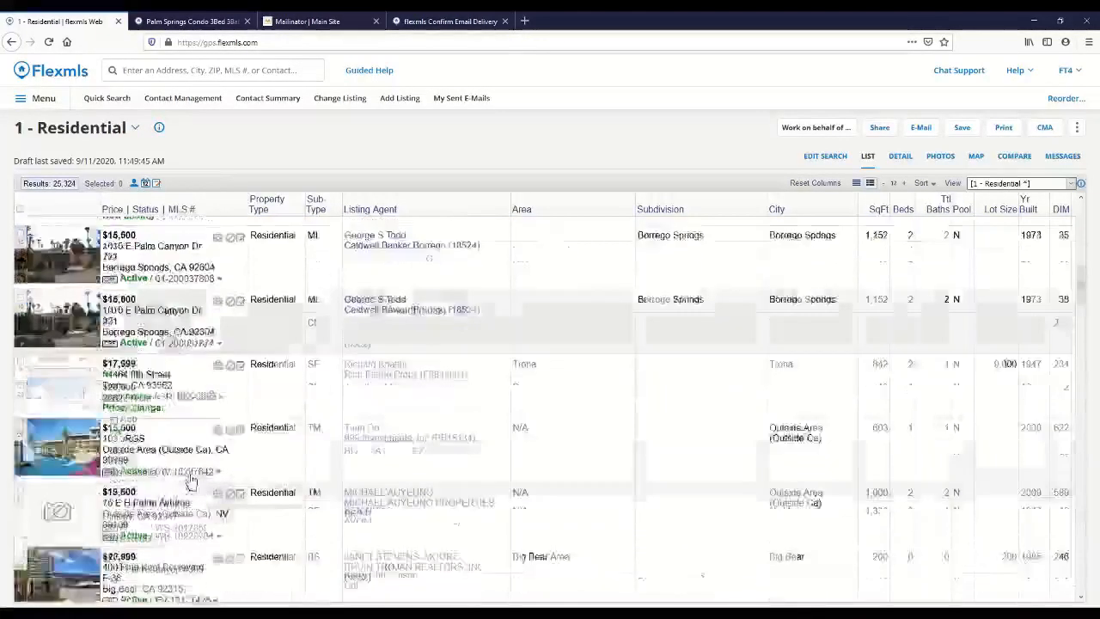
scroll(190, 483, "down", 5)
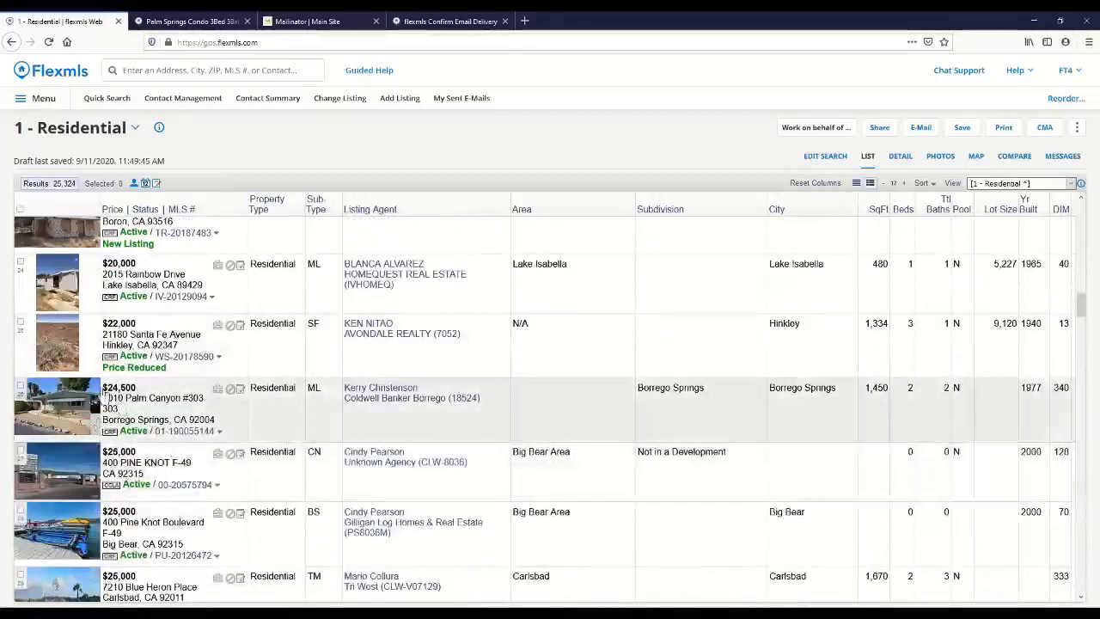
left_click(217, 390)
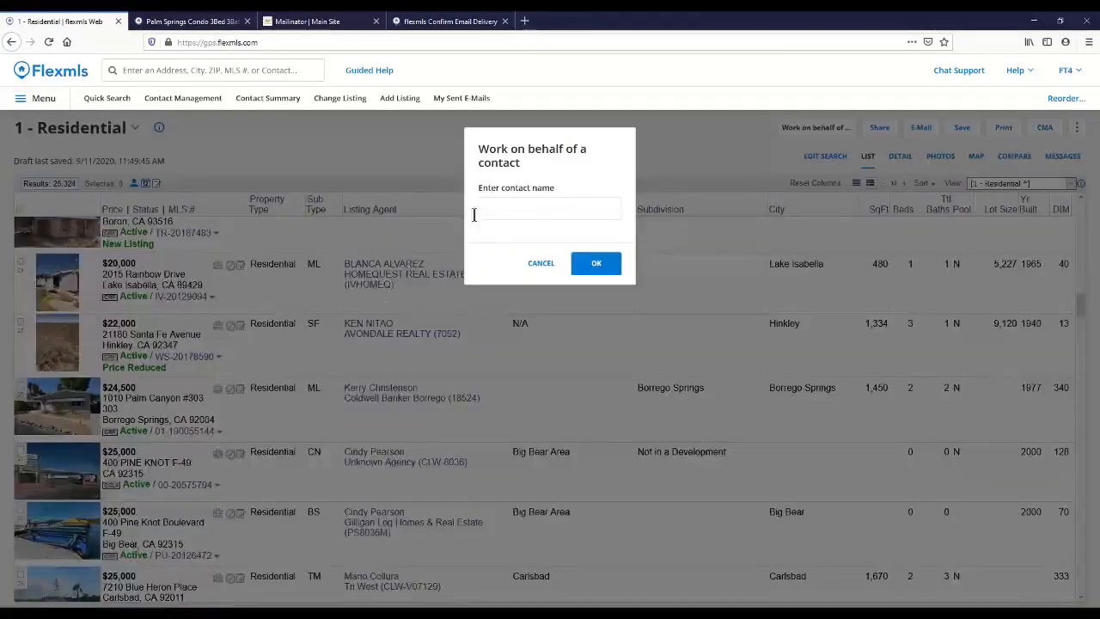
left_click(498, 208)
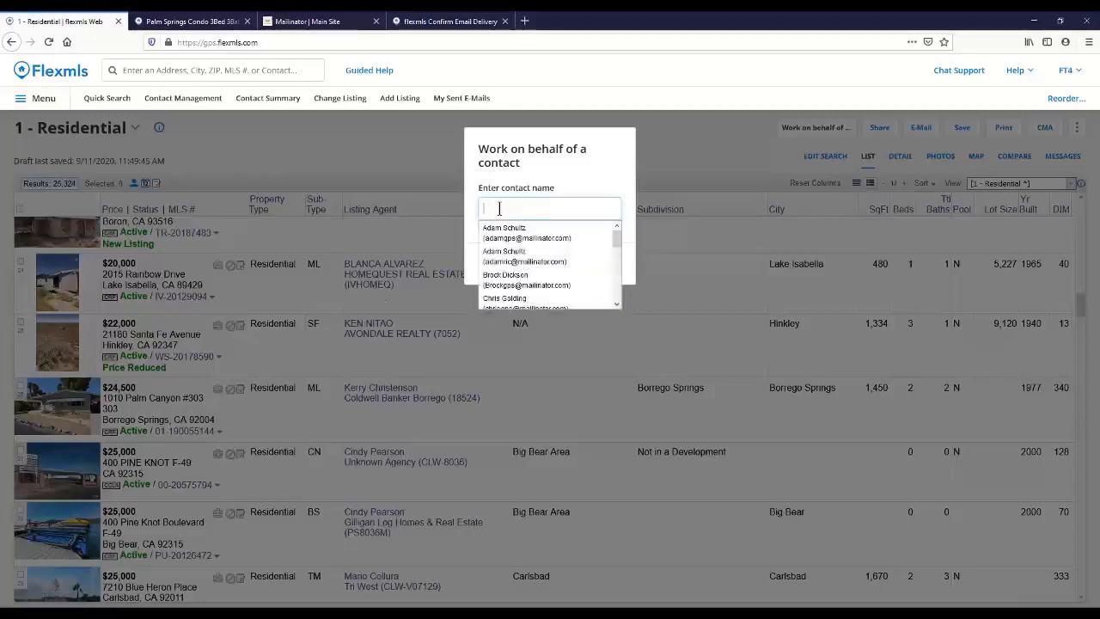
type("mark")
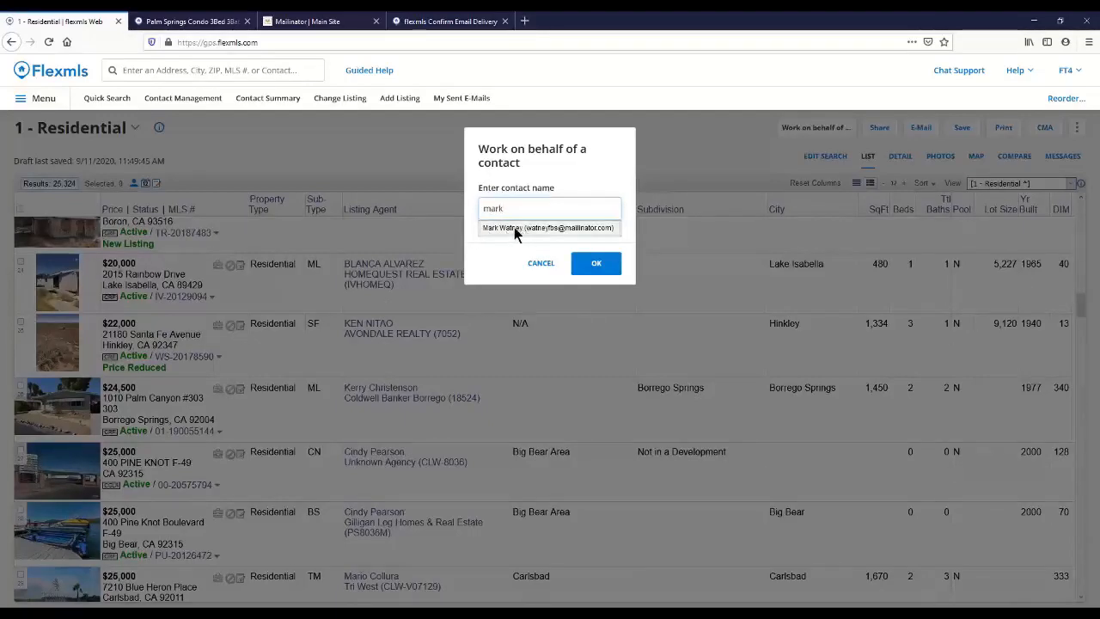
left_click(514, 227)
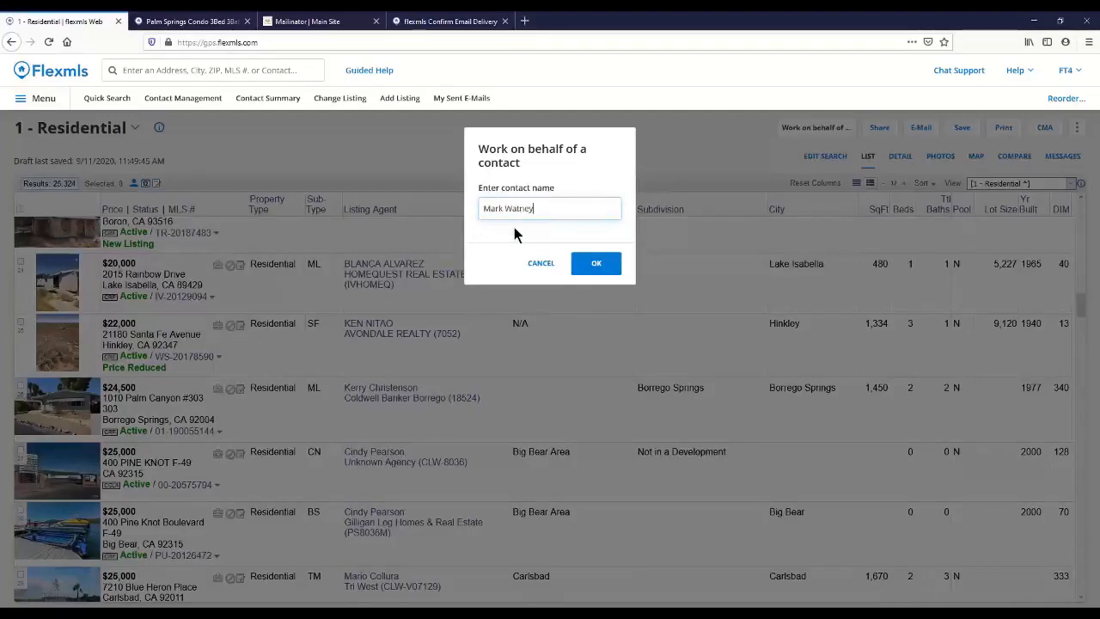
left_click(597, 265)
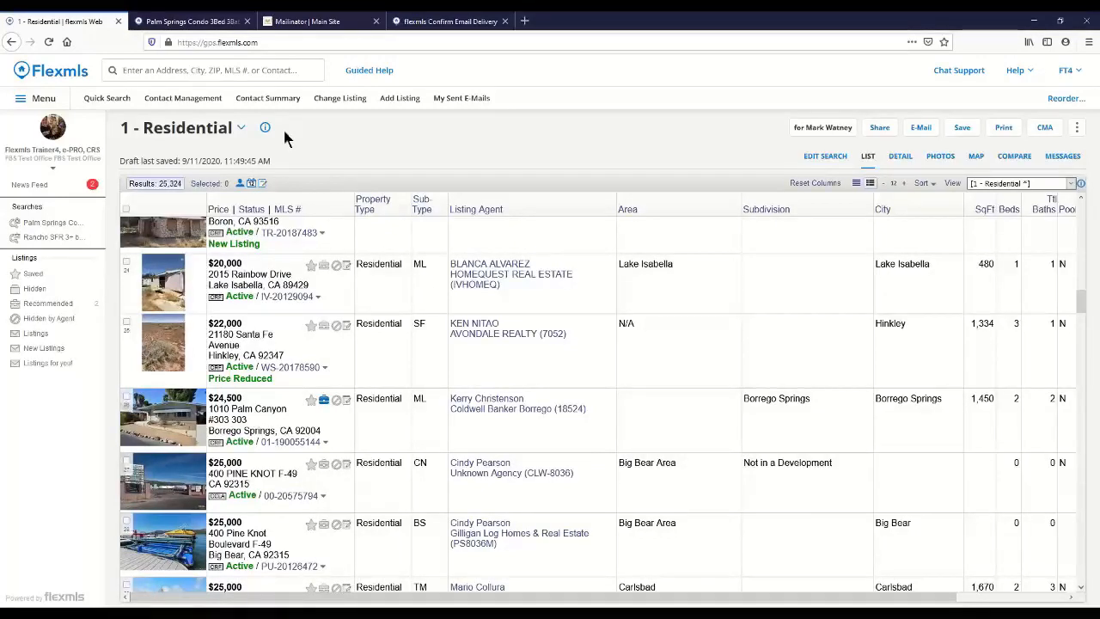
Step: Open the Video Training library from the help options and search it for "portal"
left_click(1015, 74)
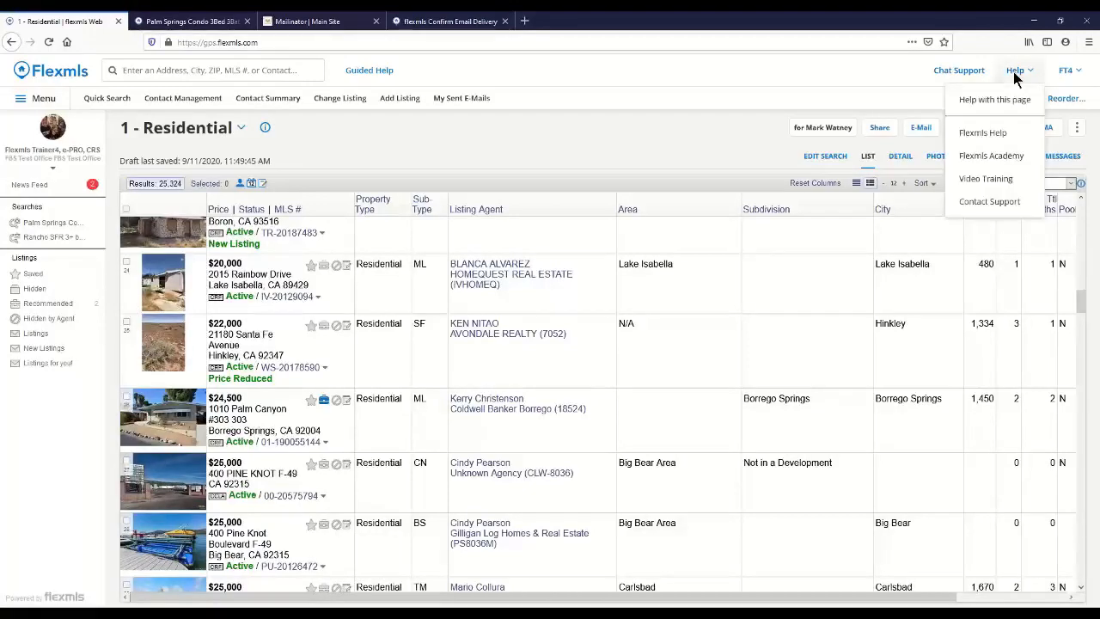
left_click(981, 182)
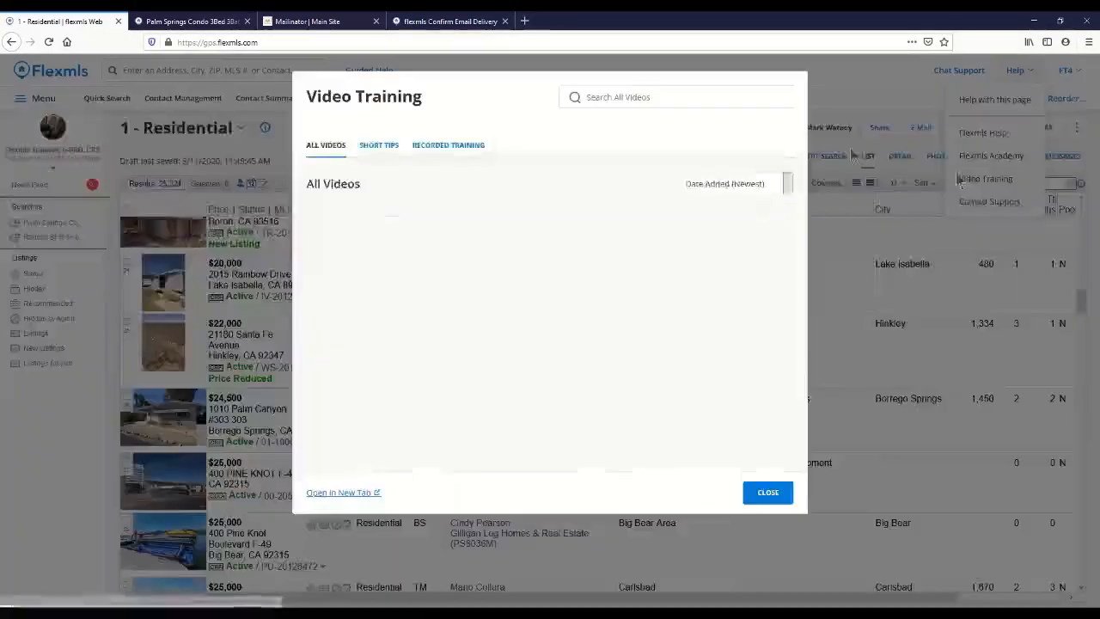
left_click(628, 98)
type("portal")
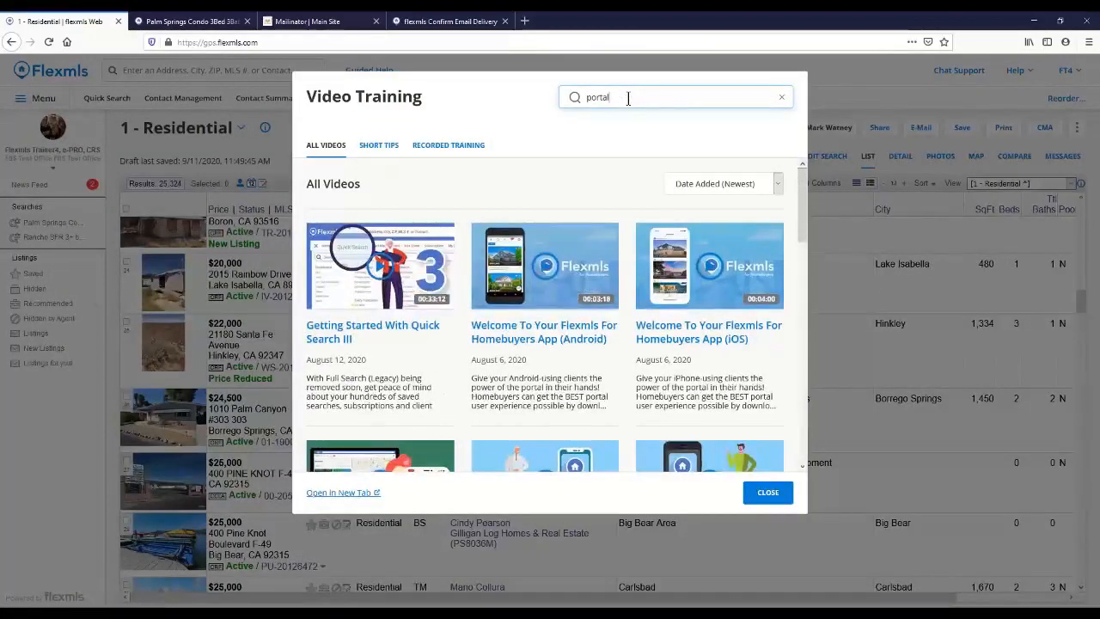
Step: Look through the portal training videos, close the video library and return to the dashboard
left_click_drag(799, 199, 793, 293)
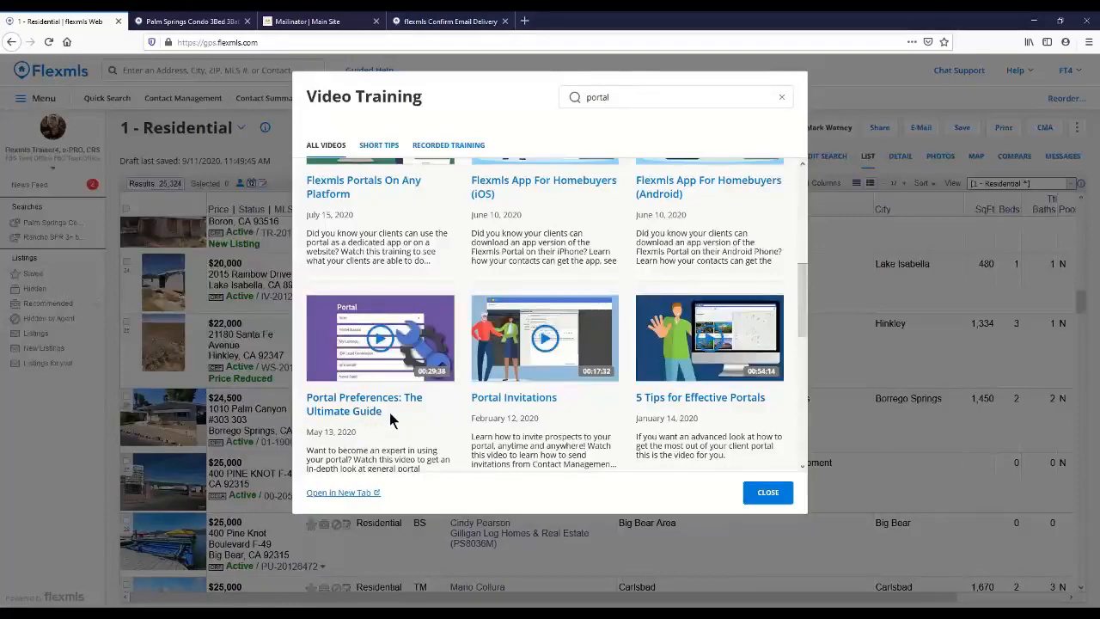
scroll(383, 413, "down", 3)
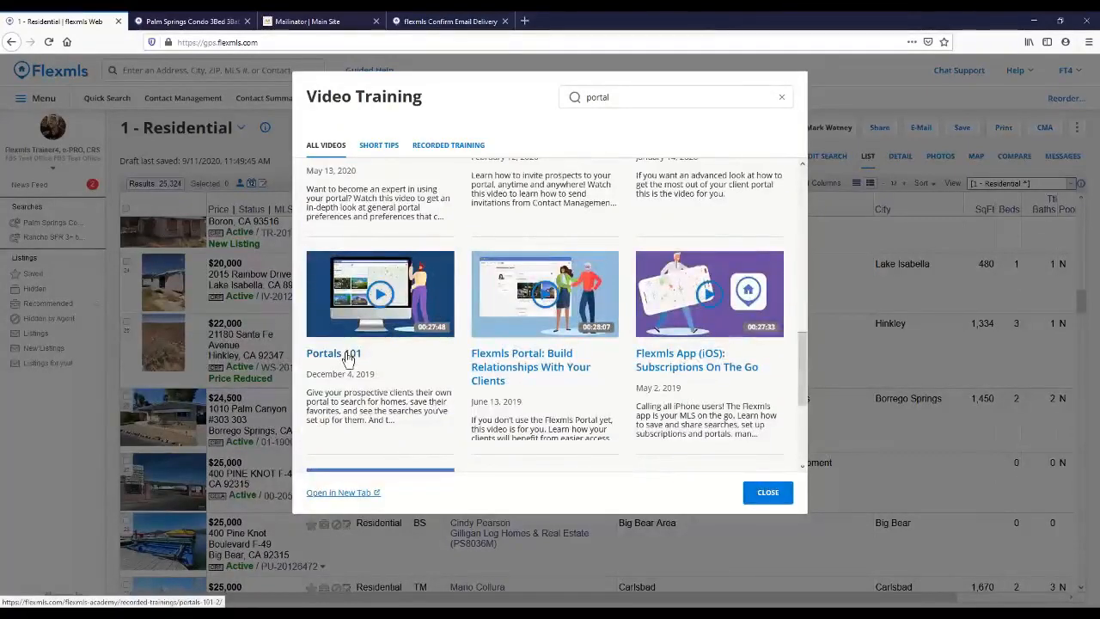
scroll(346, 361, "down", 2)
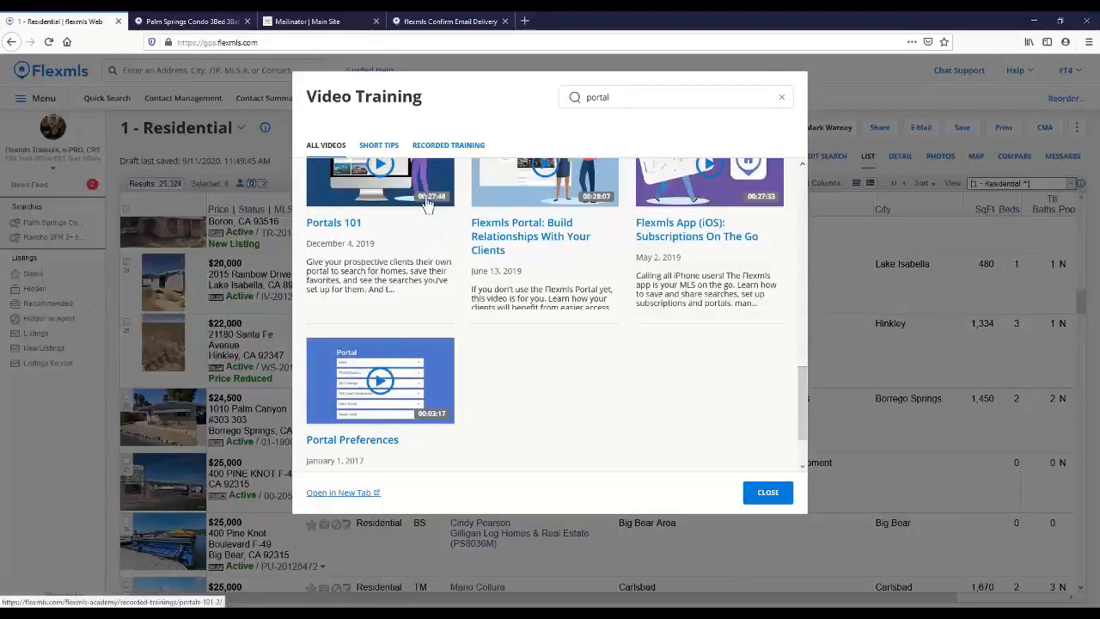
scroll(420, 237, "up", 3)
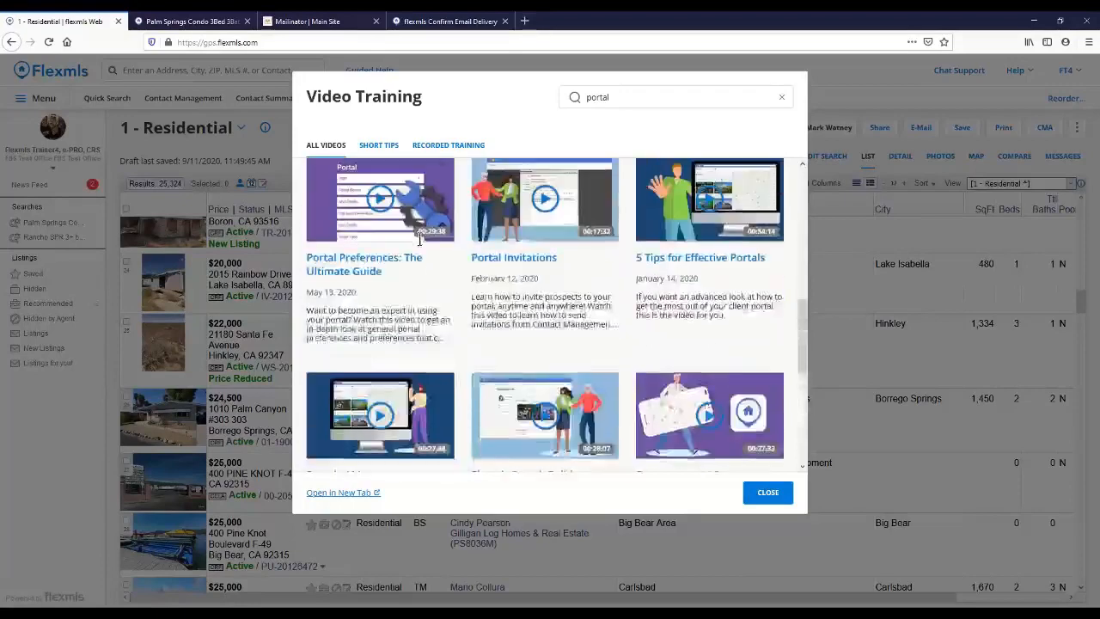
scroll(420, 241, "up", 2)
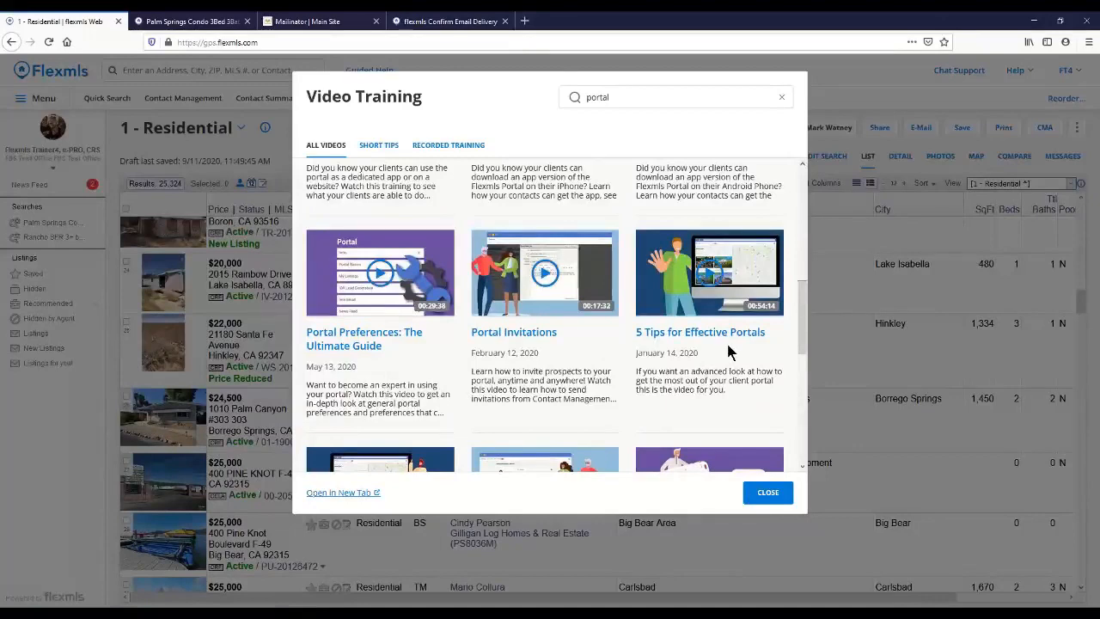
left_click(767, 494)
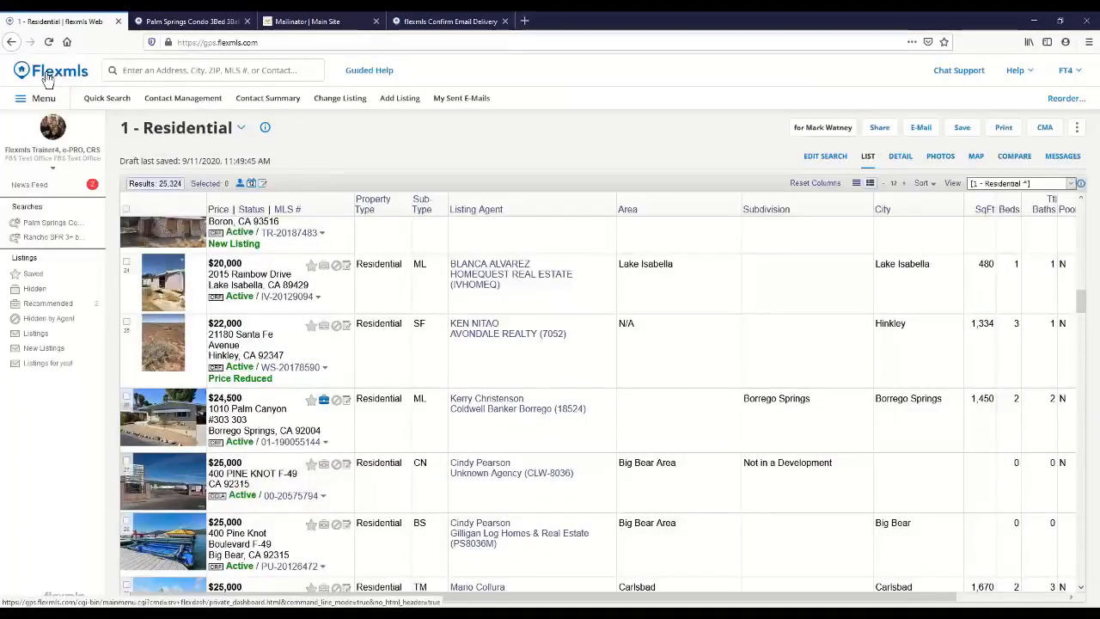
left_click(49, 76)
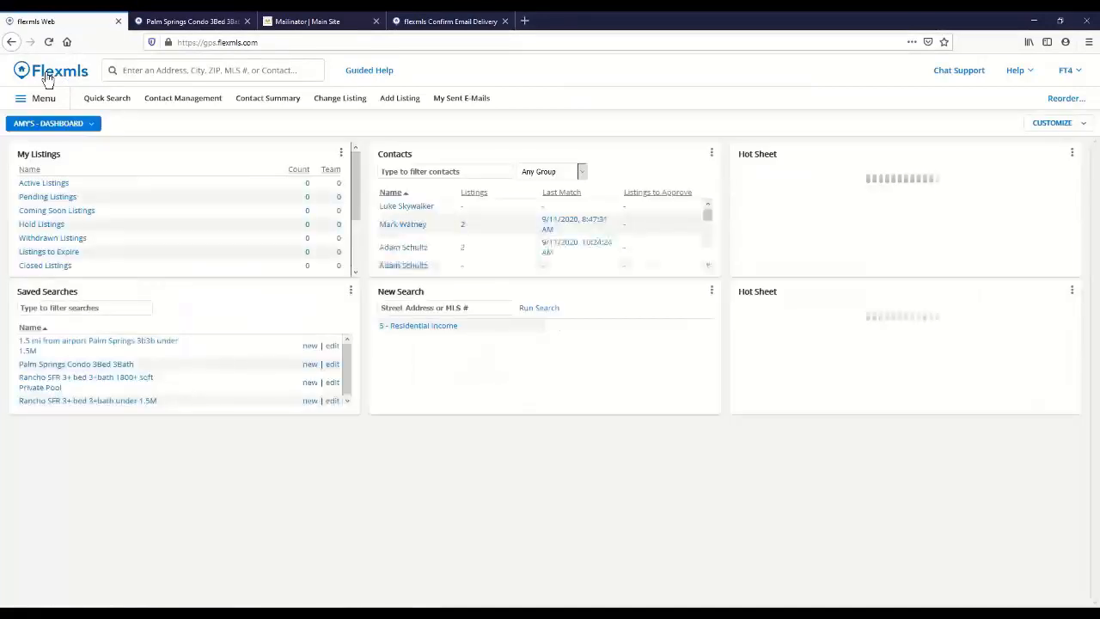